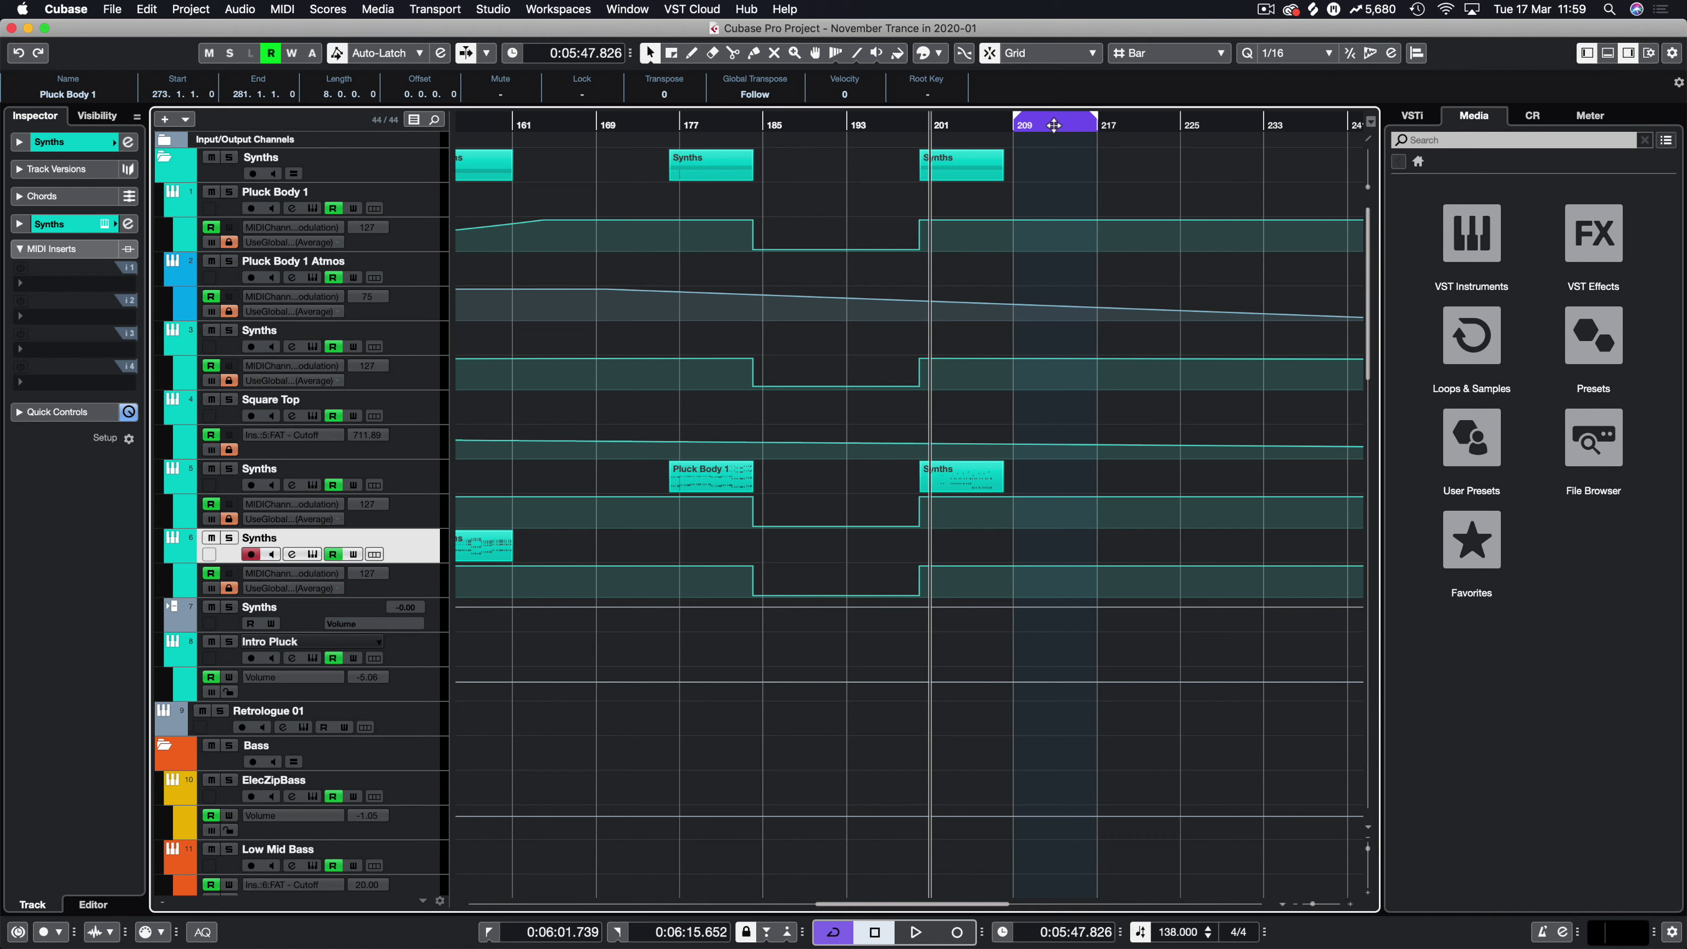
# Step: Place the project cursor at bar 209 and select track 6, Synths, above the Synths group track
pyautogui.click(1011, 126)
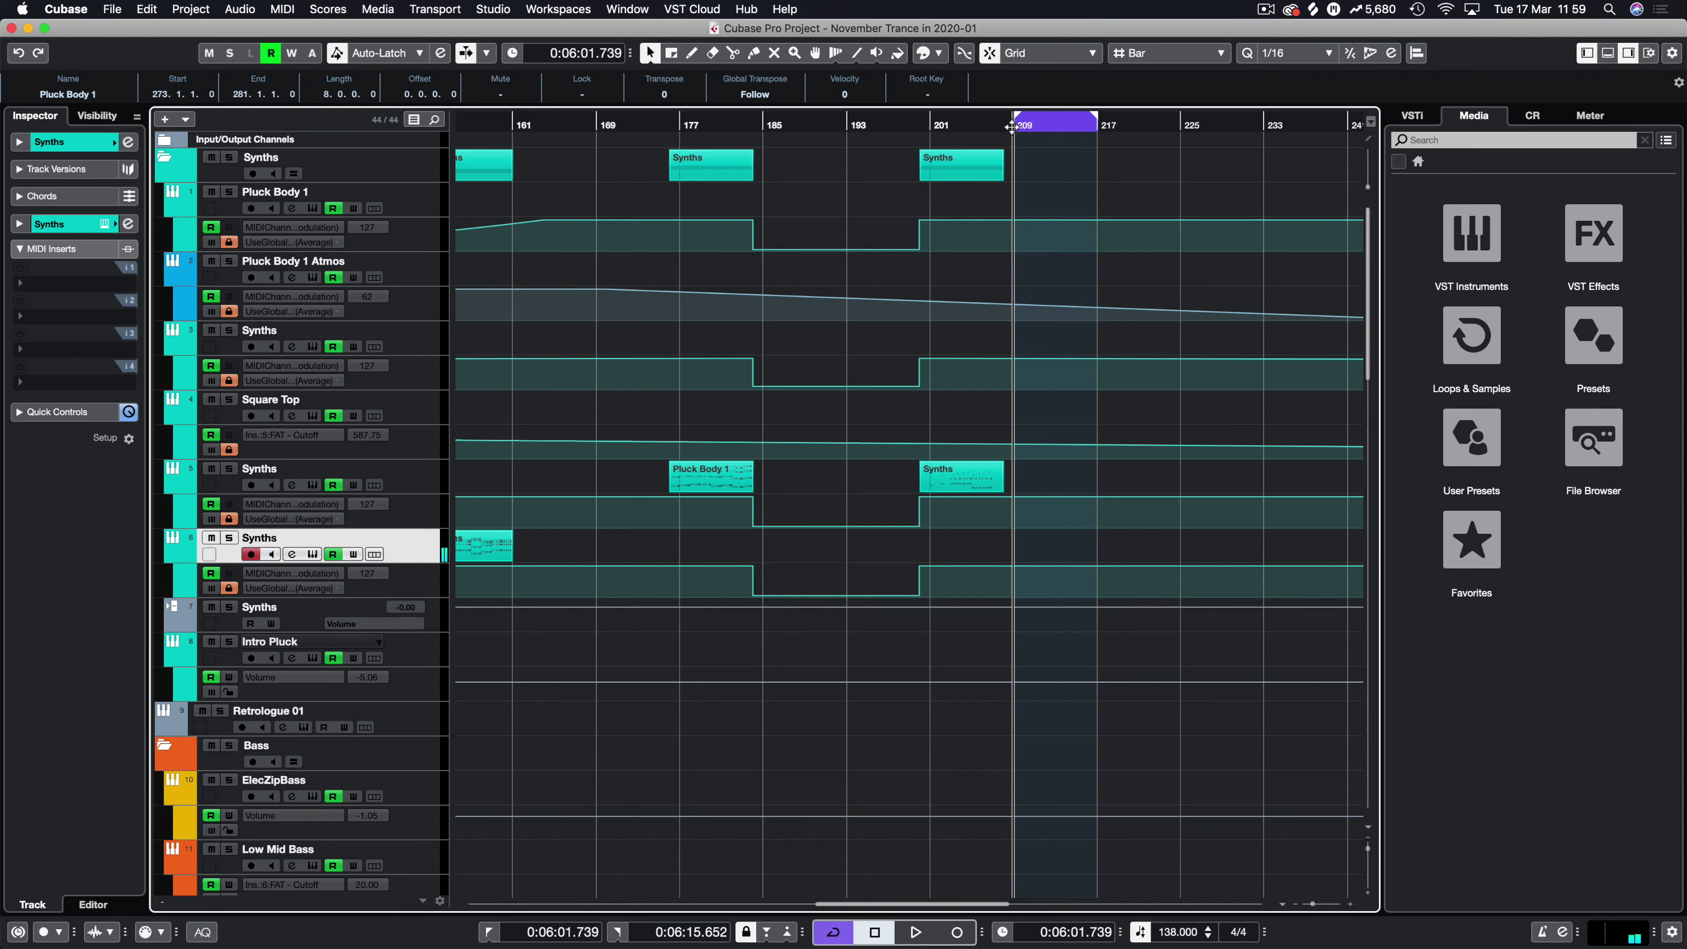
pyautogui.scroll(-15, 431, 540)
pyautogui.click(430, 540)
pyautogui.scroll(15, 1052, 512)
pyautogui.hscroll(5, 1053, 512)
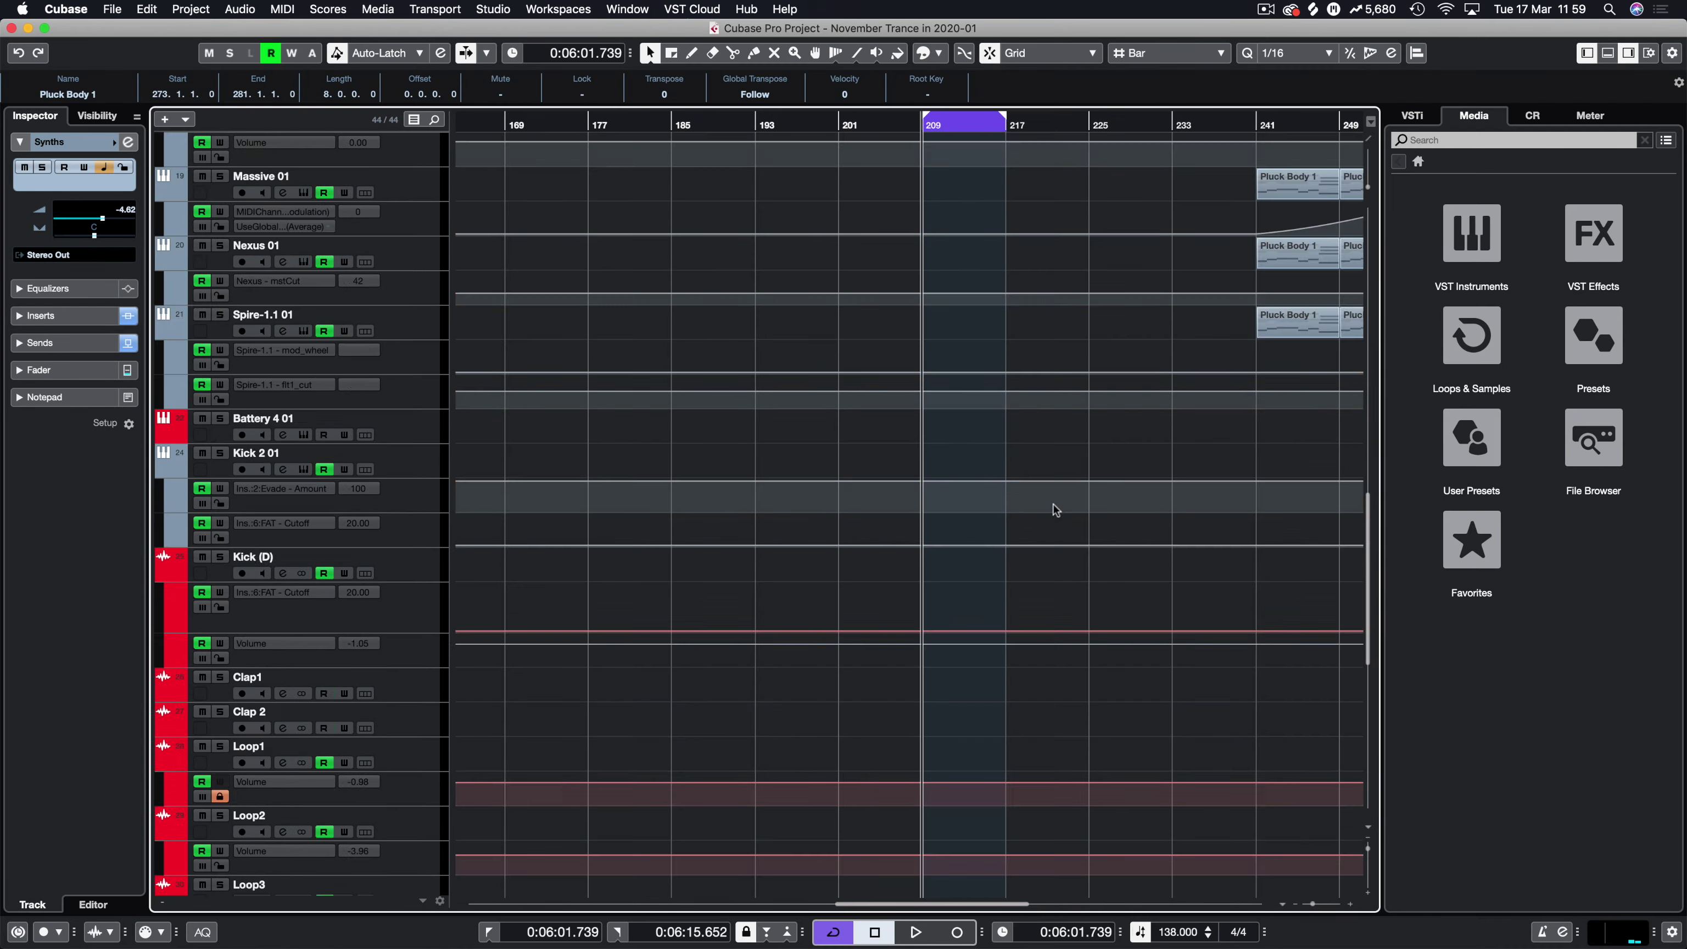
pyautogui.hscroll(-3, 1056, 509)
pyautogui.scroll(5, 1056, 510)
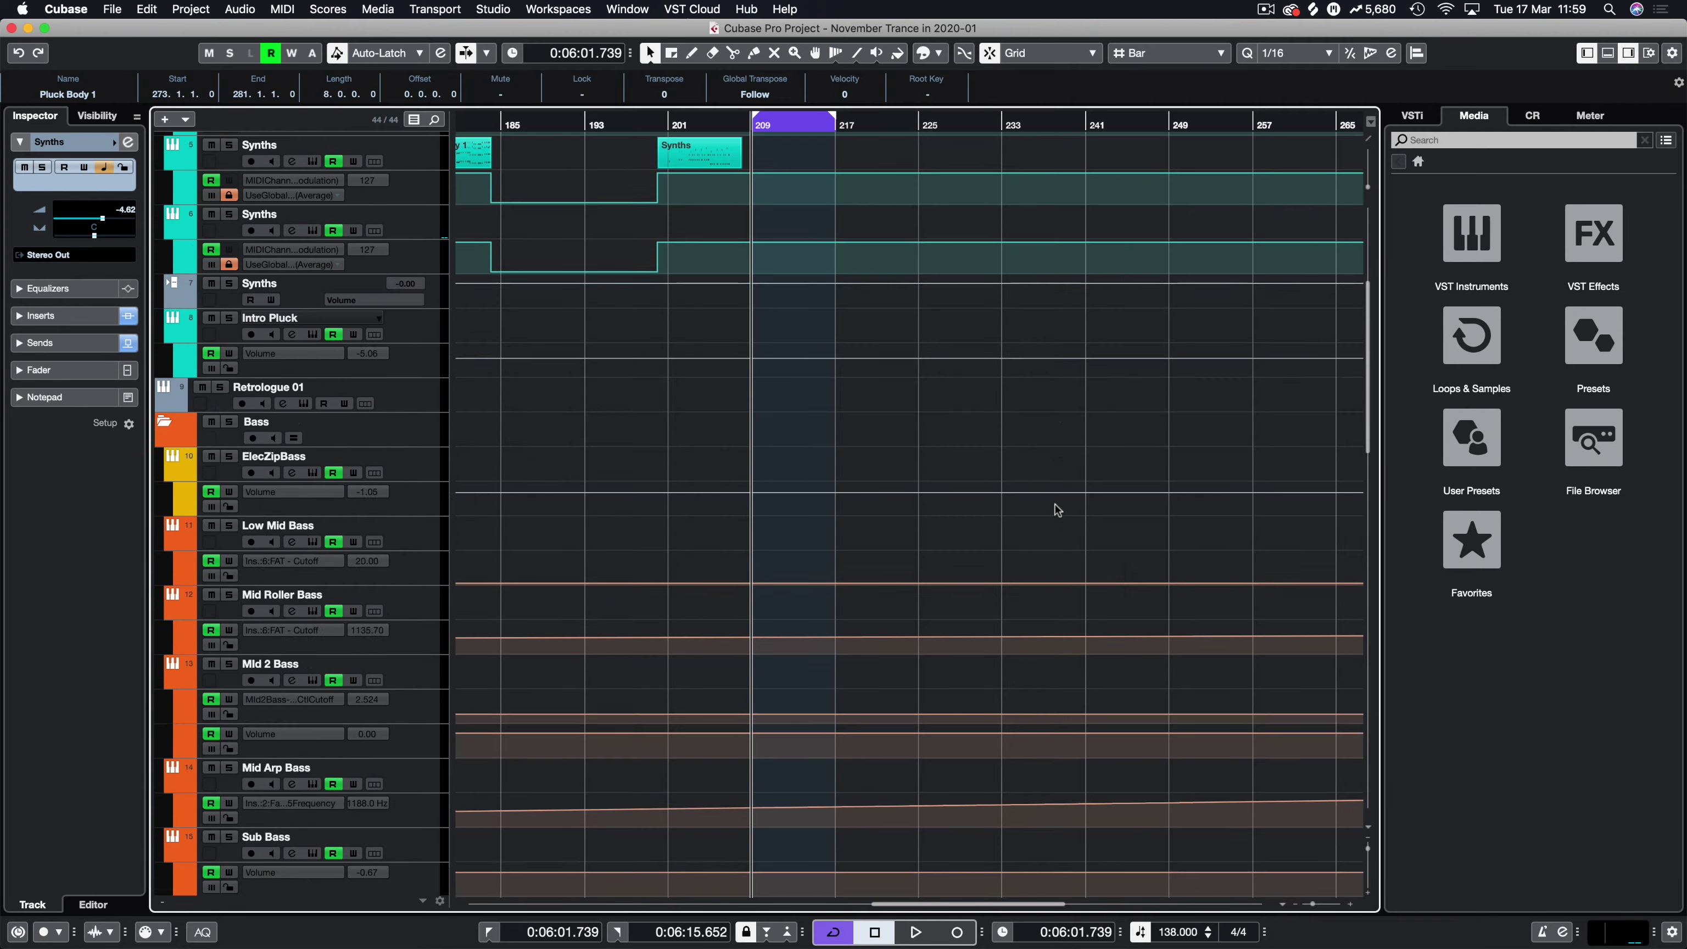
pyautogui.scroll(5, 1057, 510)
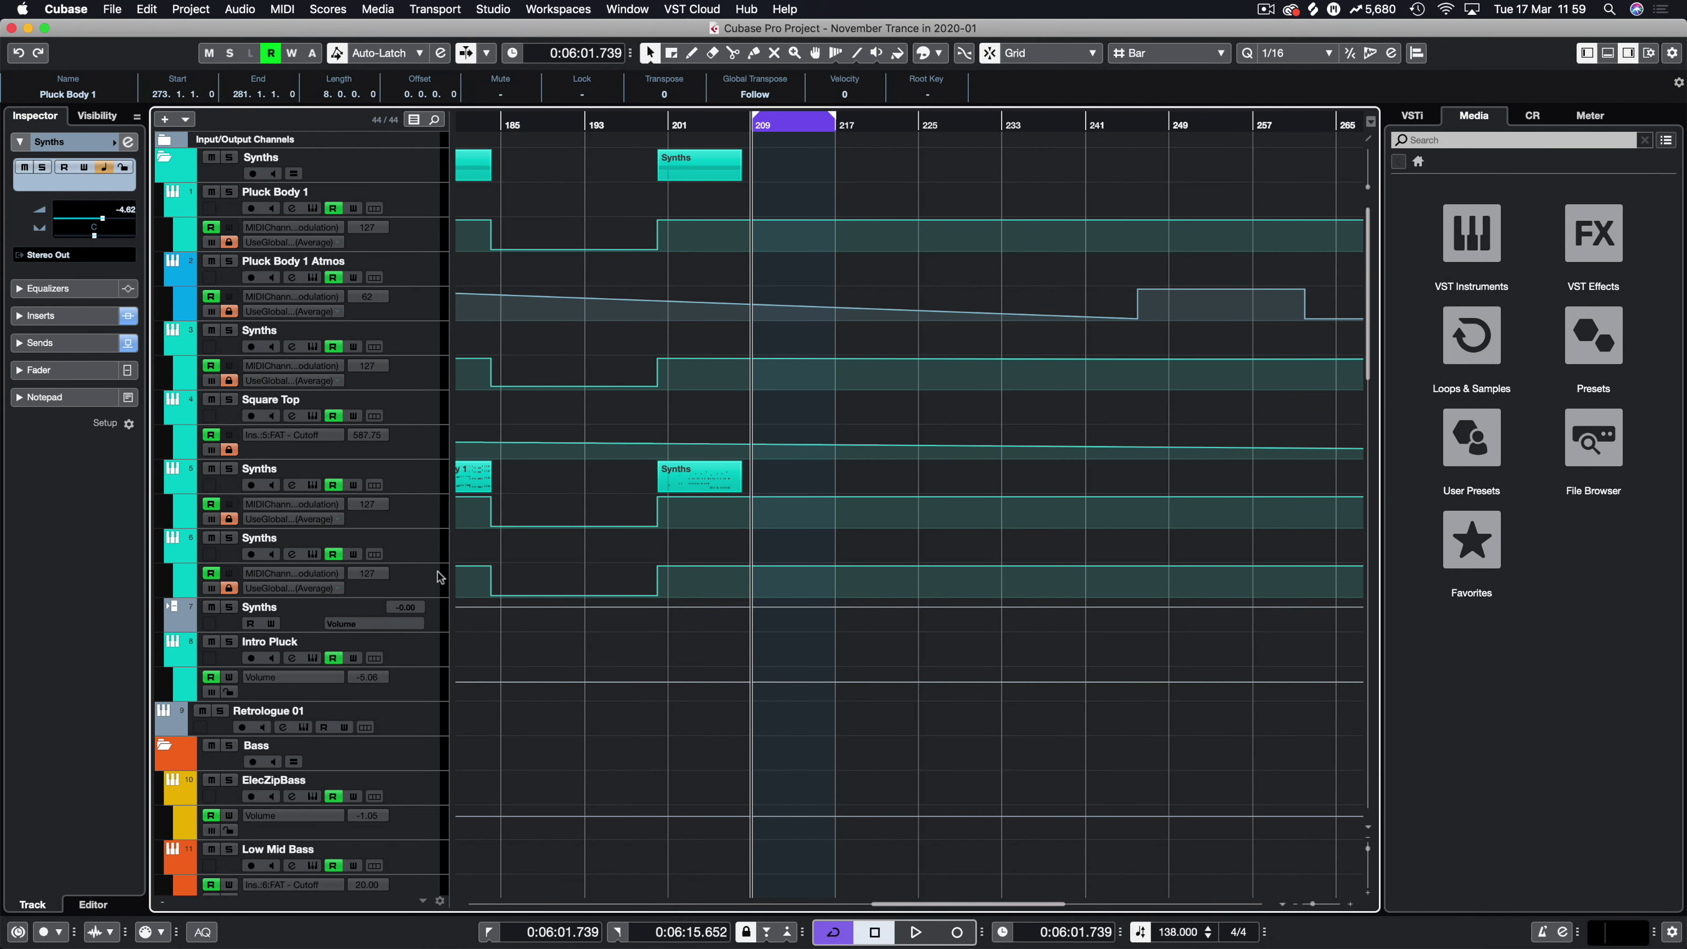
pyautogui.click(441, 551)
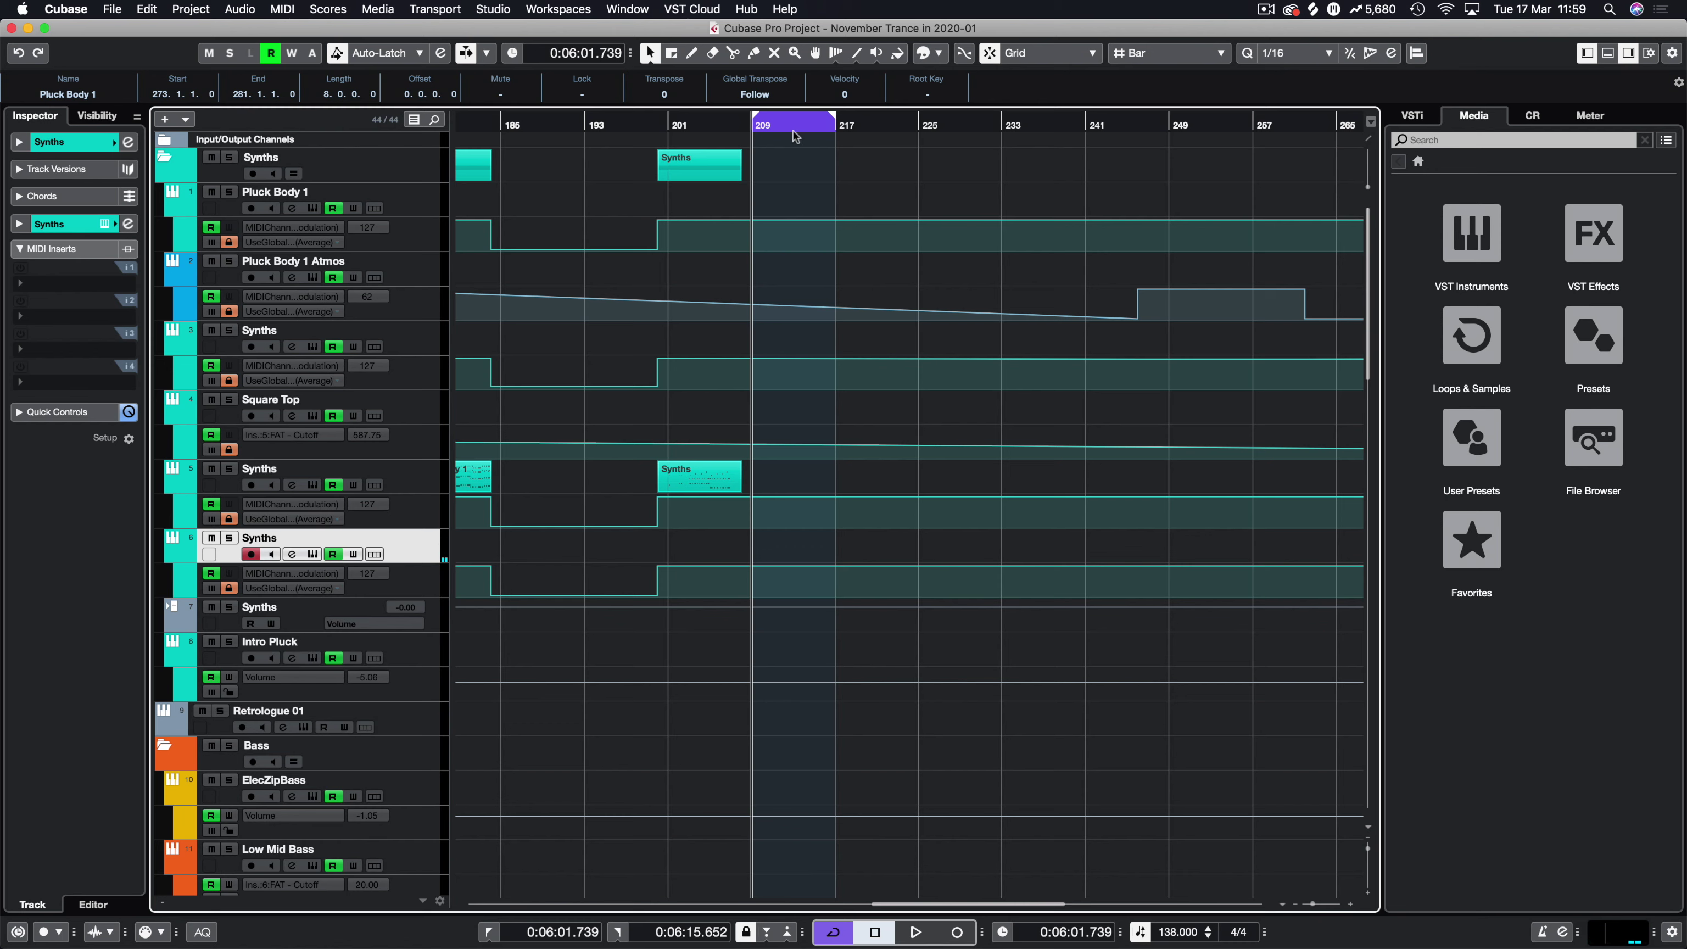
# Step: Record a MIDI part on the selected Synths track in the bar 209 to 217 loop and open it in the Key Editor
pyautogui.moveTo(791, 124); pyautogui.dragTo(775, 122)
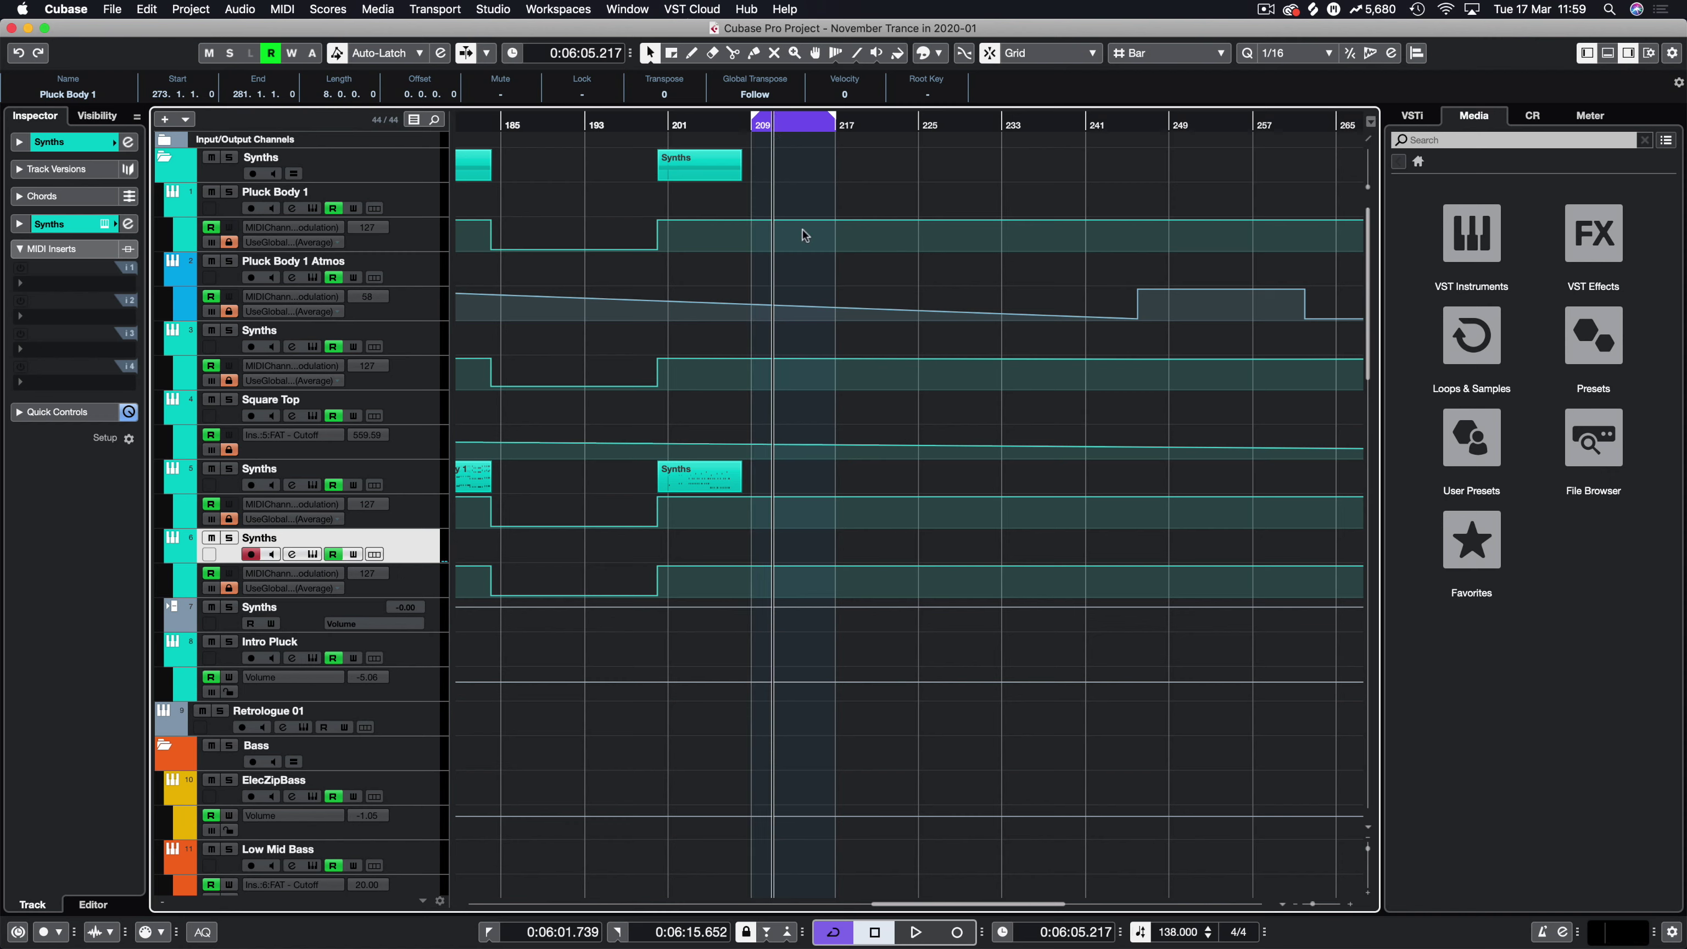
pyautogui.click(805, 125)
pyautogui.click(957, 932)
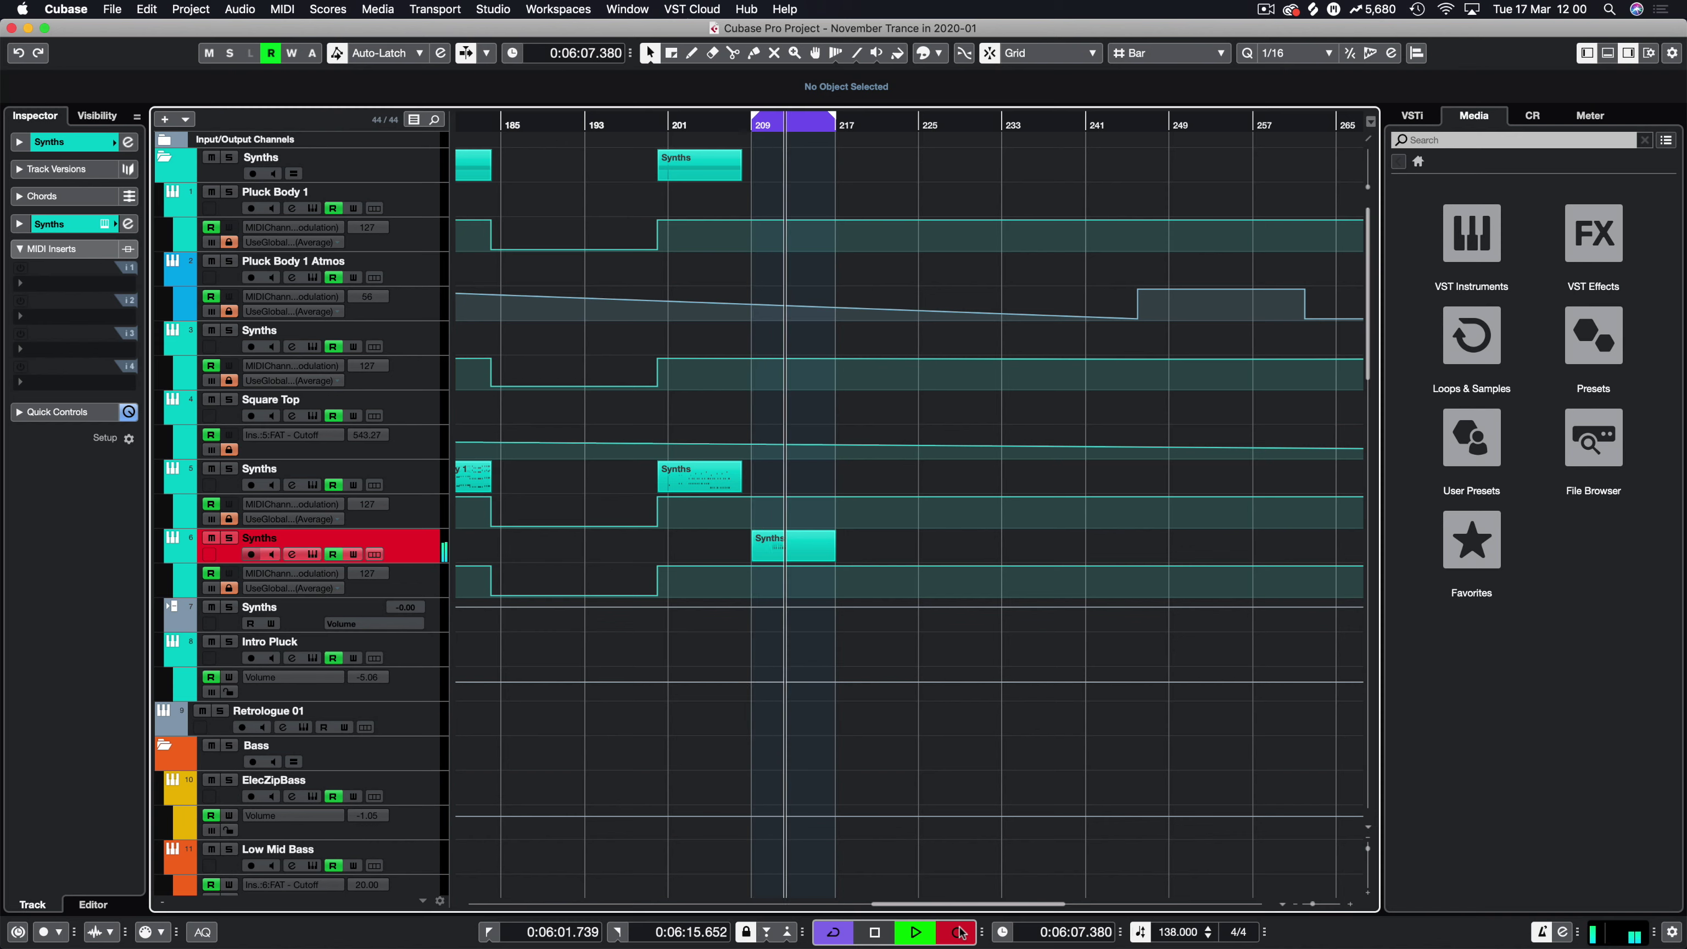
pyautogui.click(960, 933)
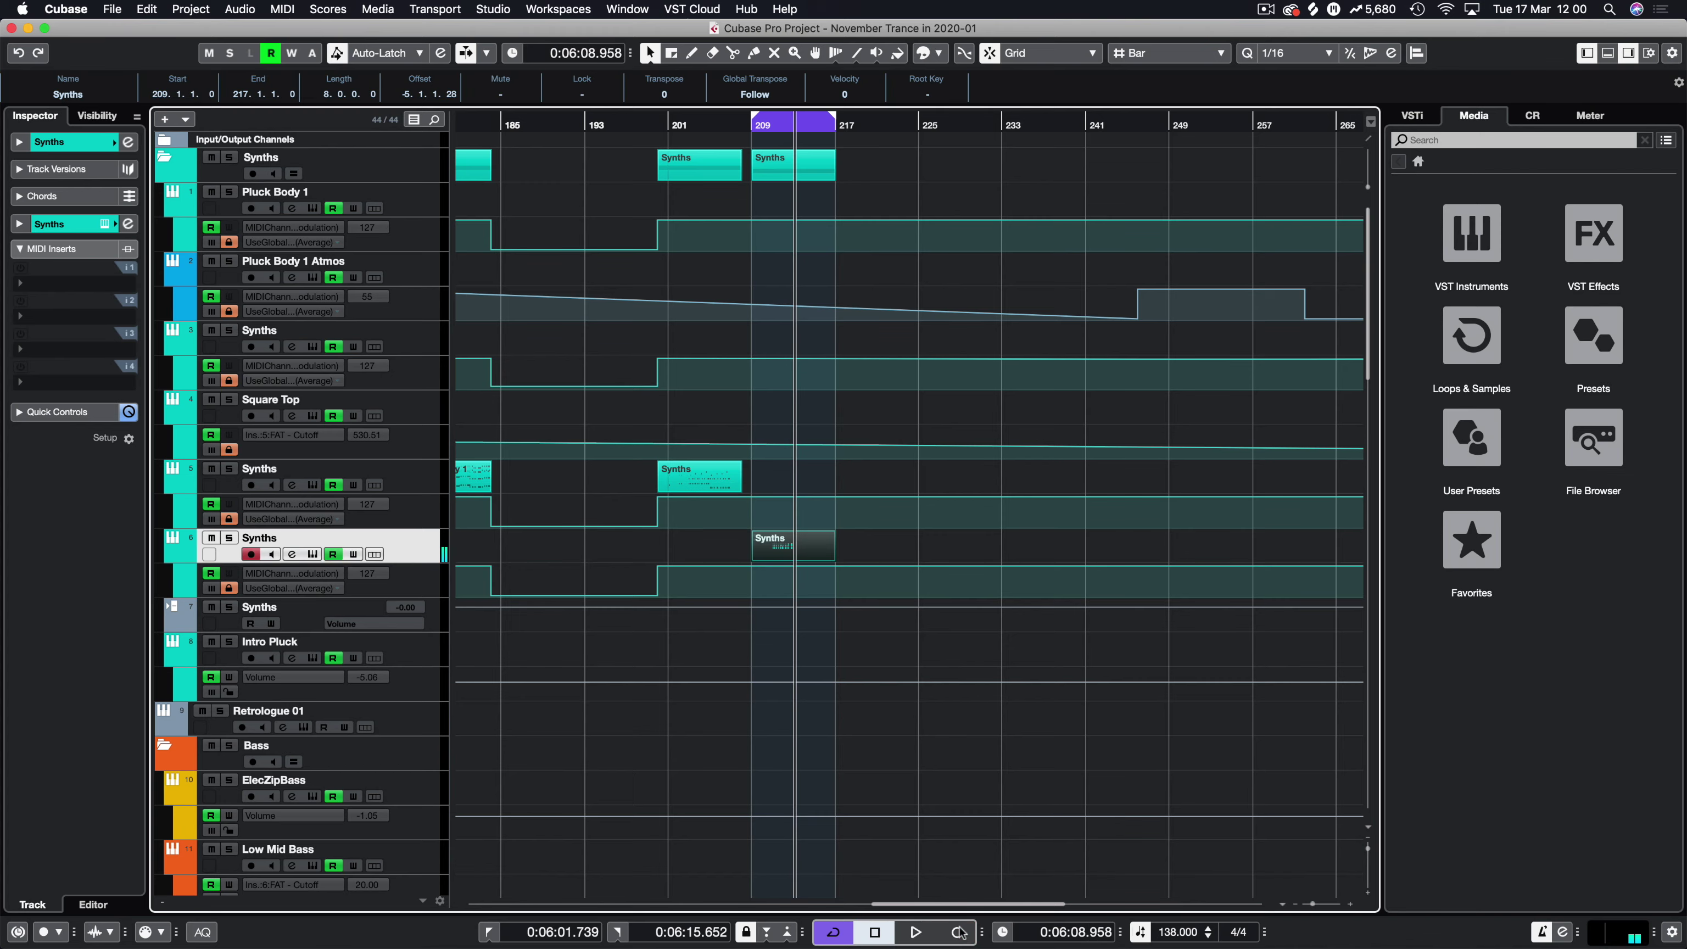
pyautogui.press('Return')
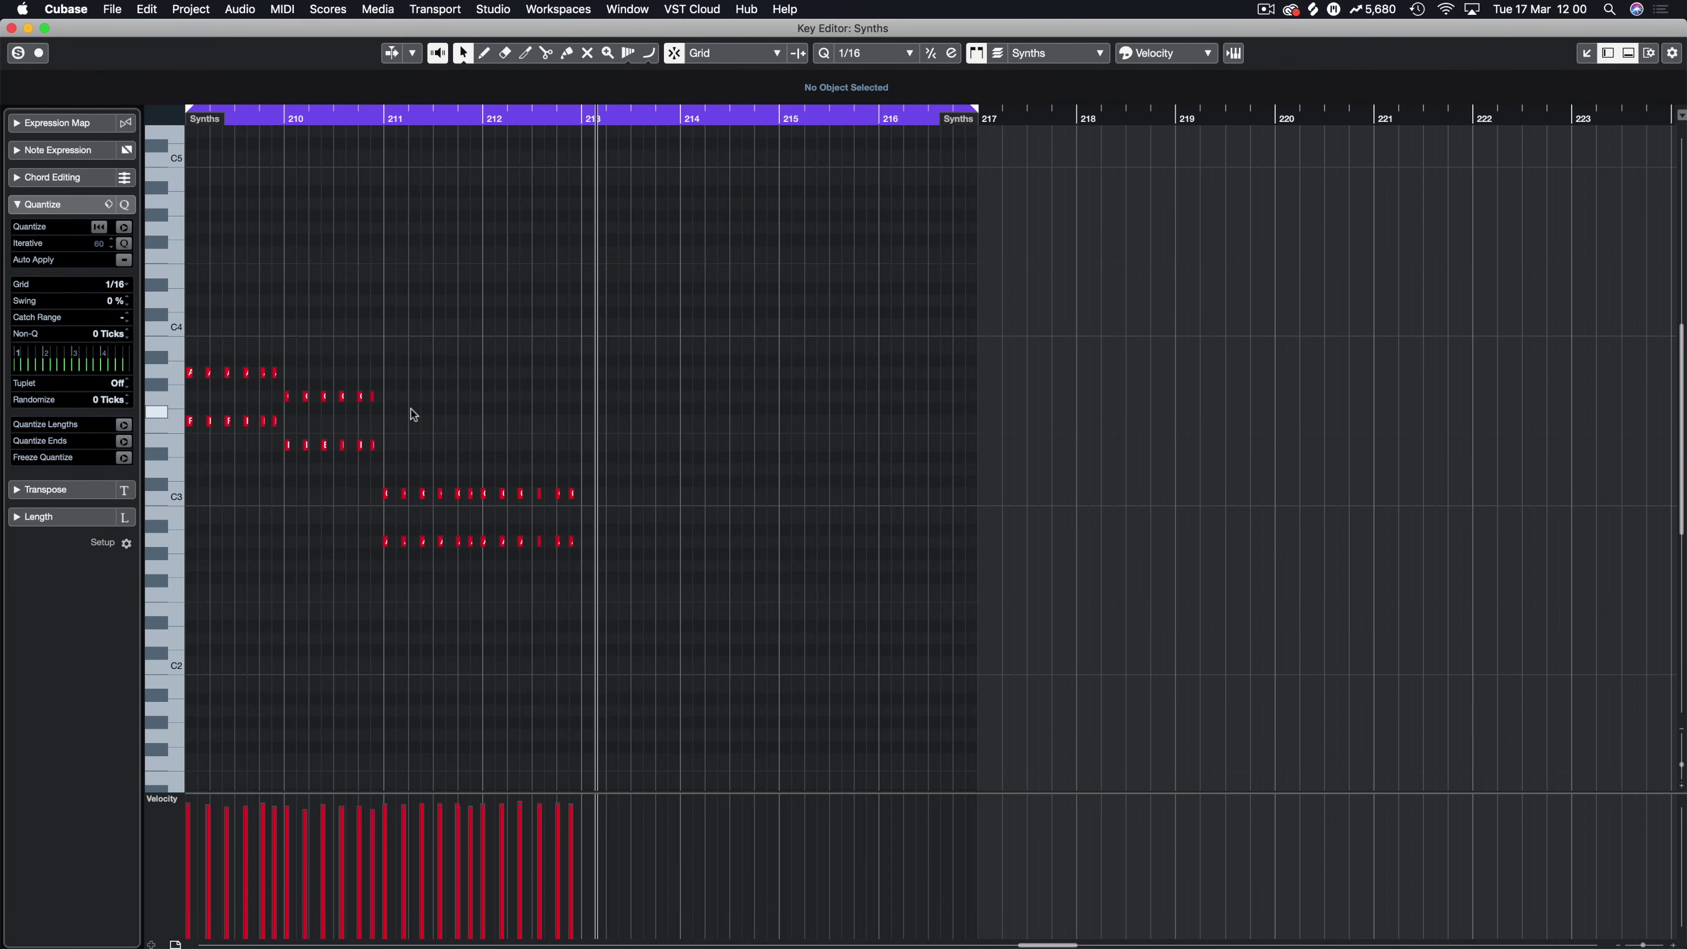
# Step: Select all the recorded notes and play them back from bar 209
pyautogui.press('super+a')
pyautogui.hscroll(-5, 521, 398)
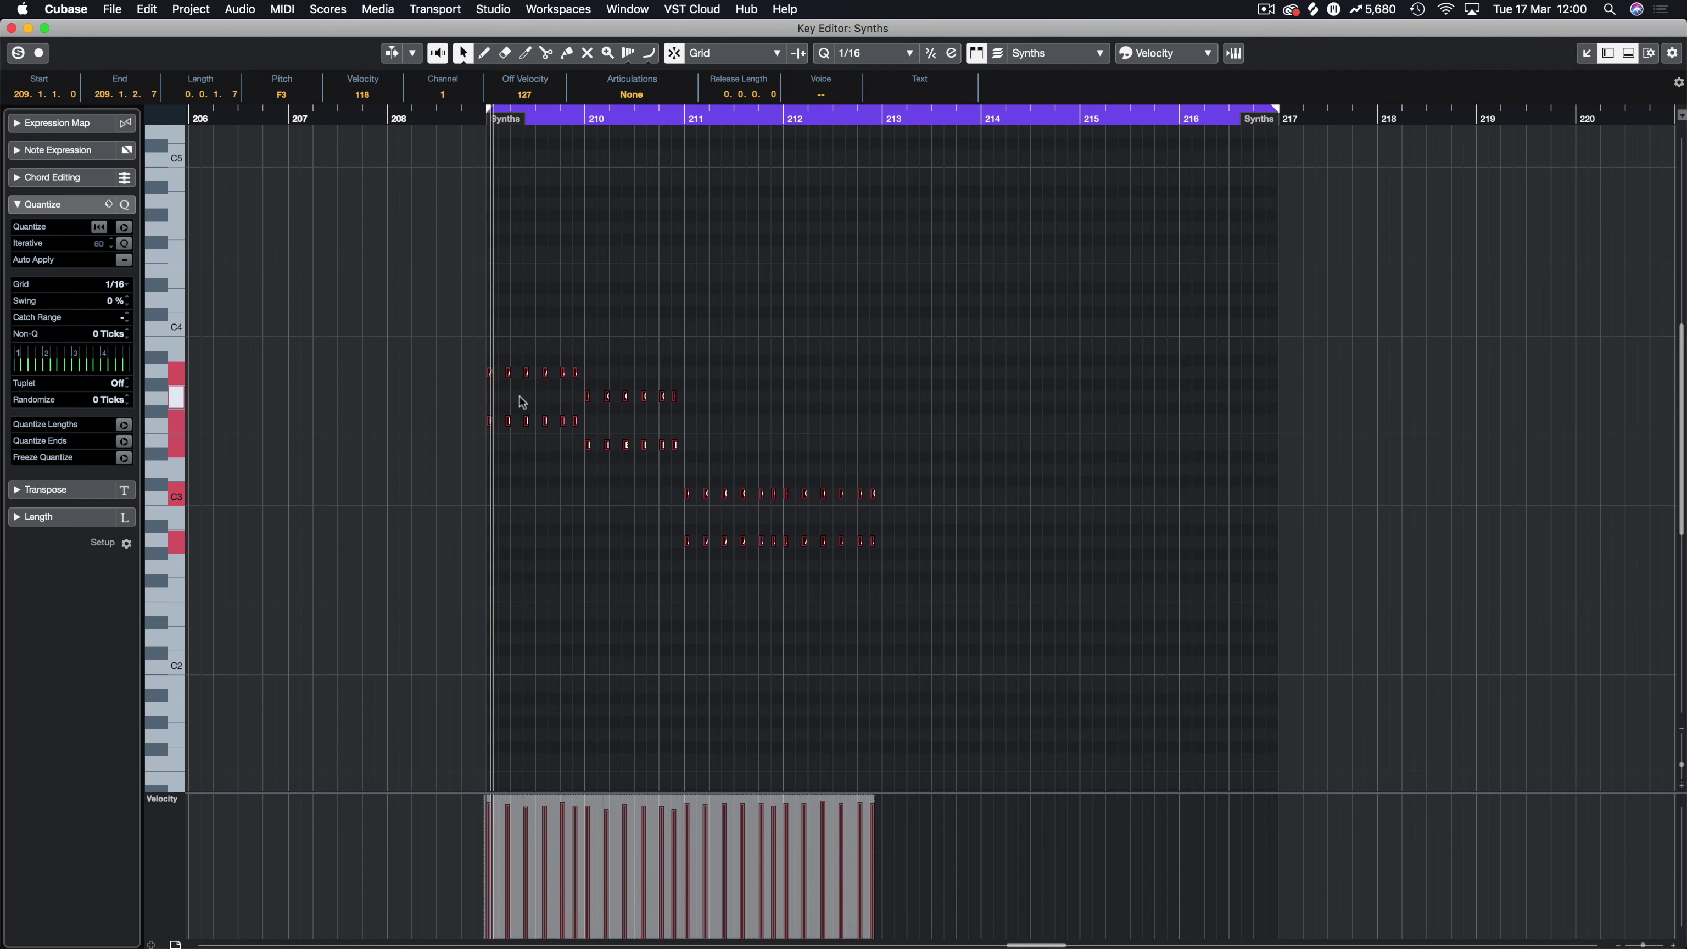
pyautogui.press('space')
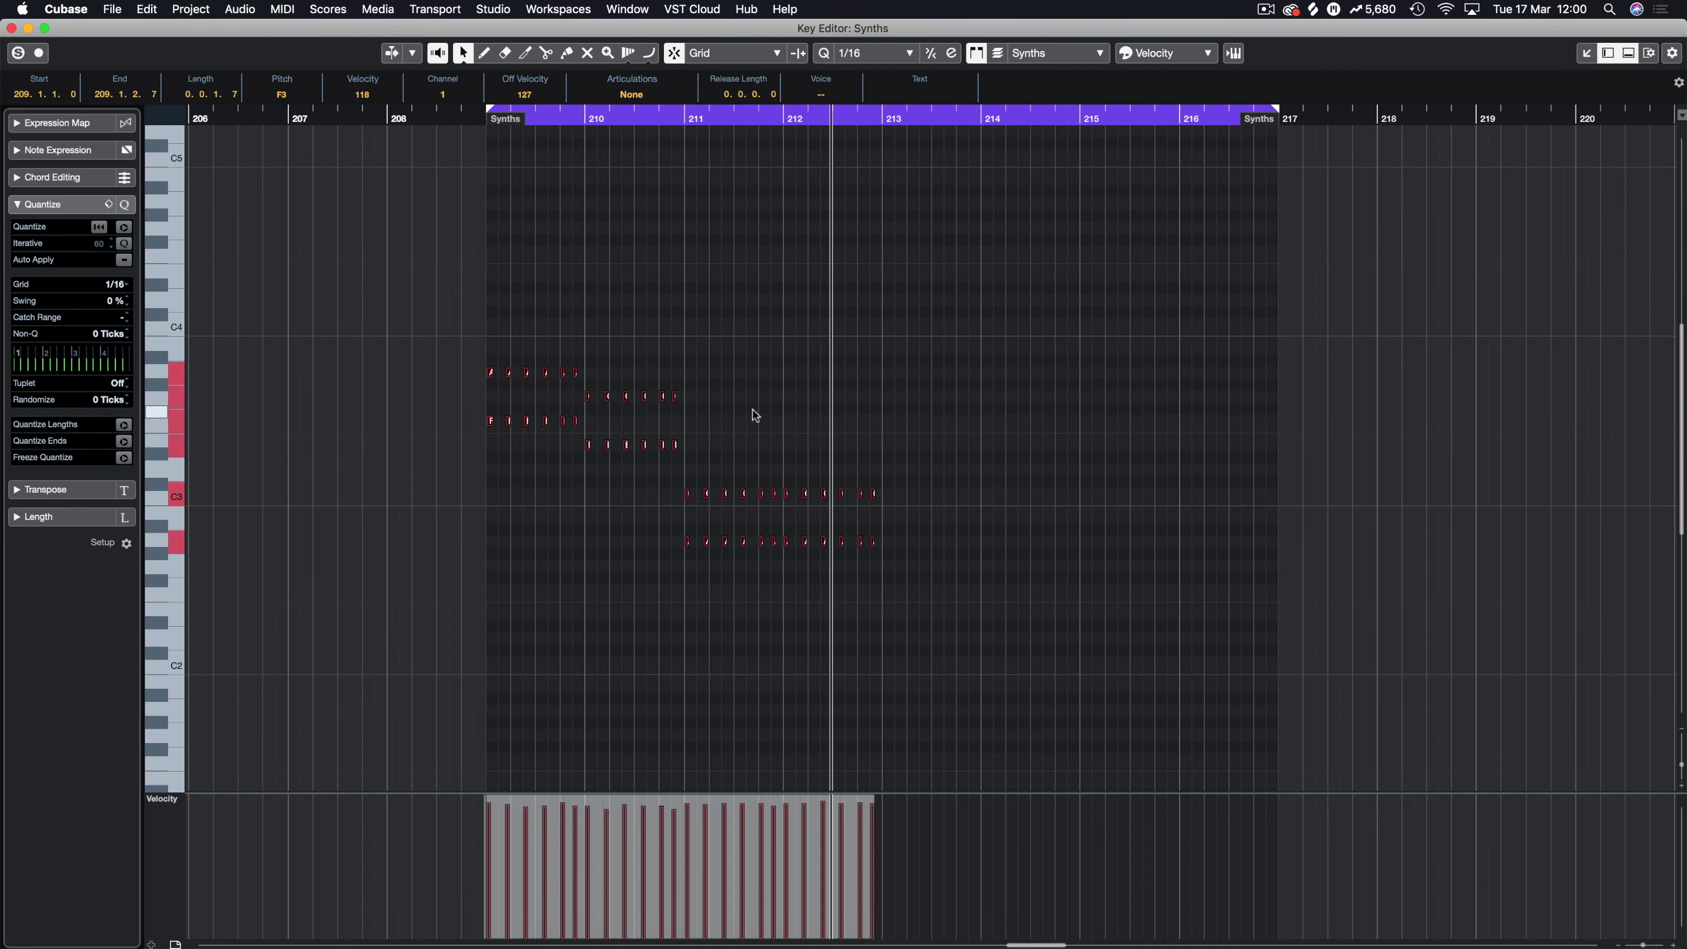
pyautogui.press('space')
# Step: Copy the F3, E3 and A2 notes, paste them at bar 209, transpose them down one octave, and play the result
pyautogui.click(734, 469)
pyautogui.moveTo(444, 415); pyautogui.dragTo(749, 473)
pyautogui.moveTo(644, 528); pyautogui.dragTo(990, 562)
pyautogui.press('super+c')
pyautogui.press('l')
pyautogui.press('super+v')
pyautogui.hotkey('shift', 'Down')
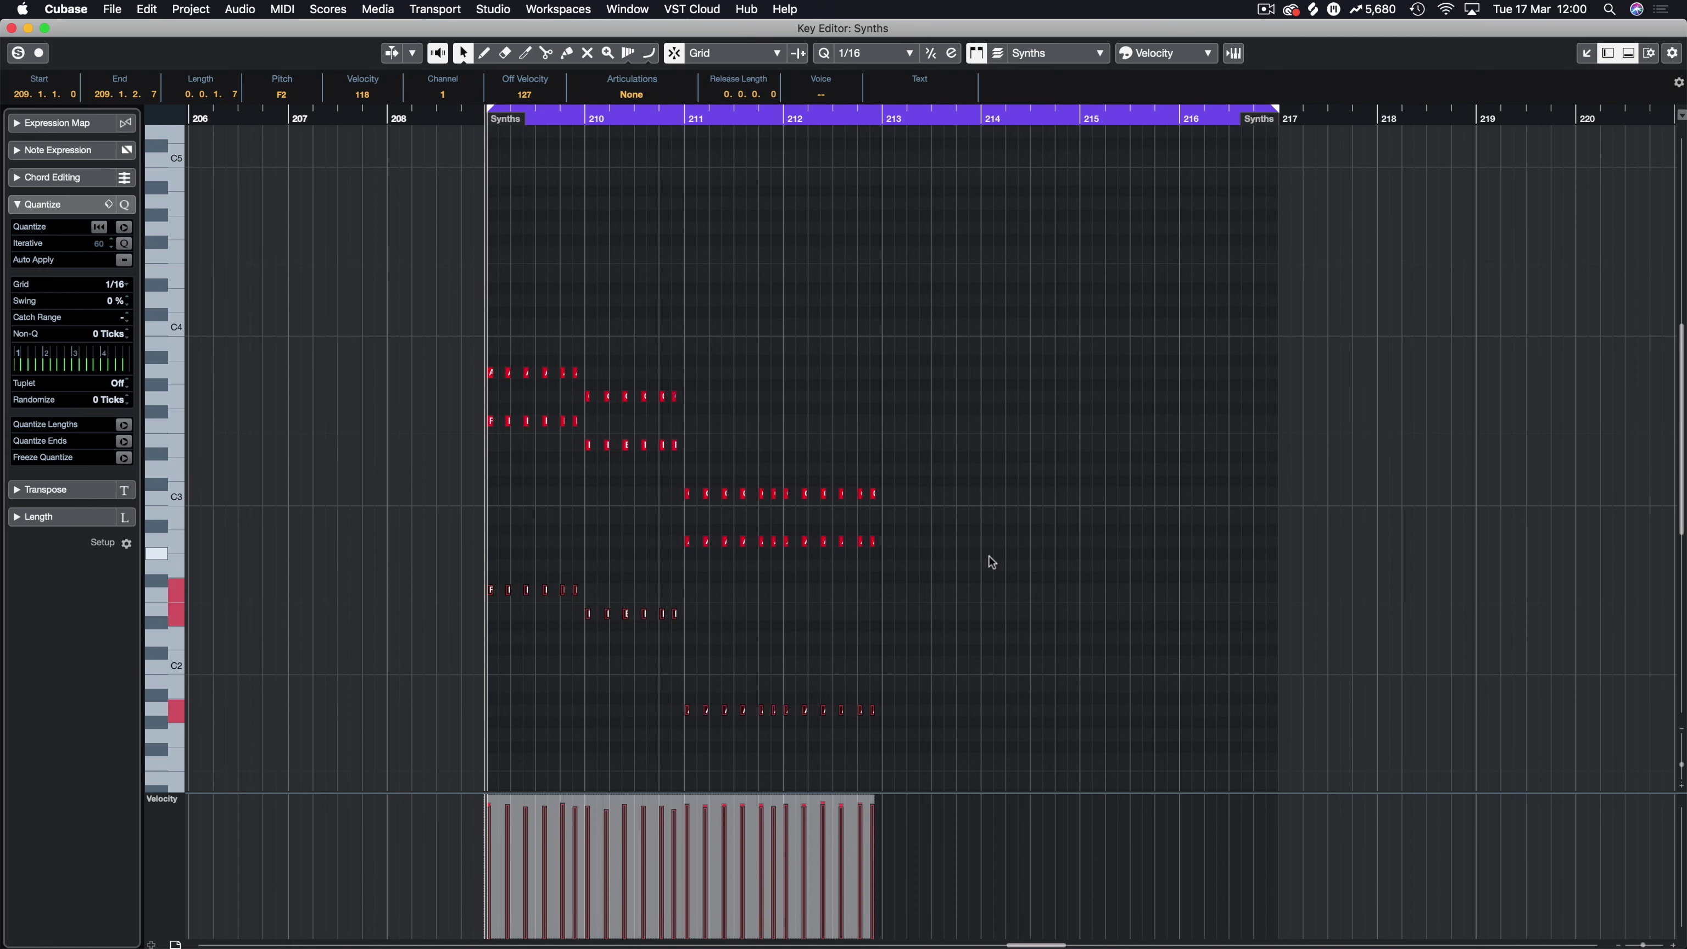
pyautogui.press('space')
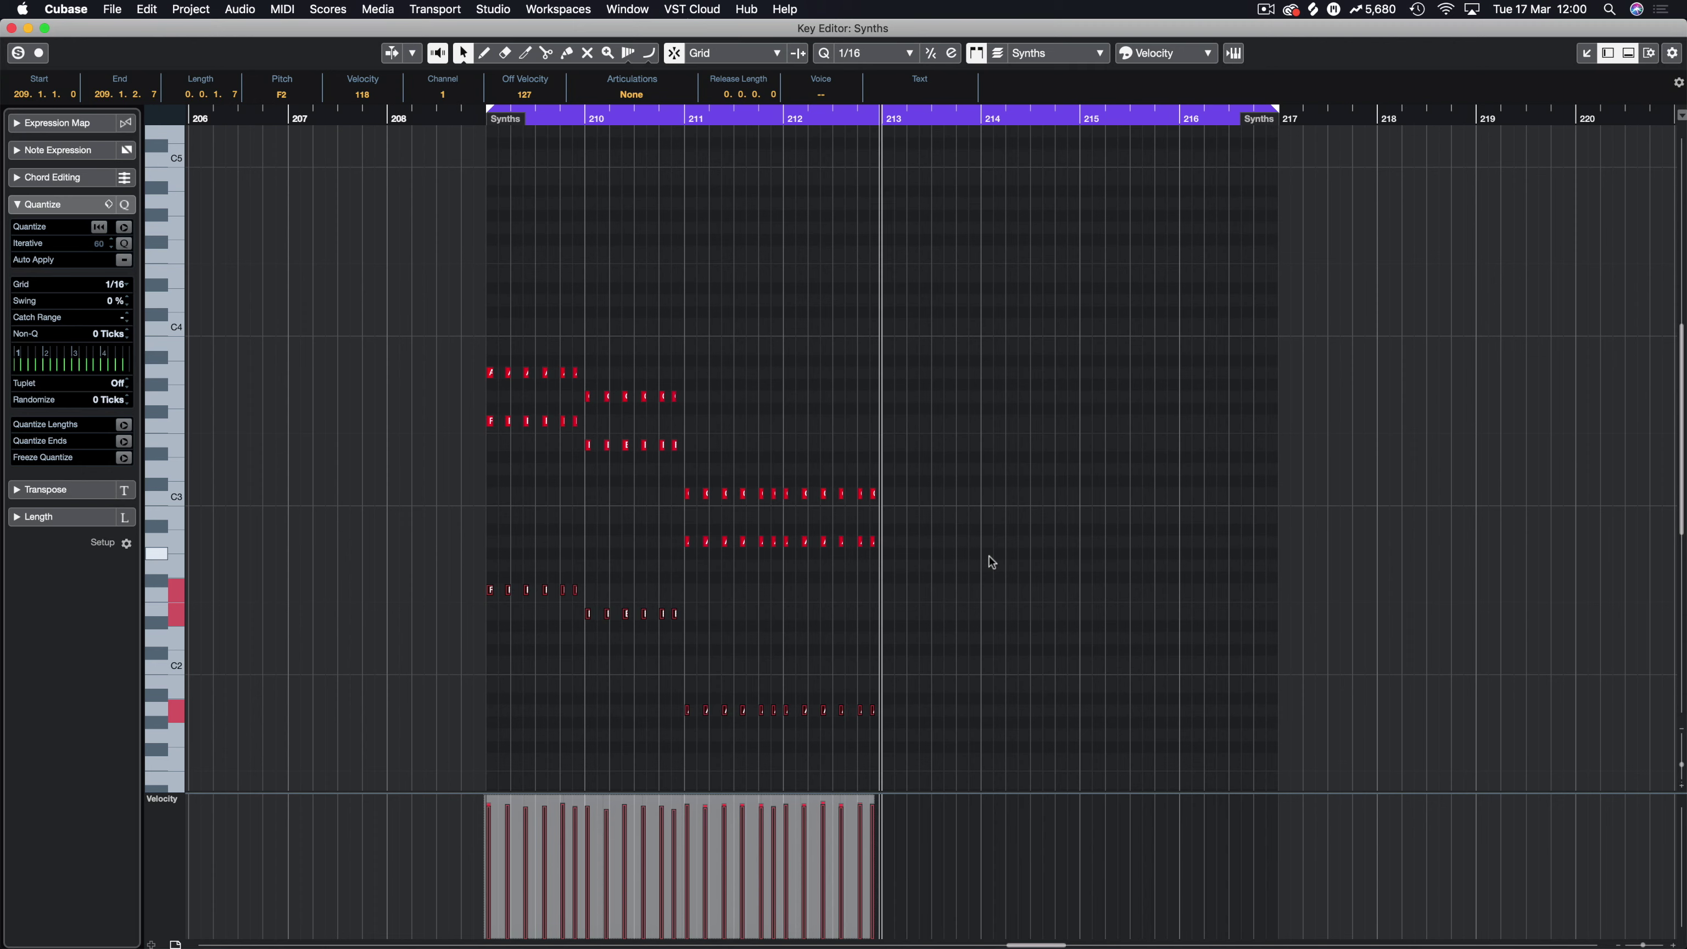
# Step: Duplicate all notes of bars 209 to 212 and align the copy to start exactly at bar 213
pyautogui.moveTo(1023, 302); pyautogui.dragTo(426, 755)
pyautogui.press('super+d')
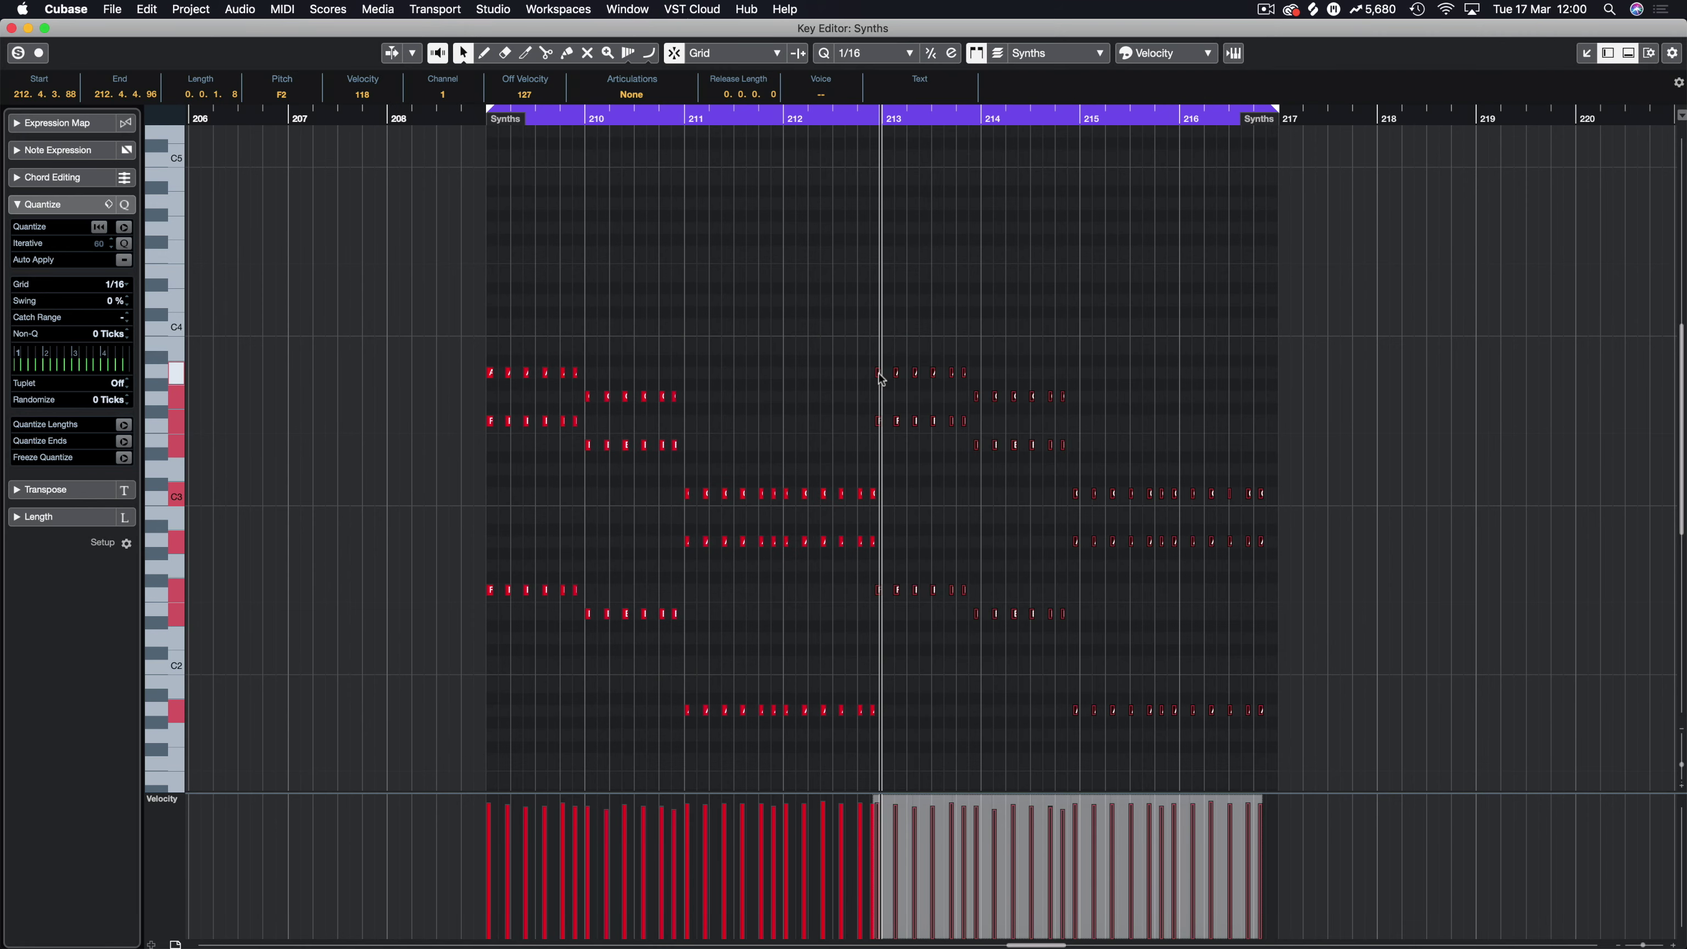
pyautogui.press('h')
pyautogui.press('h')
pyautogui.press('h')
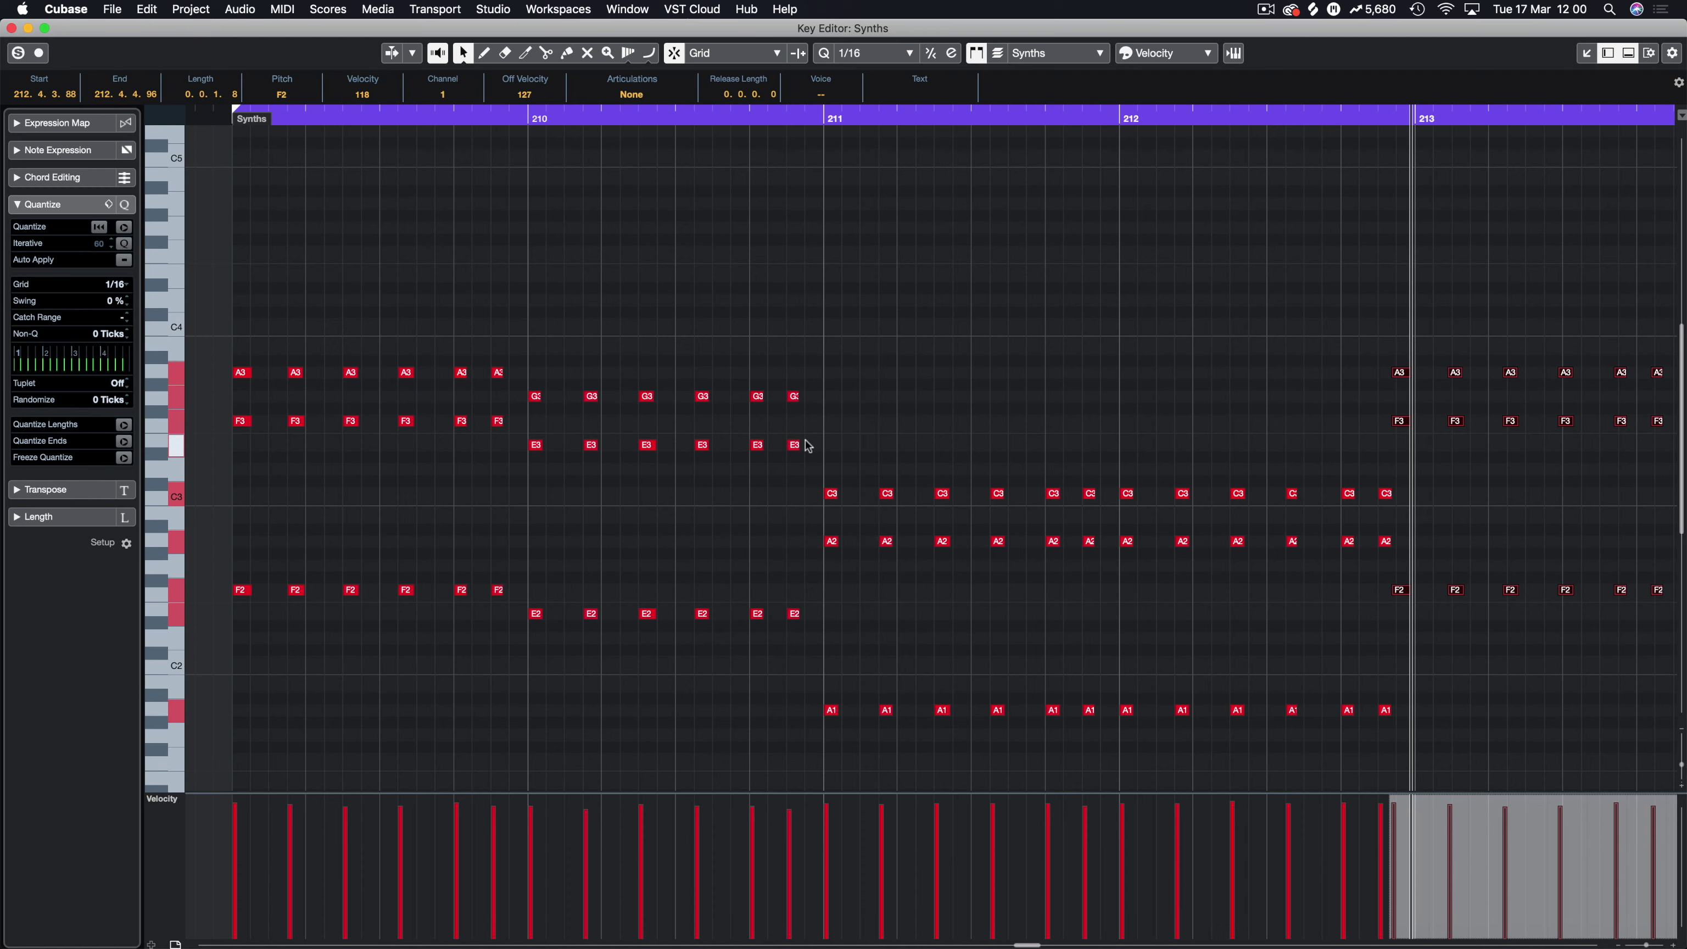
pyautogui.moveTo(1400, 376); pyautogui.dragTo(1423, 375)
pyautogui.press('g')
pyautogui.press('g')
pyautogui.press('g')
pyautogui.press('g')
pyautogui.press('g')
pyautogui.press('g')
pyautogui.press('g')
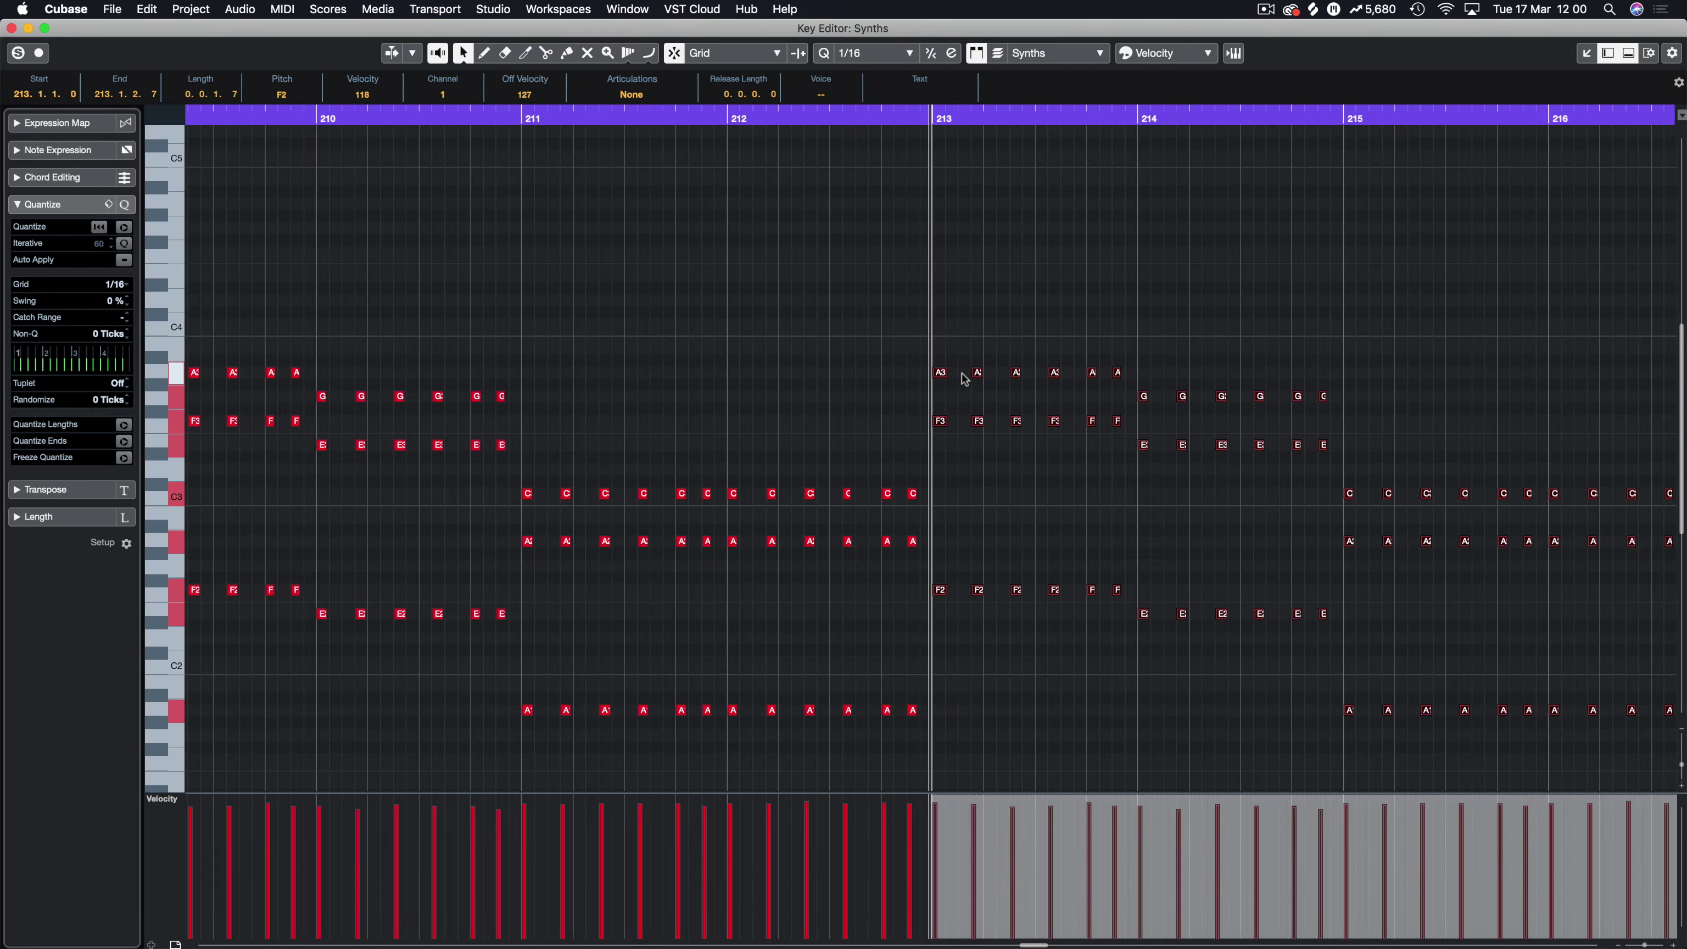
# Step: Examine the upper chord notes in bars 209, 213 and 214, auditioning F3 and A3
pyautogui.moveTo(1093, 365); pyautogui.dragTo(990, 460)
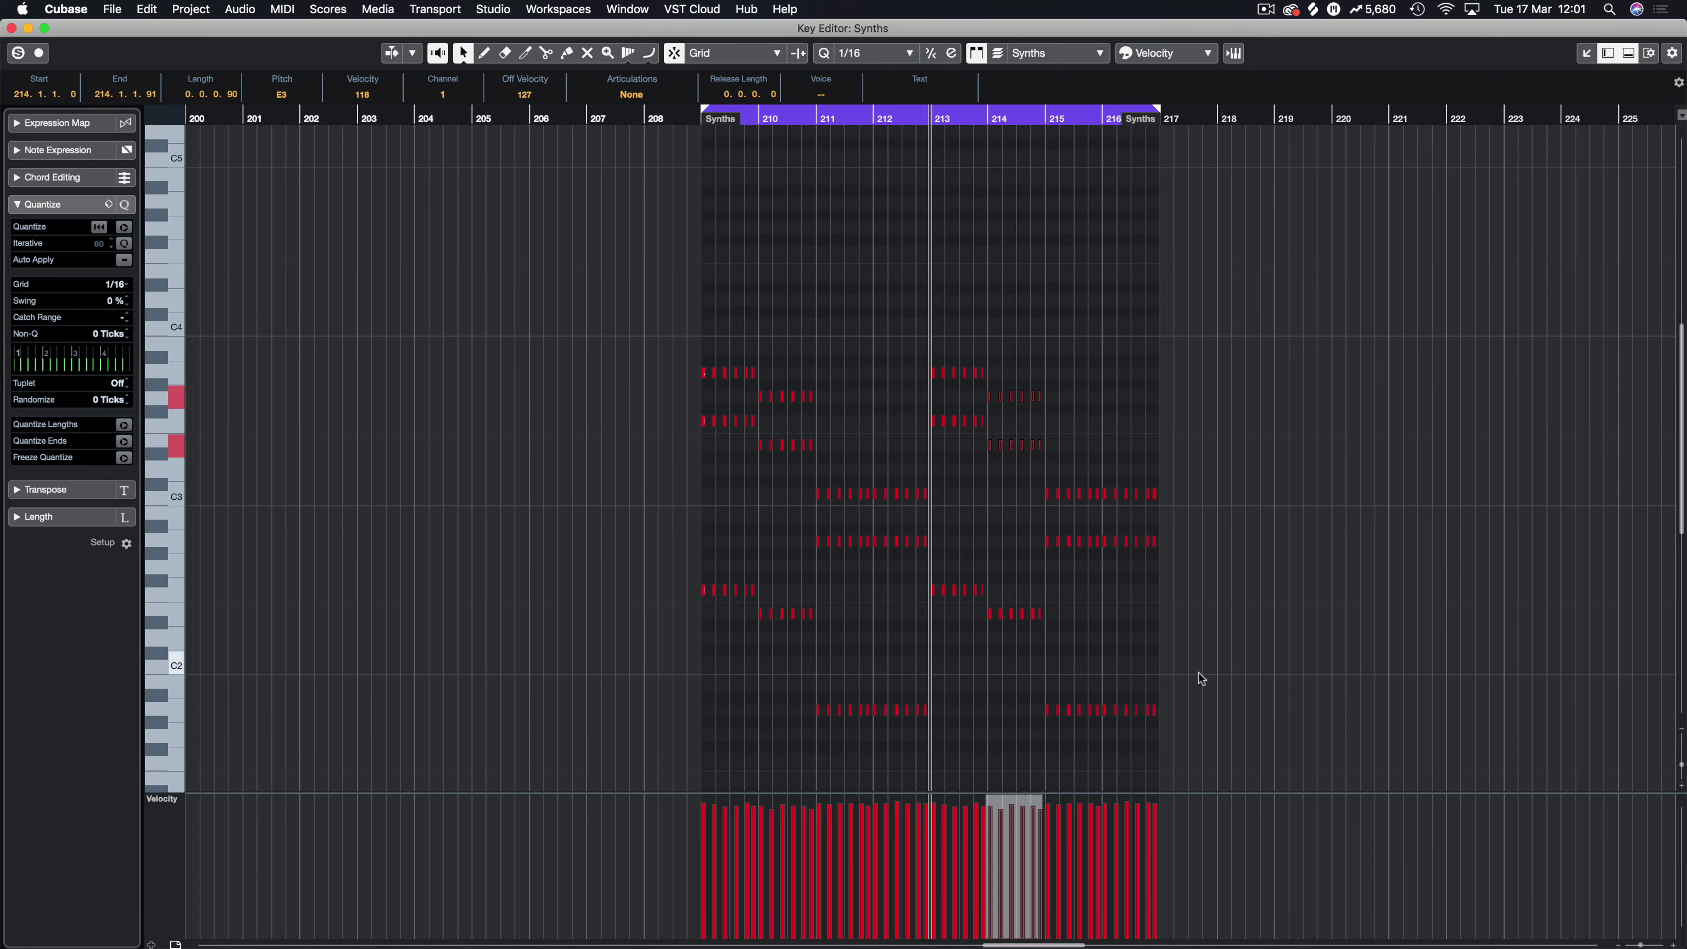
pyautogui.press('h')
pyautogui.press('h')
pyautogui.press('h')
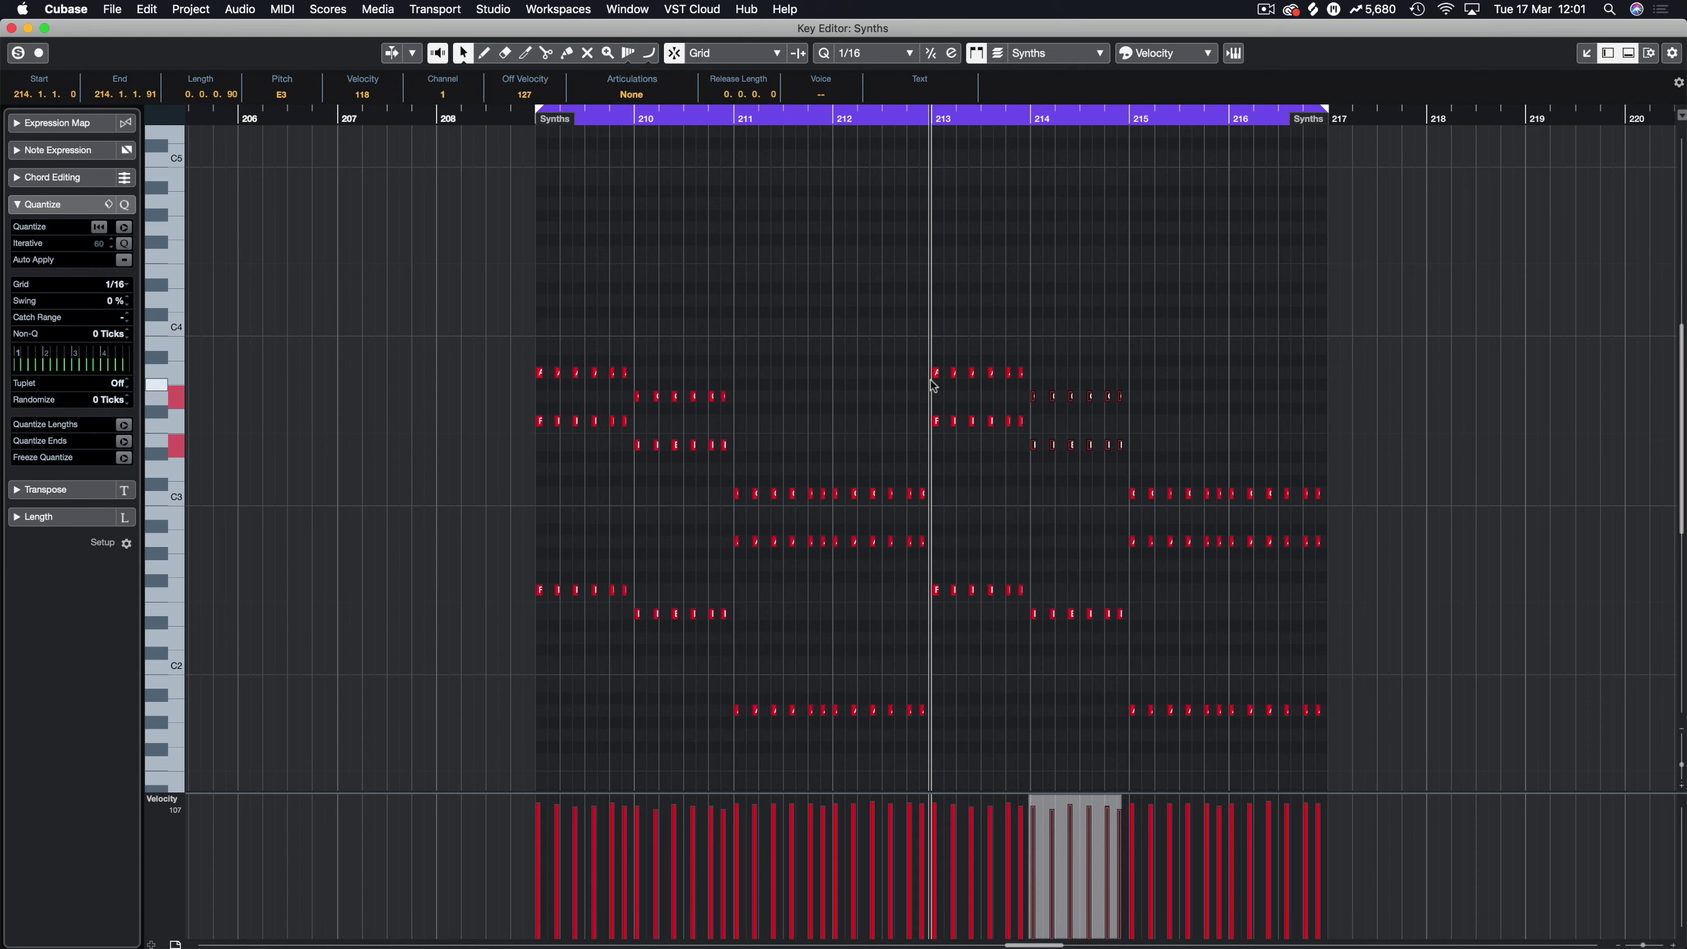
pyautogui.click(938, 421)
pyautogui.click(938, 373)
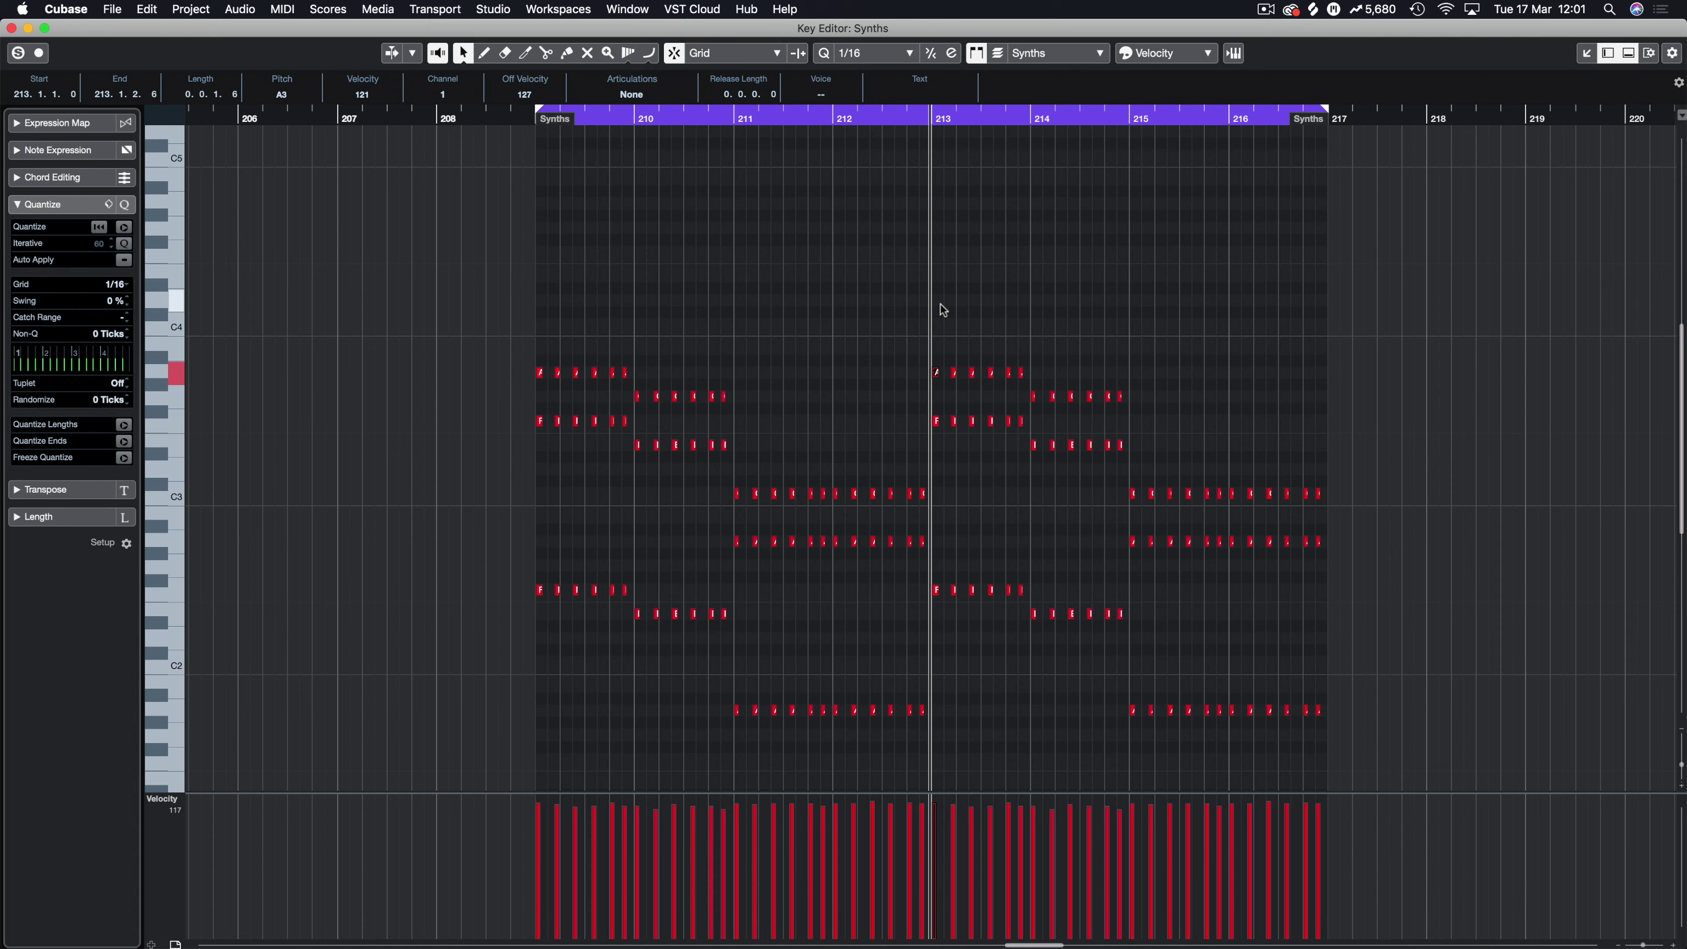
pyautogui.moveTo(891, 345); pyautogui.dragTo(1091, 382)
pyautogui.moveTo(443, 355); pyautogui.dragTo(646, 373)
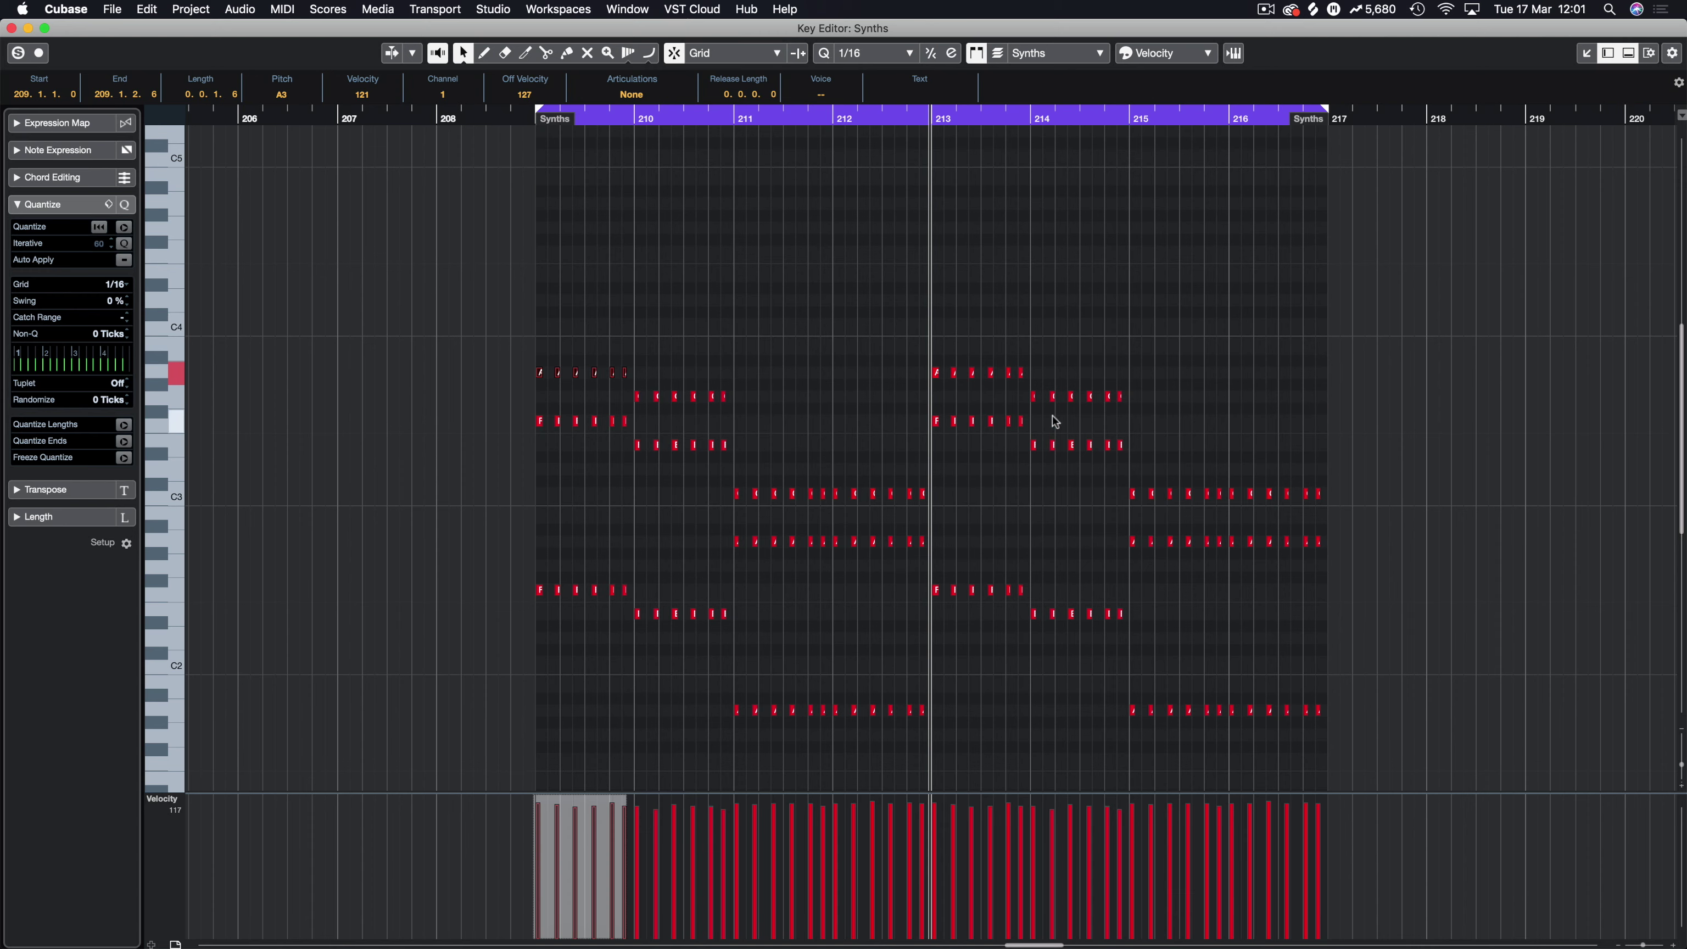
pyautogui.moveTo(1023, 388); pyautogui.dragTo(1030, 451)
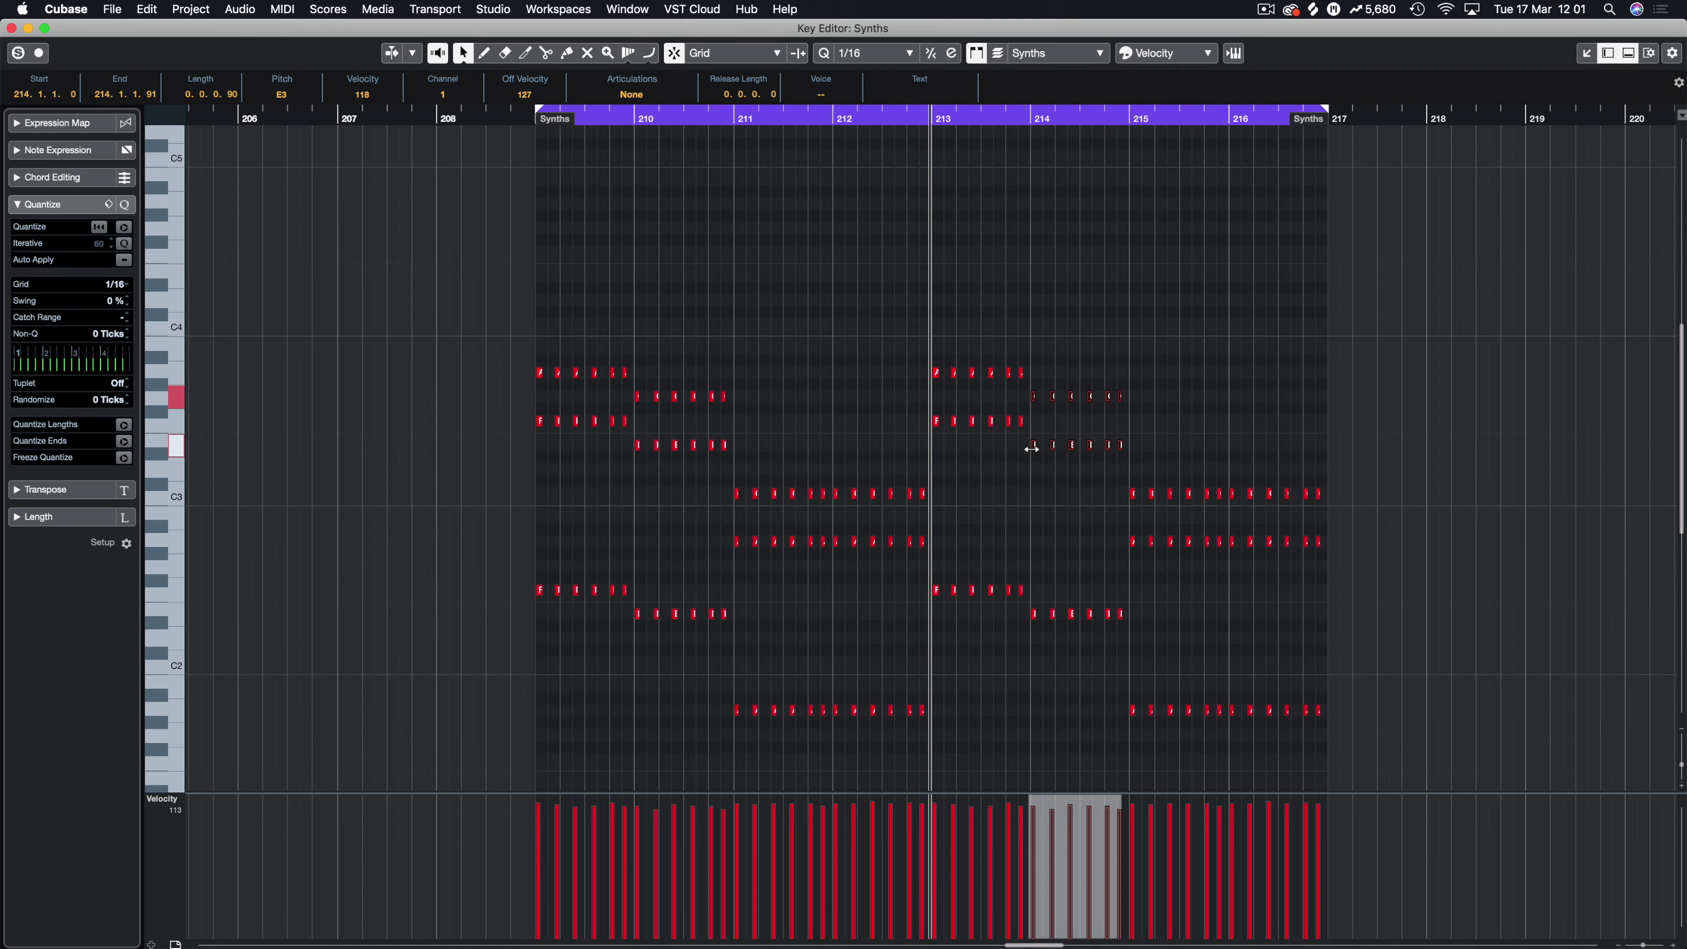
# Step: Try raising the G3 notes in bar 214 to B3, play the part from bar 209, and undo the change
pyautogui.moveTo(1012, 392); pyautogui.dragTo(1152, 404)
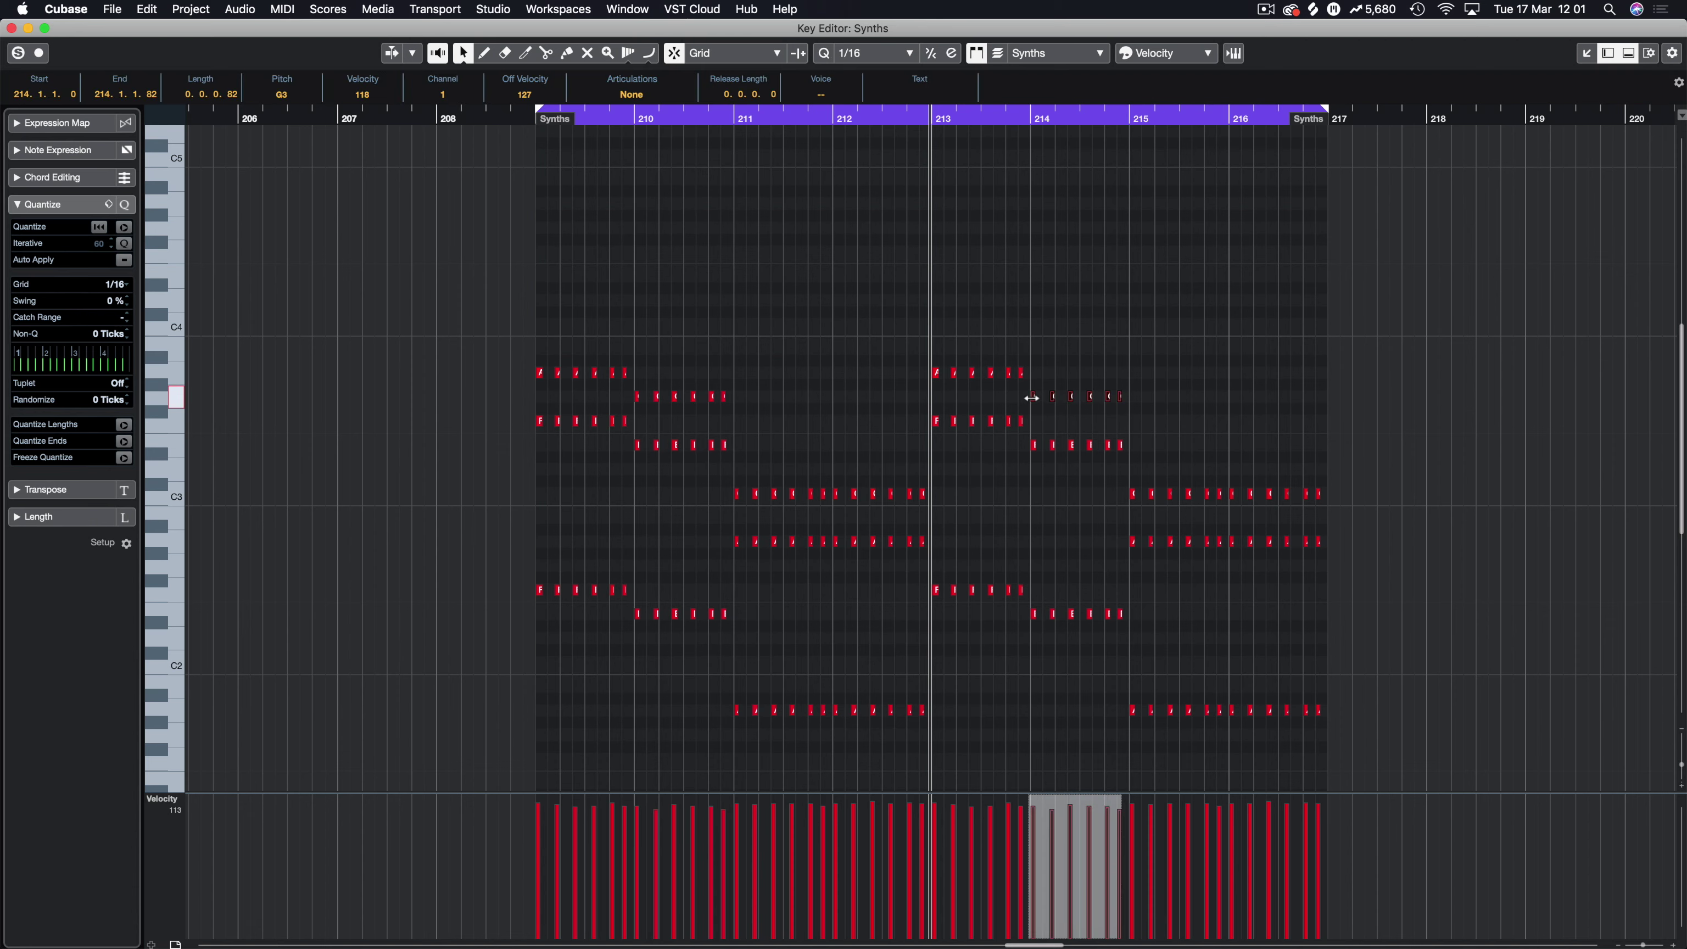
pyautogui.moveTo(1034, 401); pyautogui.dragTo(1035, 351)
pyautogui.press('KP_1')
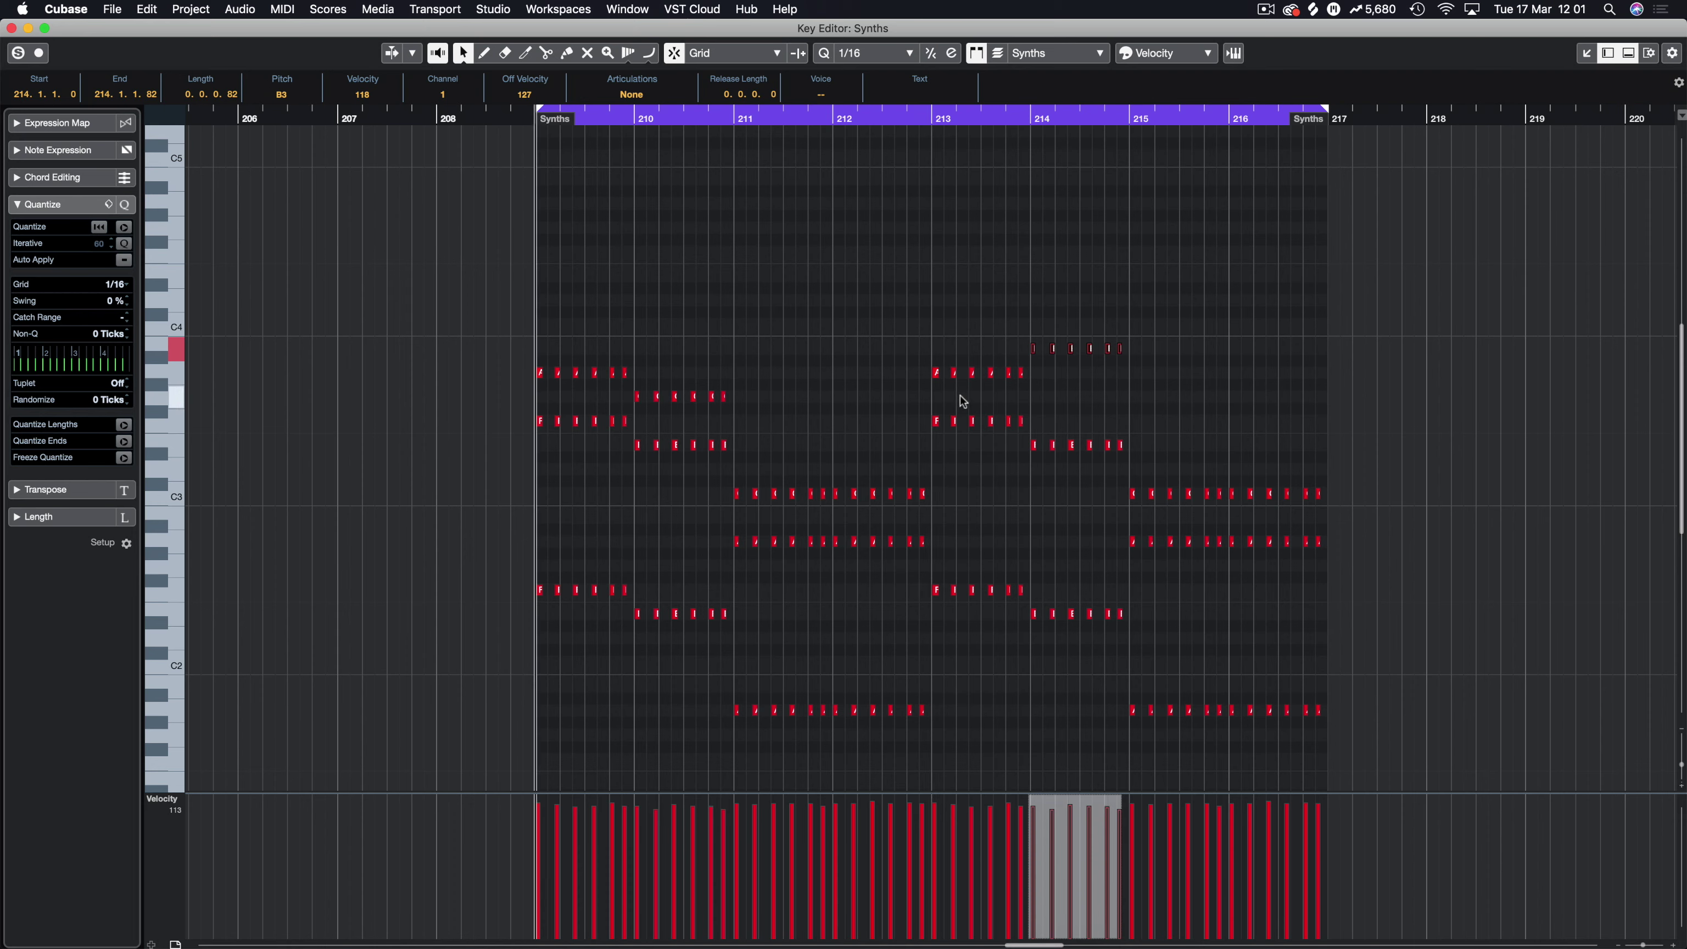
pyautogui.press('space')
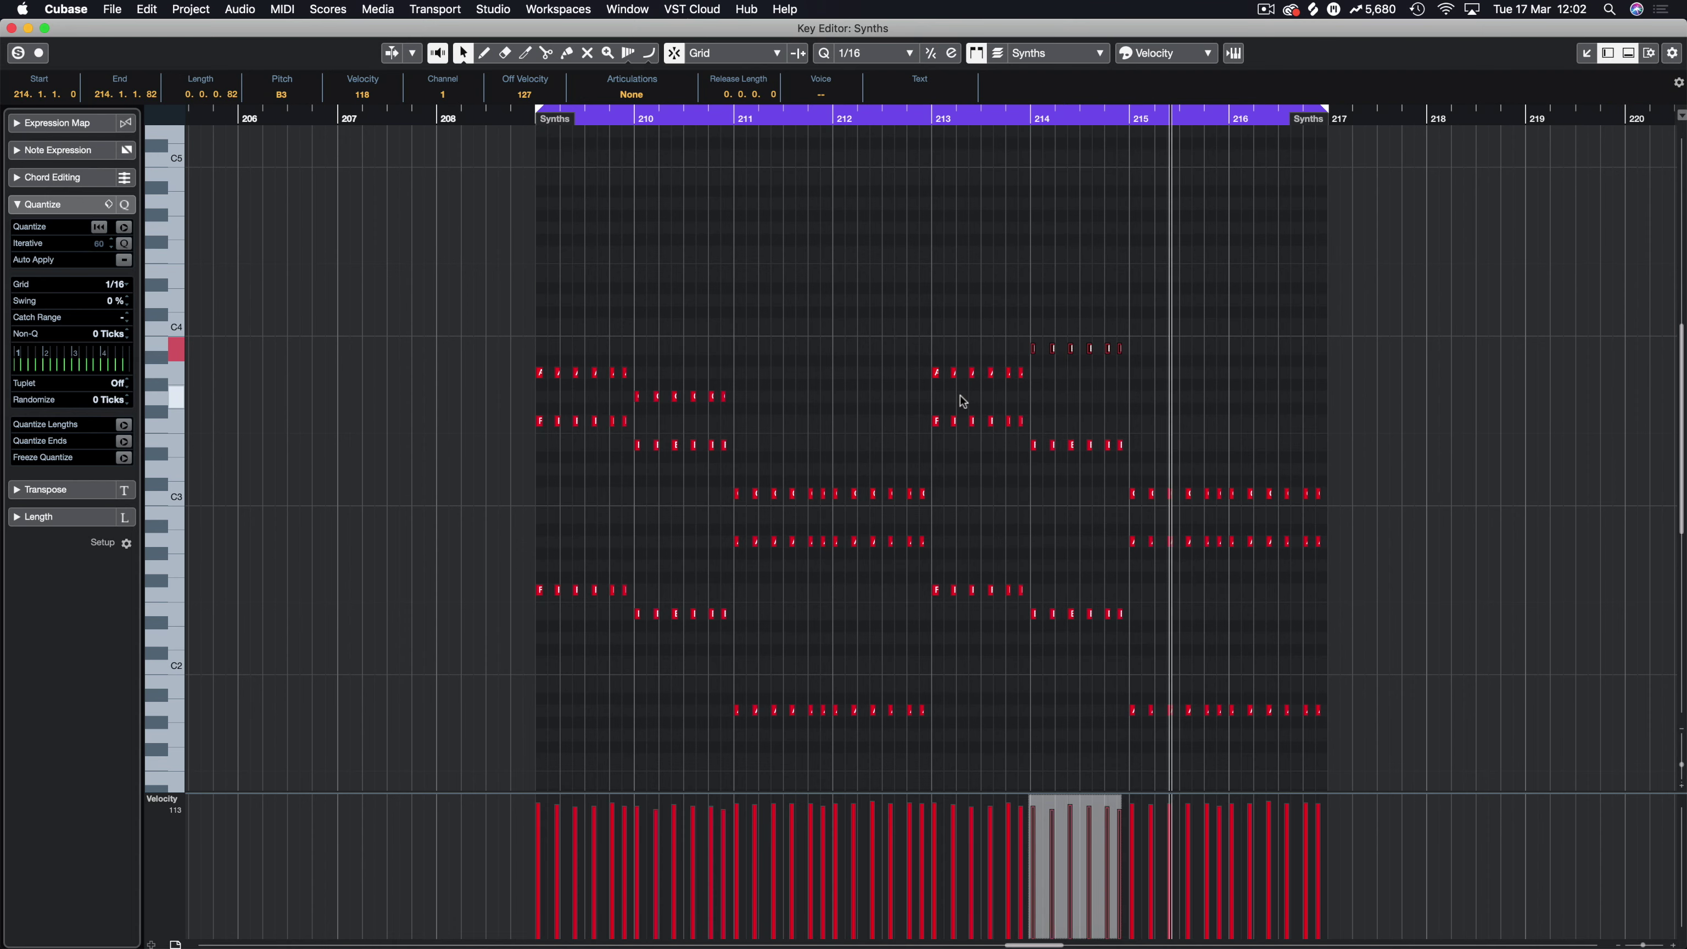
pyautogui.press('space')
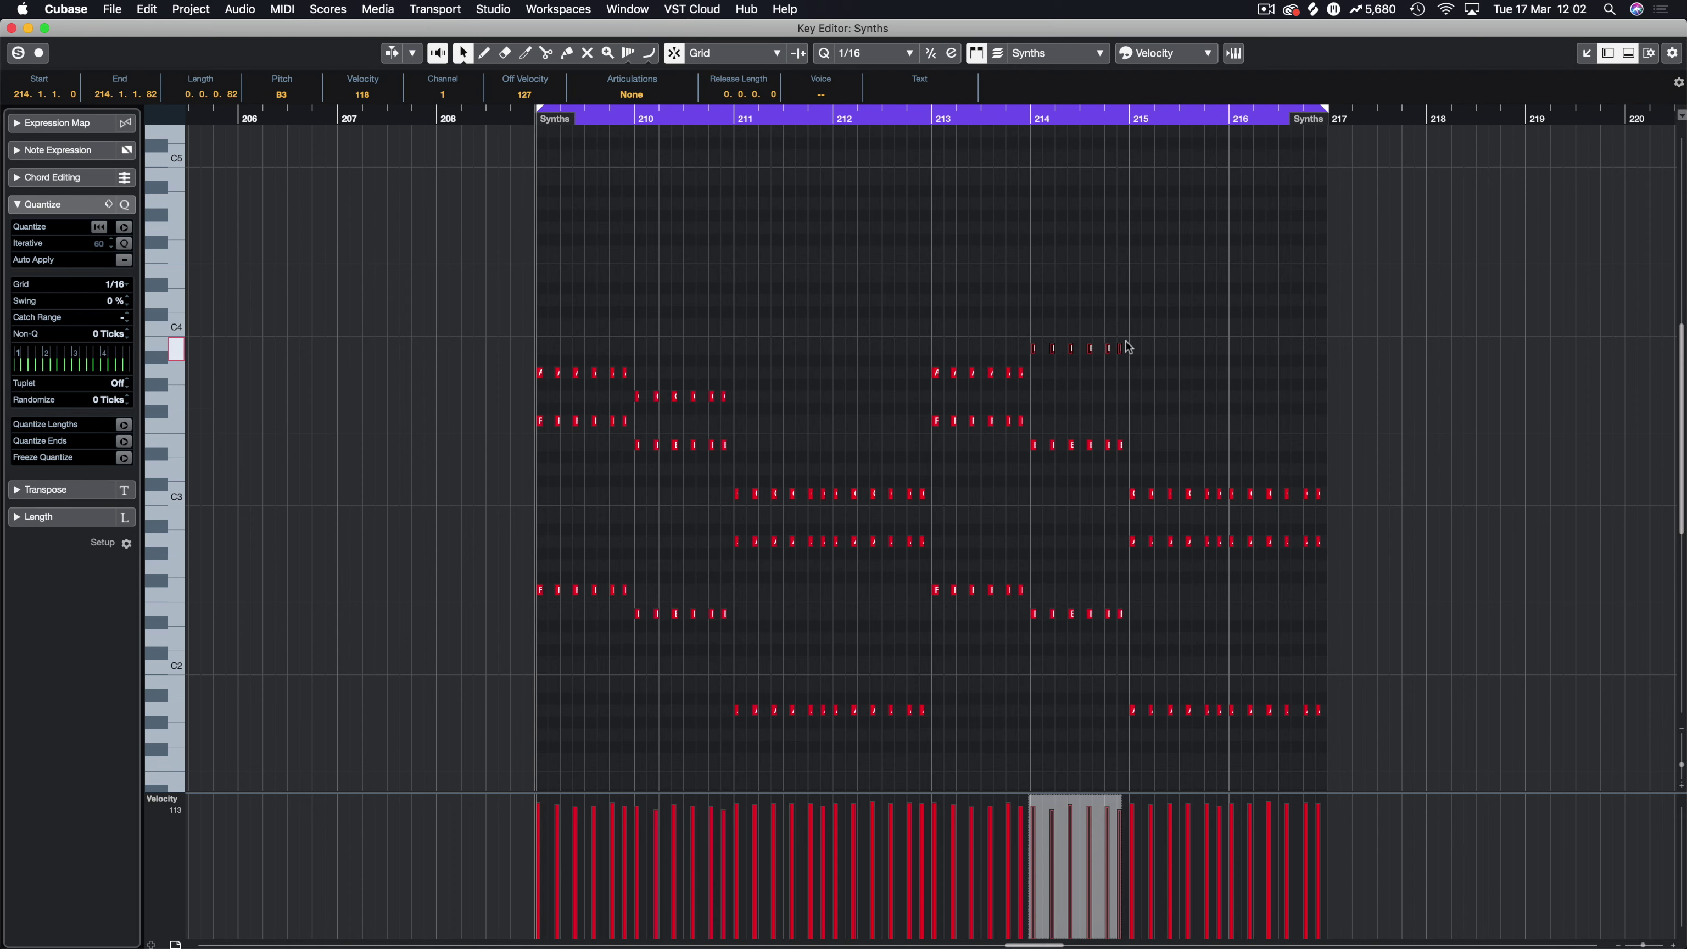
pyautogui.press('super+z')
# Step: Build a reference chord of E4, G4 and B4 at the start of bar 214, playing that bar along the way
pyautogui.moveTo(1183, 364); pyautogui.dragTo(1036, 268)
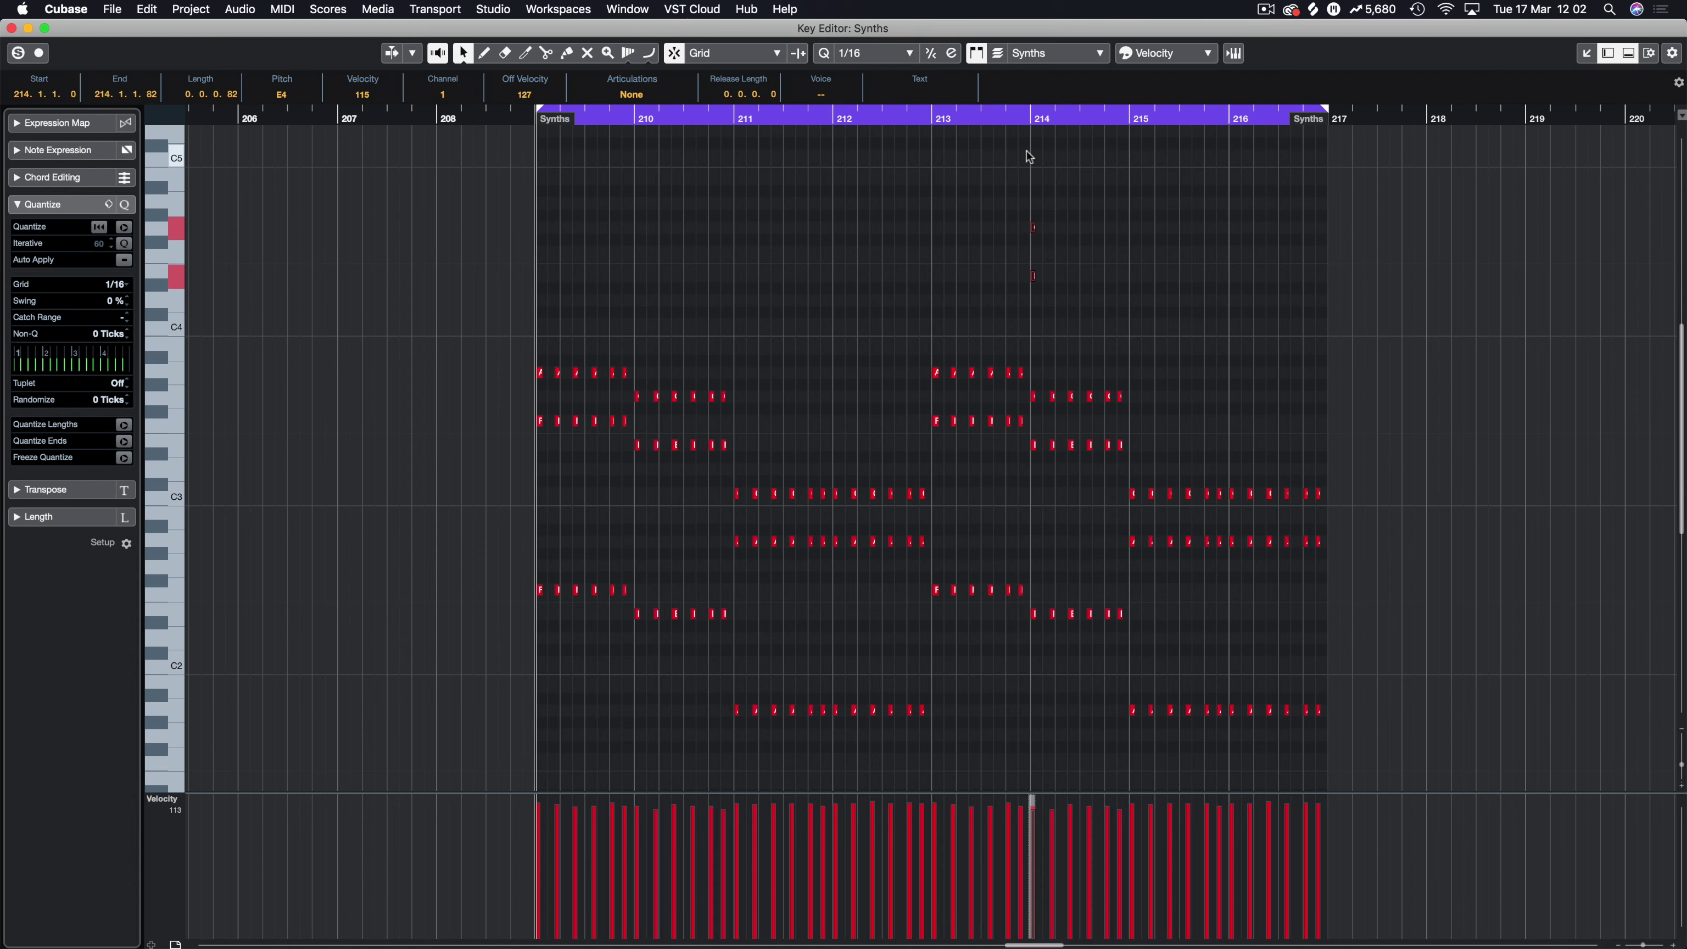
pyautogui.click(1024, 120)
pyautogui.press('space')
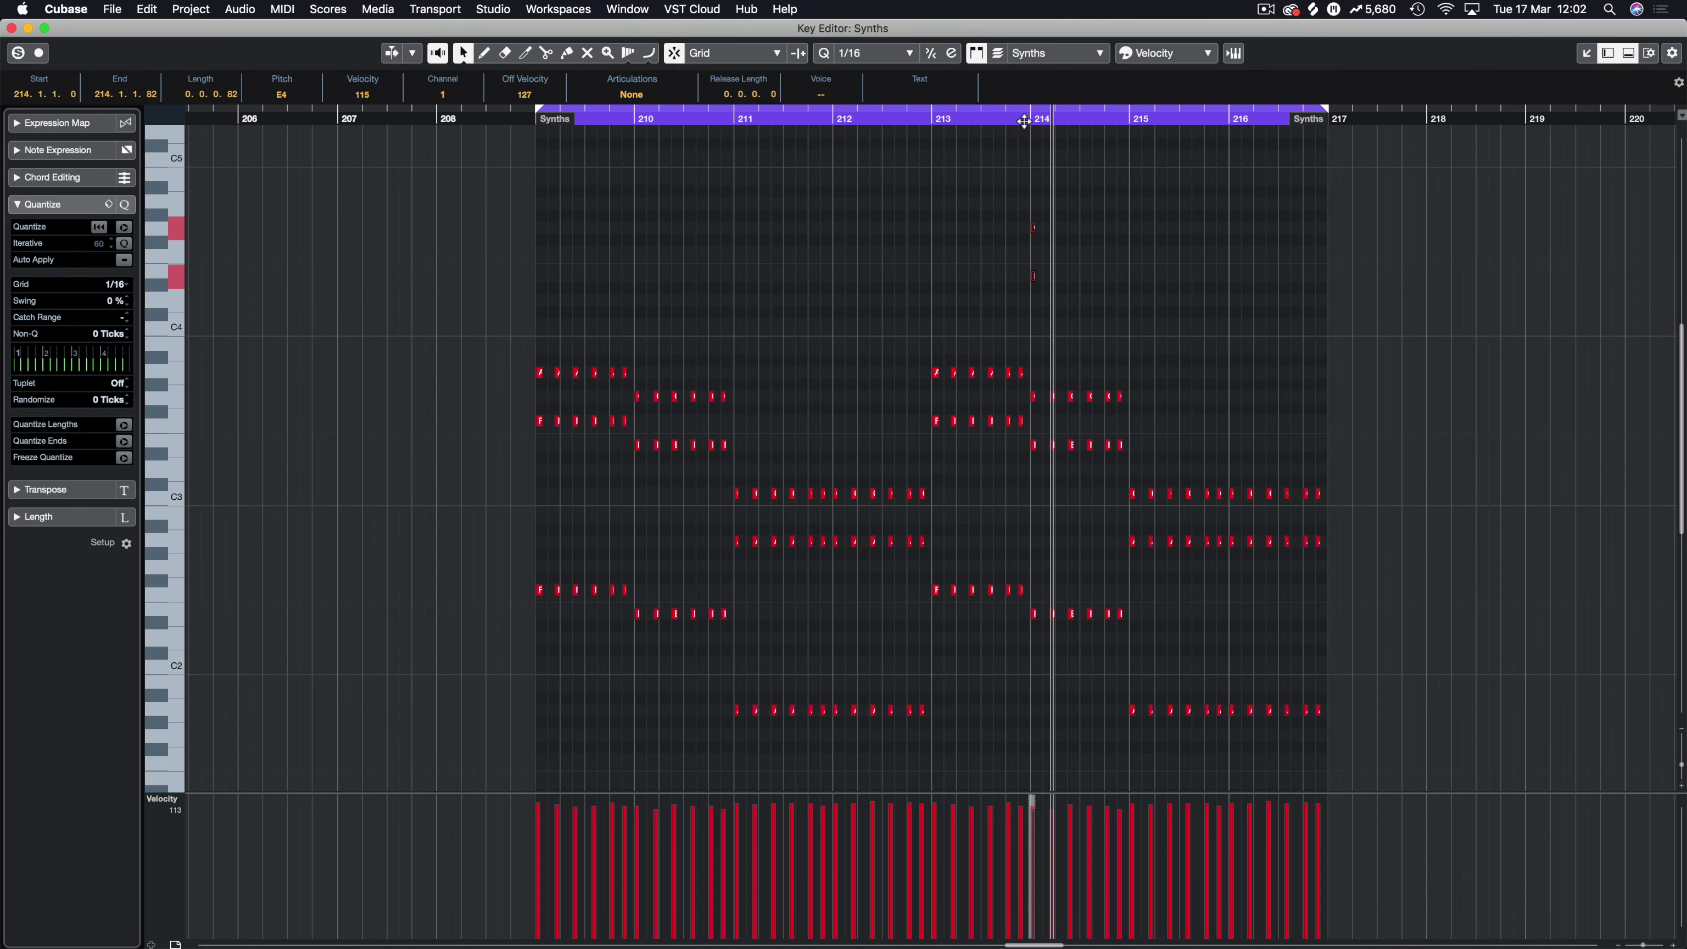
pyautogui.press('space')
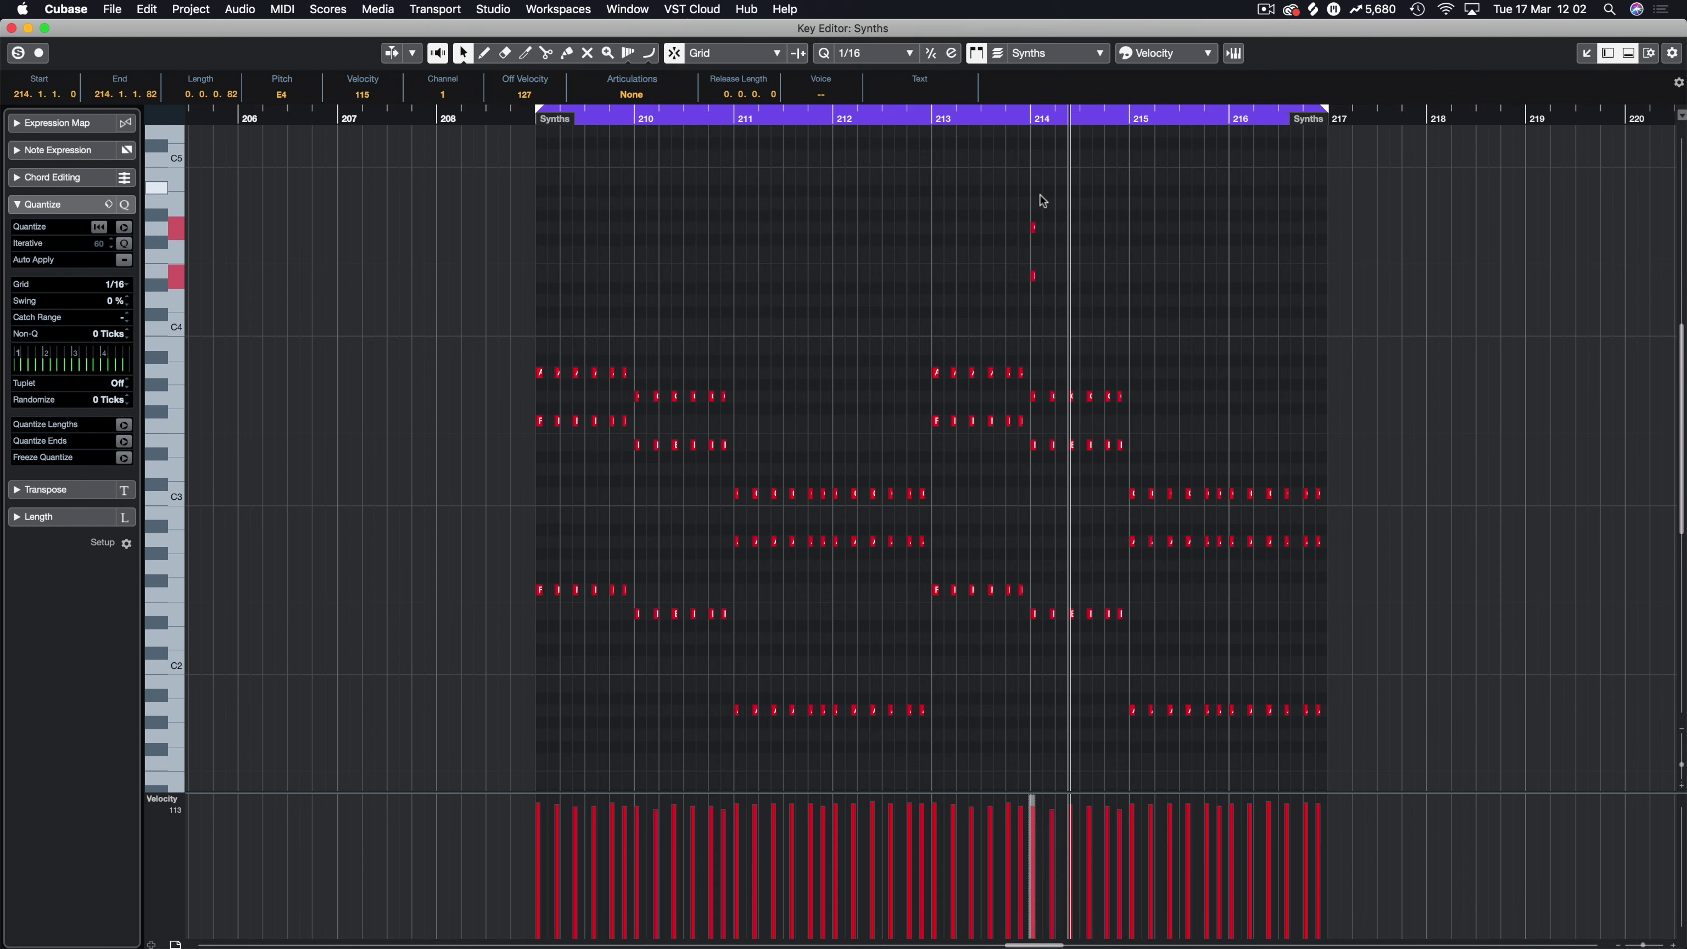
pyautogui.click(1037, 218)
pyautogui.moveTo(1037, 218); pyautogui.dragTo(1037, 180)
pyautogui.click(1056, 258)
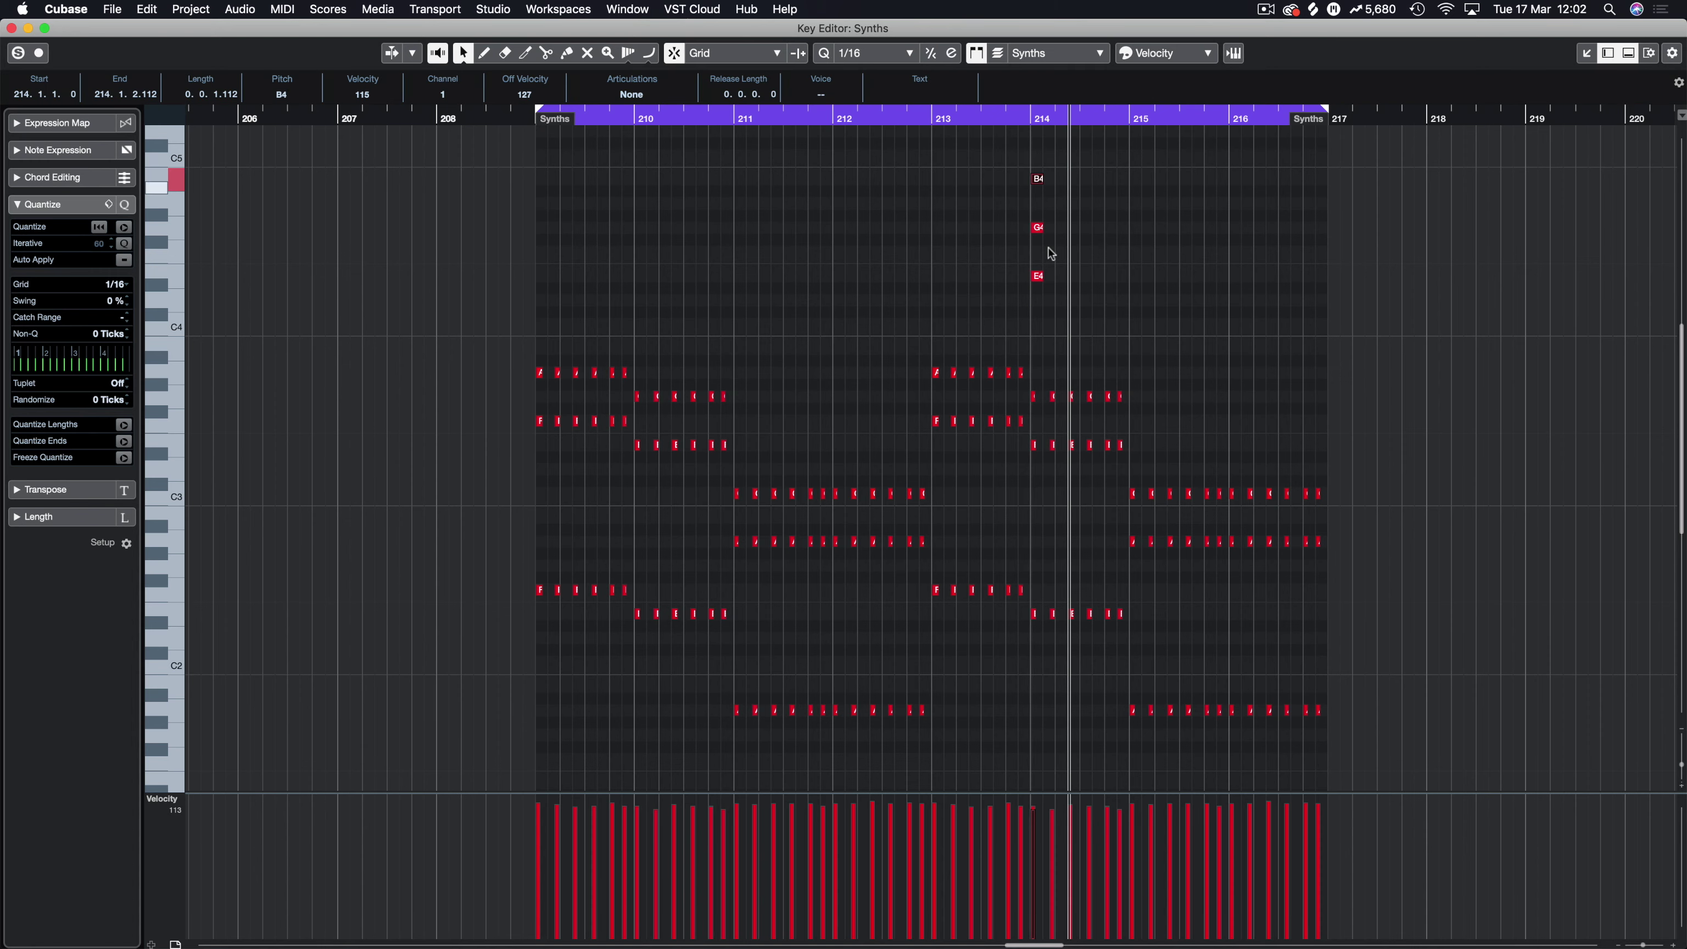
# Step: Delete the E4, G4 and B4 reference notes at the start of bar 214
pyautogui.click(1072, 244)
pyautogui.click(1036, 228)
pyautogui.moveTo(1016, 396); pyautogui.dragTo(1168, 397)
pyautogui.moveTo(1061, 227); pyautogui.dragTo(997, 226)
pyautogui.press('Delete')
pyautogui.moveTo(993, 160); pyautogui.dragTo(1123, 301)
pyautogui.press('Delete')
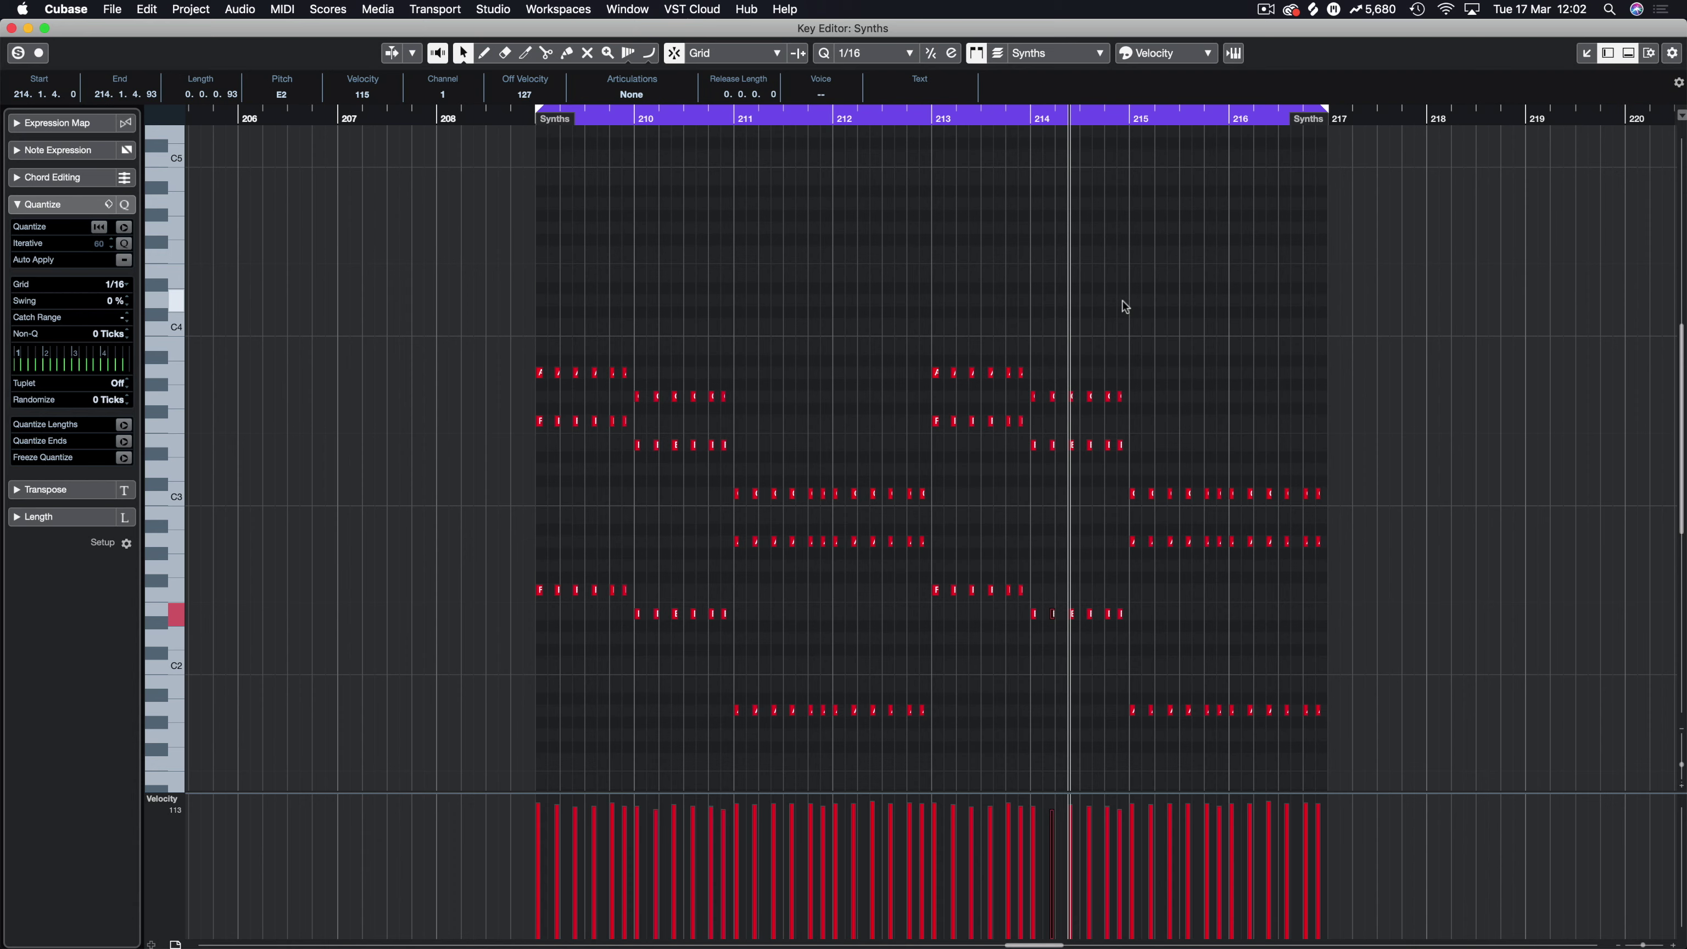
# Step: Transpose the G3 notes in bar 214 up four semitones to B3 and play the part
pyautogui.moveTo(1127, 393); pyautogui.dragTo(993, 397)
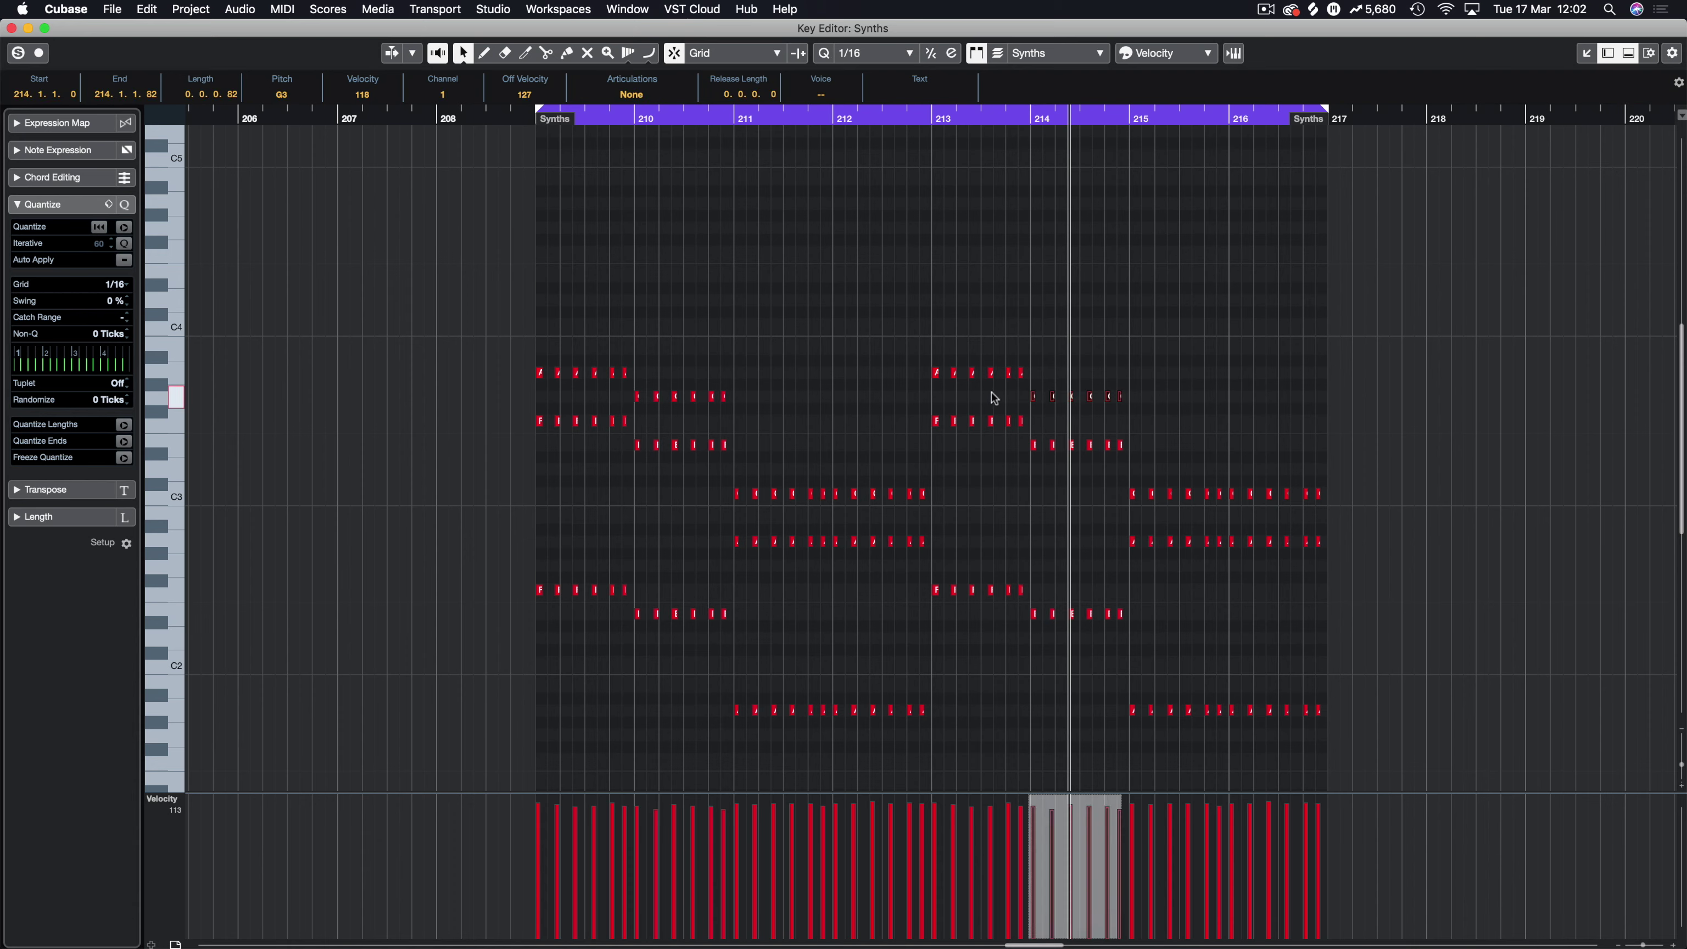
pyautogui.press('Up')
pyautogui.press('Up')
pyautogui.press('Up')
pyautogui.press('Up')
pyautogui.press('space')
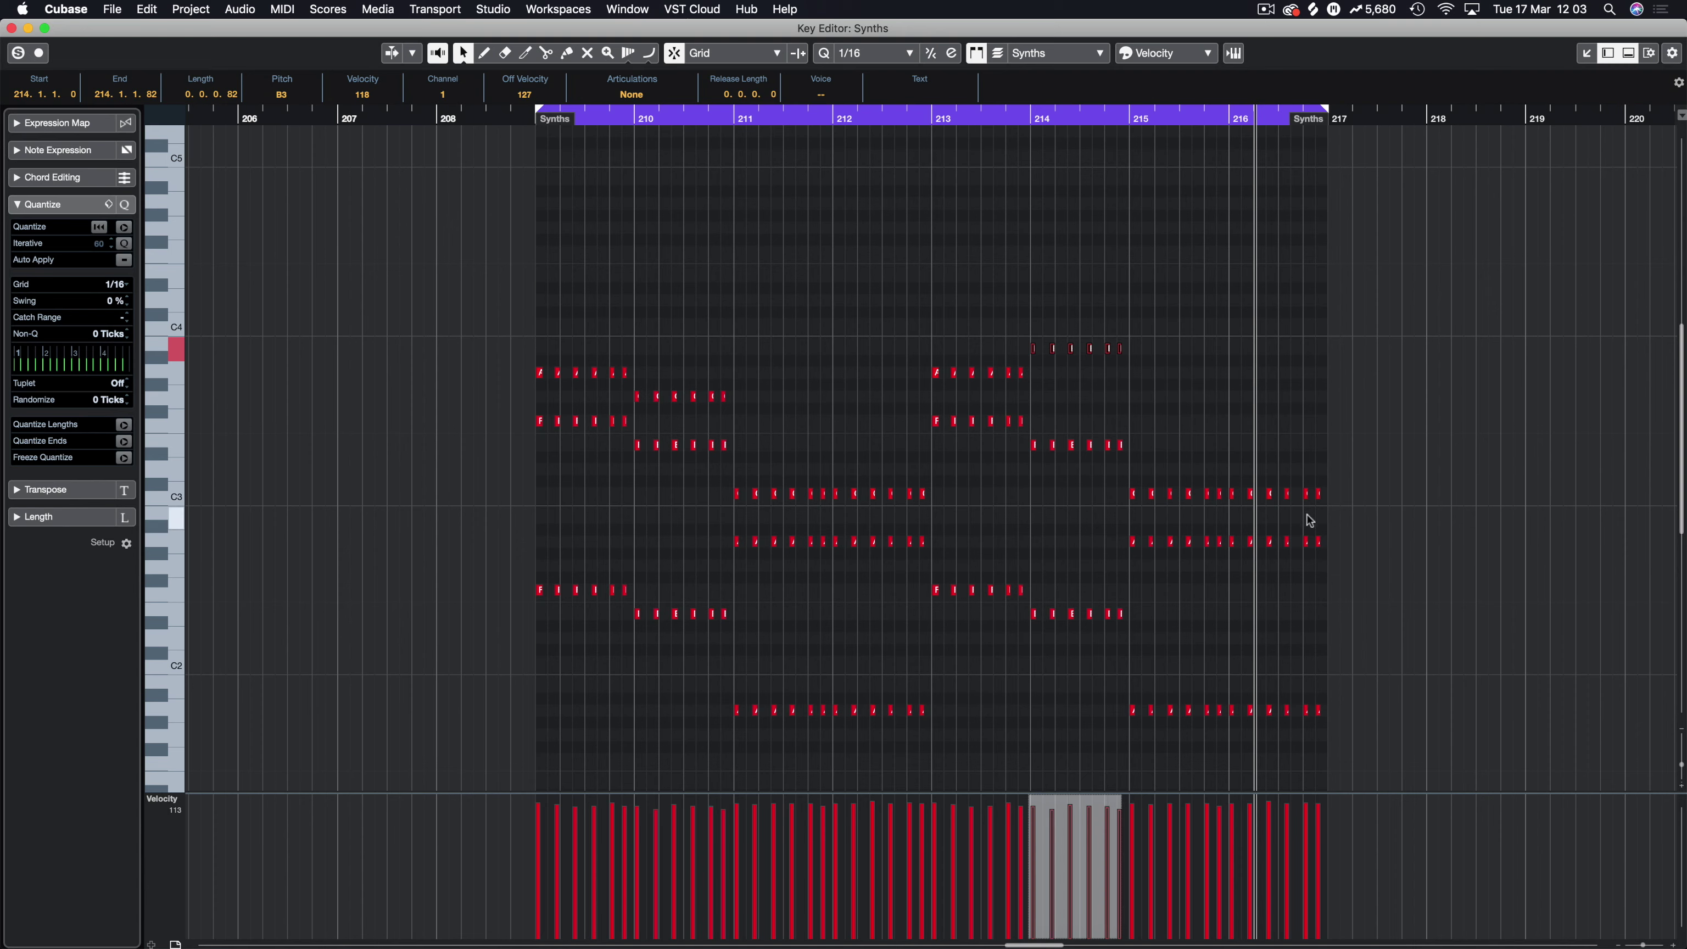
# Step: Audition the A2 and C3 notes at bar 215 and transpose the A2 notes in bar 216 up one octave to A3
pyautogui.click(1133, 541)
pyautogui.click(1133, 493)
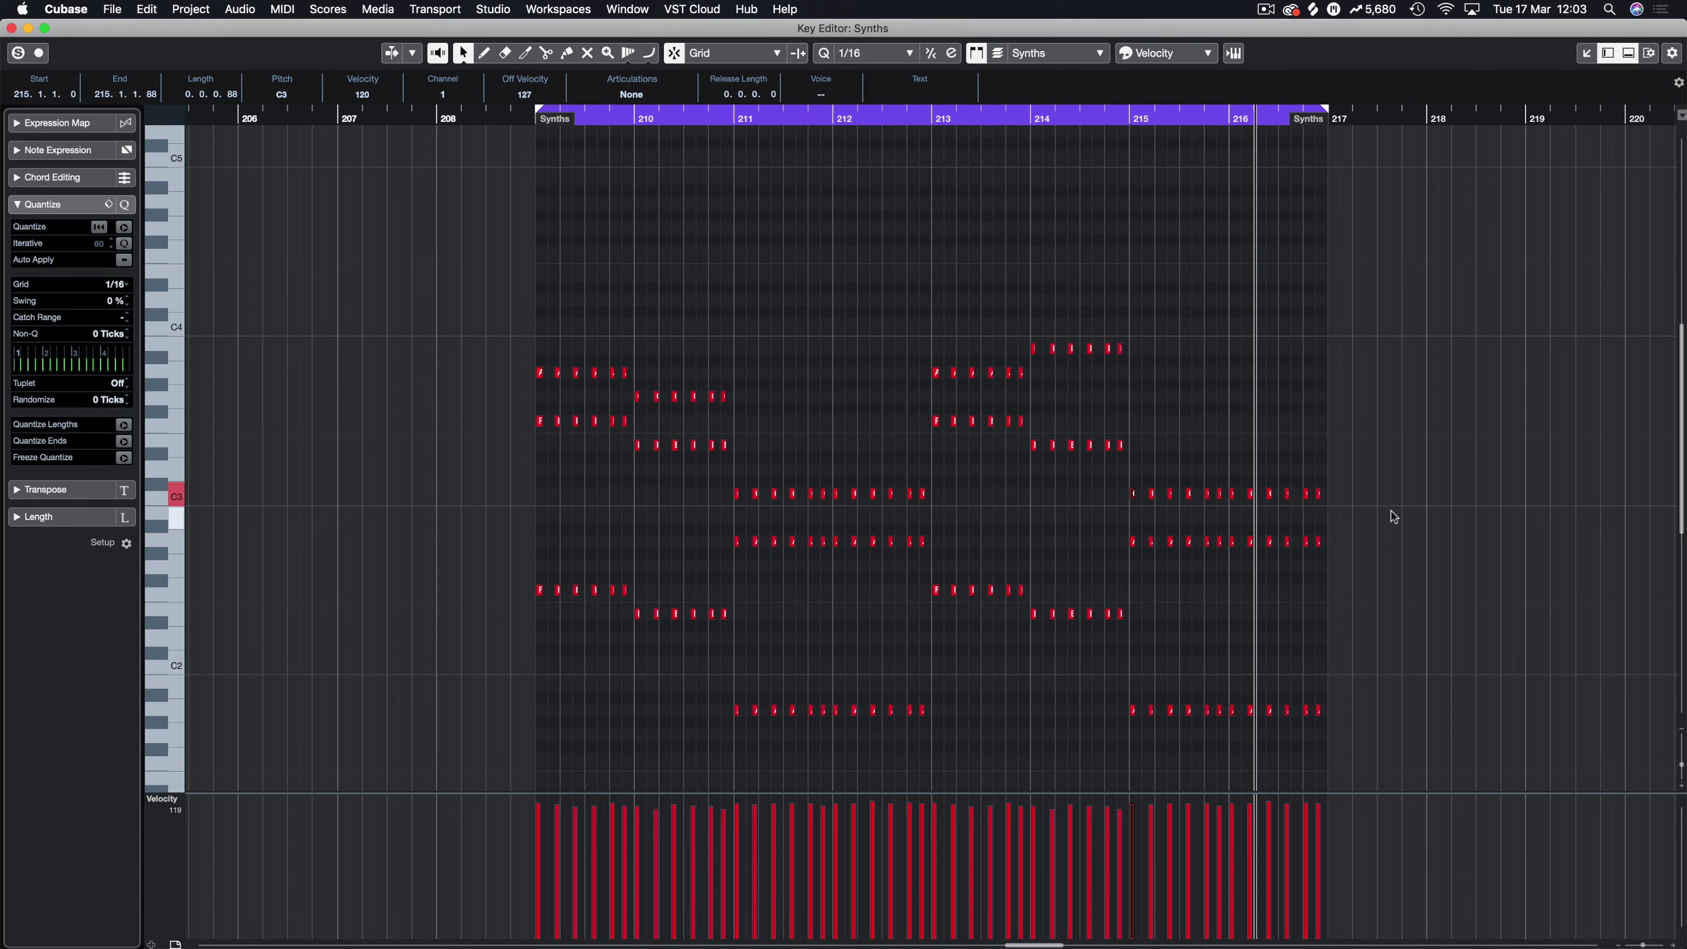
pyautogui.moveTo(1388, 514); pyautogui.dragTo(1005, 551)
pyautogui.moveTo(1386, 535); pyautogui.dragTo(1233, 550)
pyautogui.hotkey('shift', 'Up')
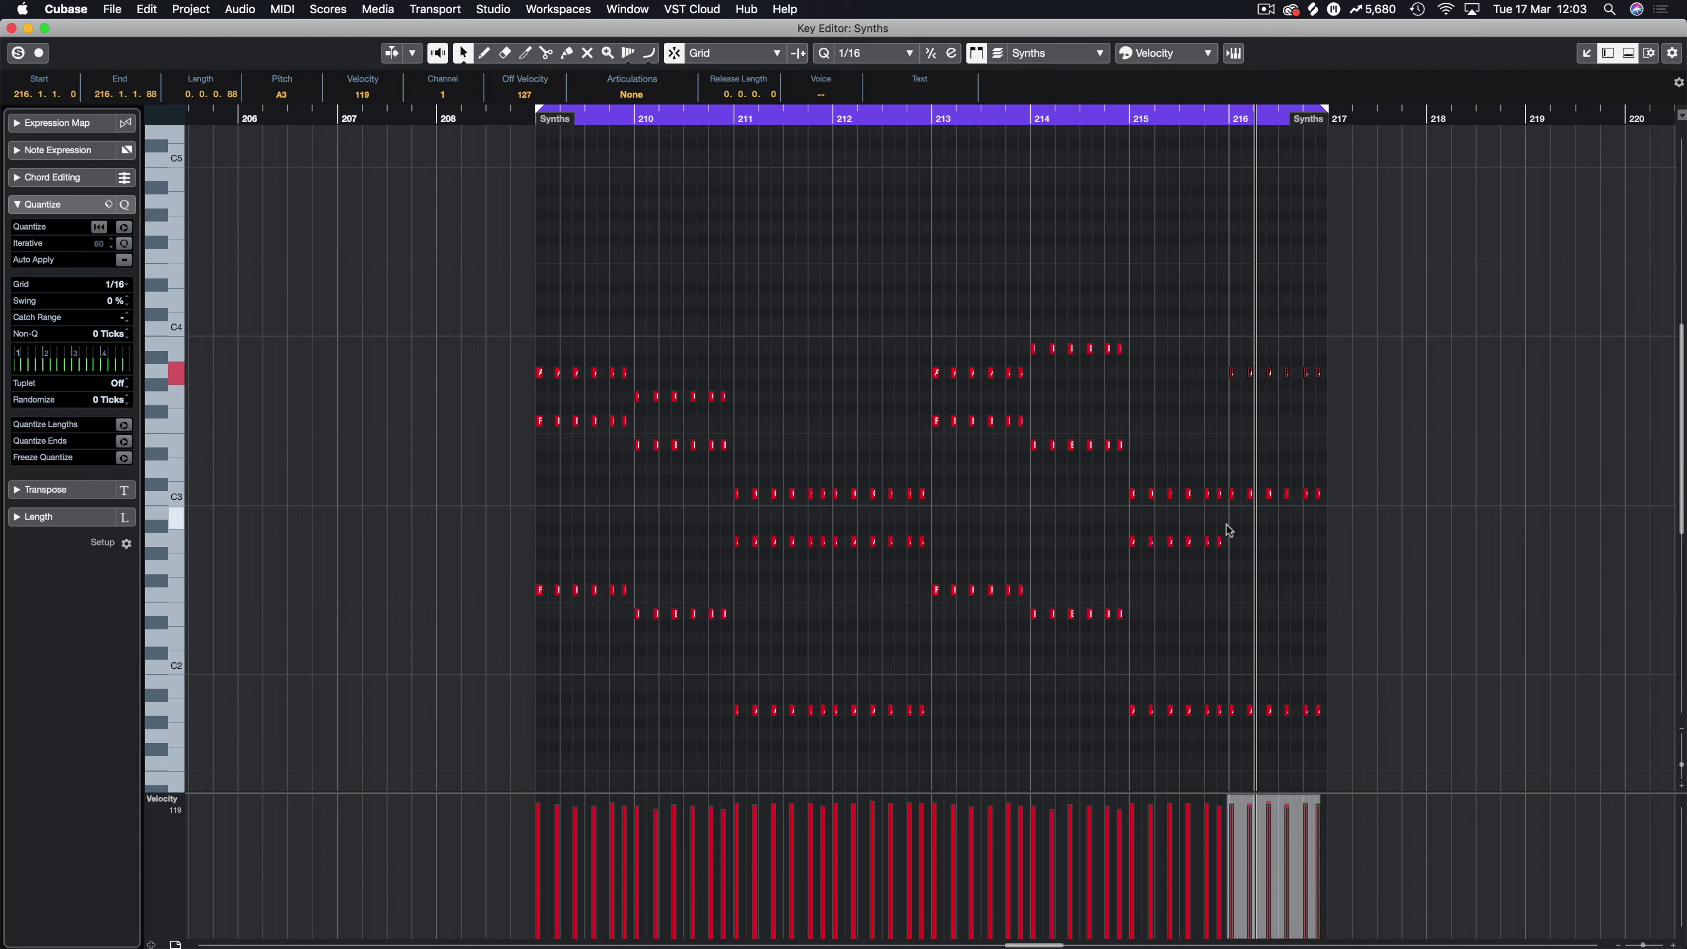
# Step: Transpose the A1 bass notes in bar 216 up three semitones to C2
pyautogui.moveTo(1369, 673); pyautogui.dragTo(1230, 728)
pyautogui.press('Up')
pyautogui.press('Up')
pyautogui.press('Up')
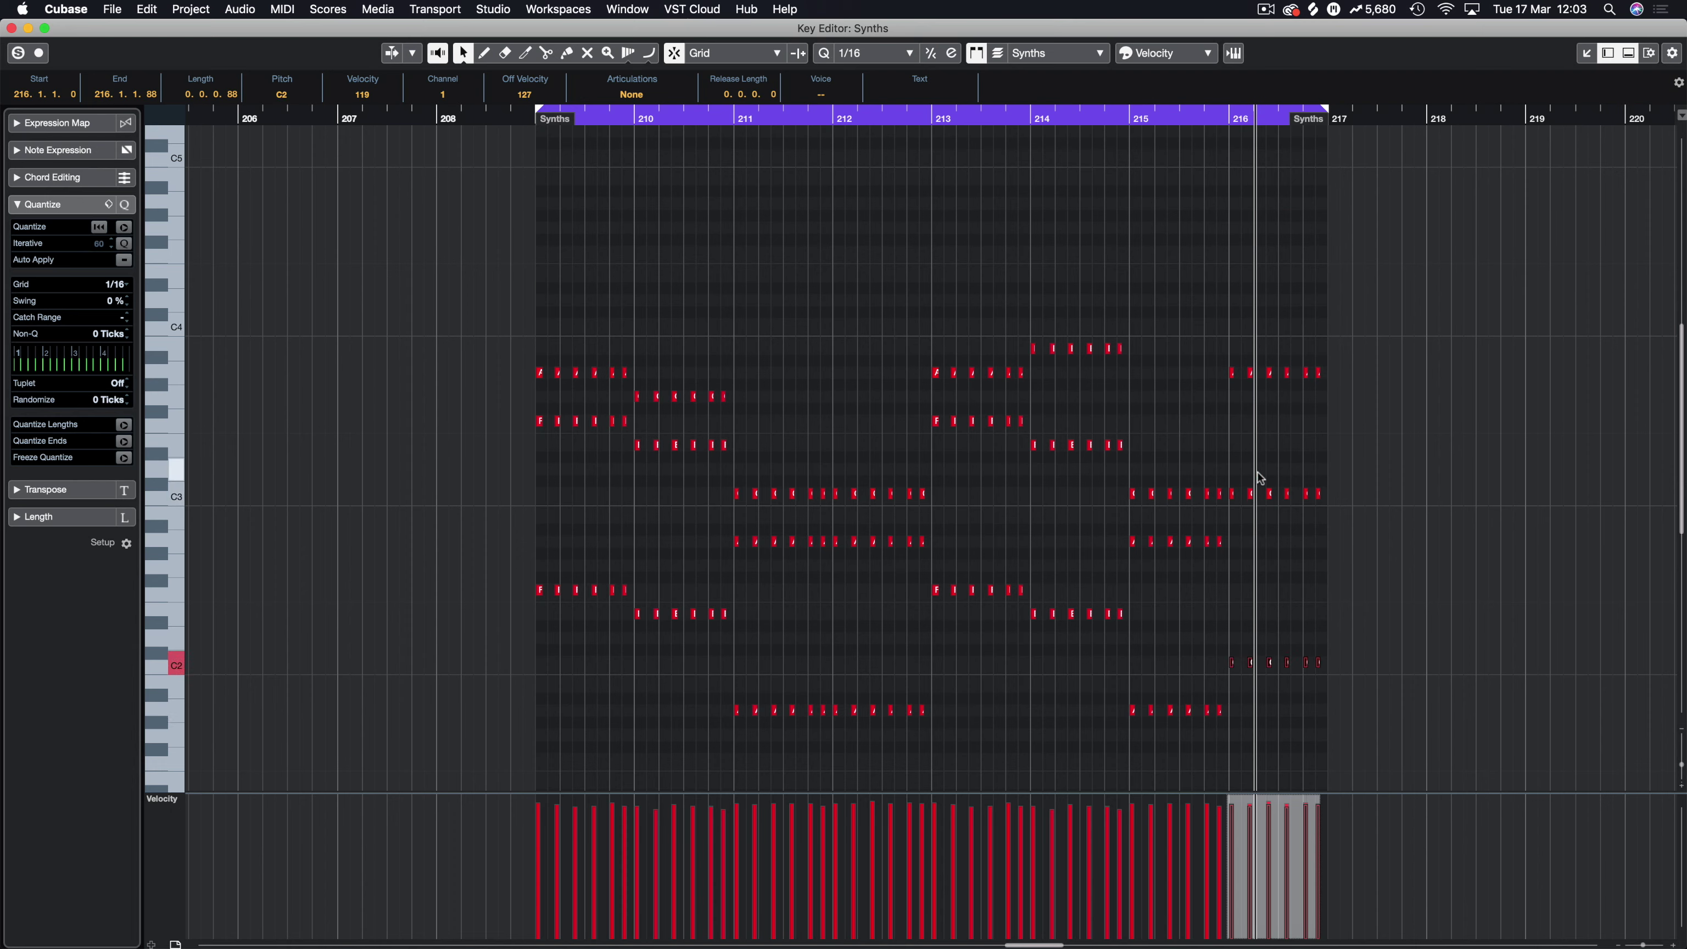
# Step: Play the part from bar 209, and transpose the first two C2 bass notes in bar 216 down three semitones to A1
pyautogui.press('KP_1')
pyautogui.press('space')
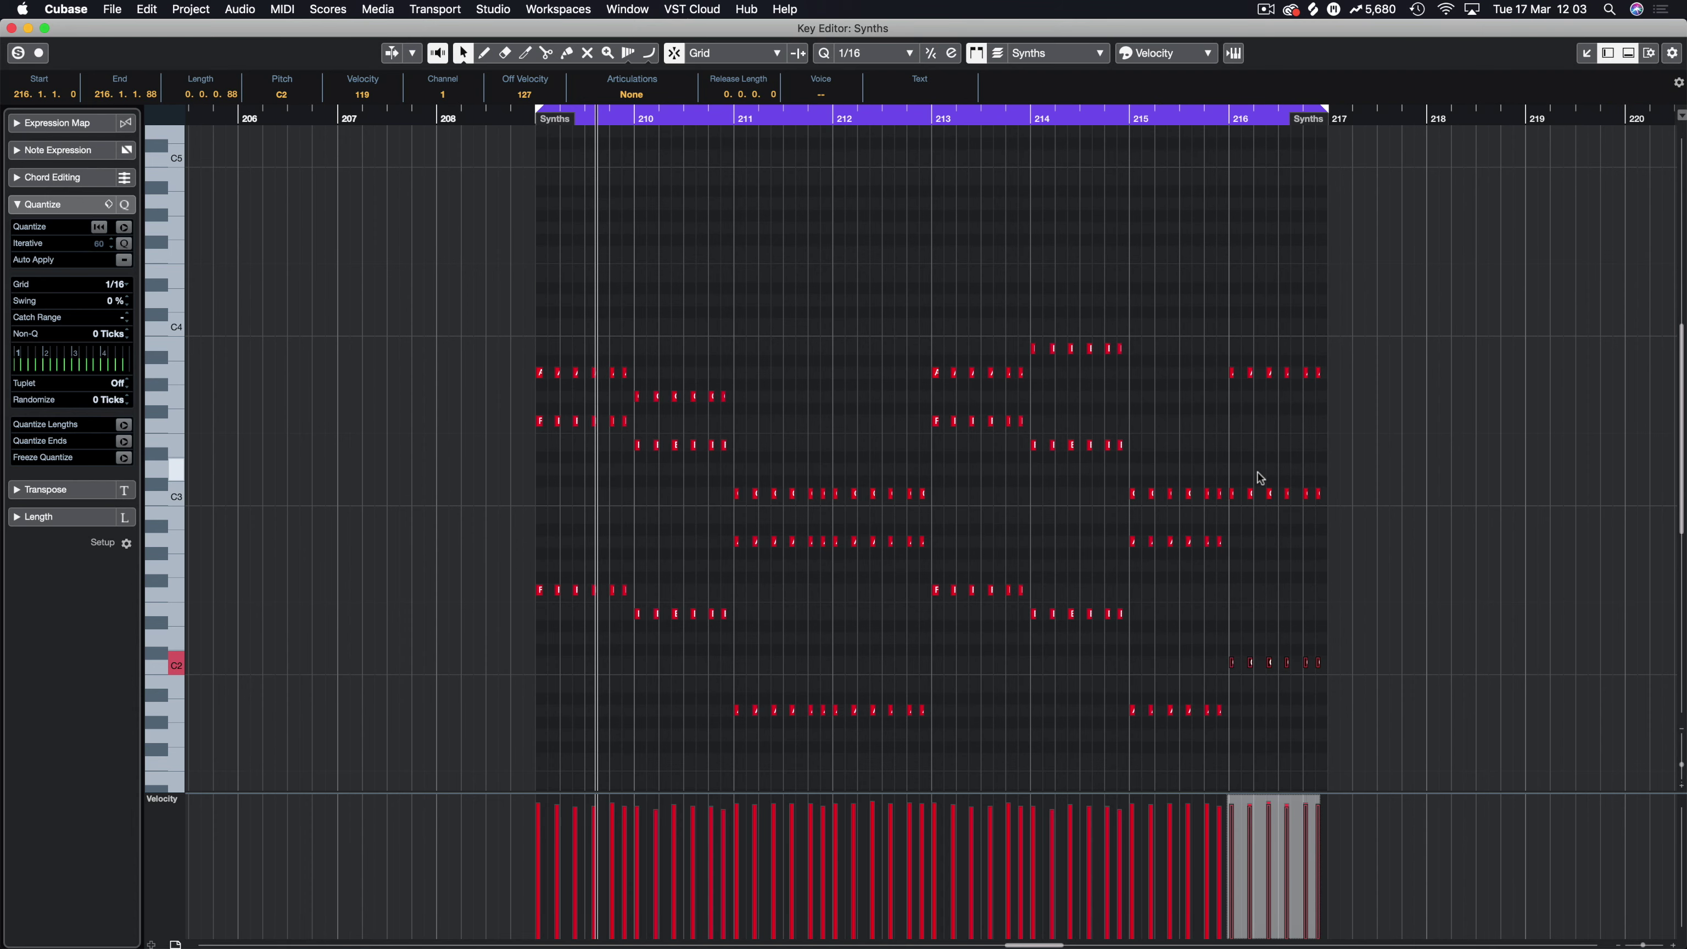
pyautogui.moveTo(1202, 646); pyautogui.dragTo(1258, 673)
pyautogui.press('Down')
pyautogui.press('Down')
pyautogui.press('Down')
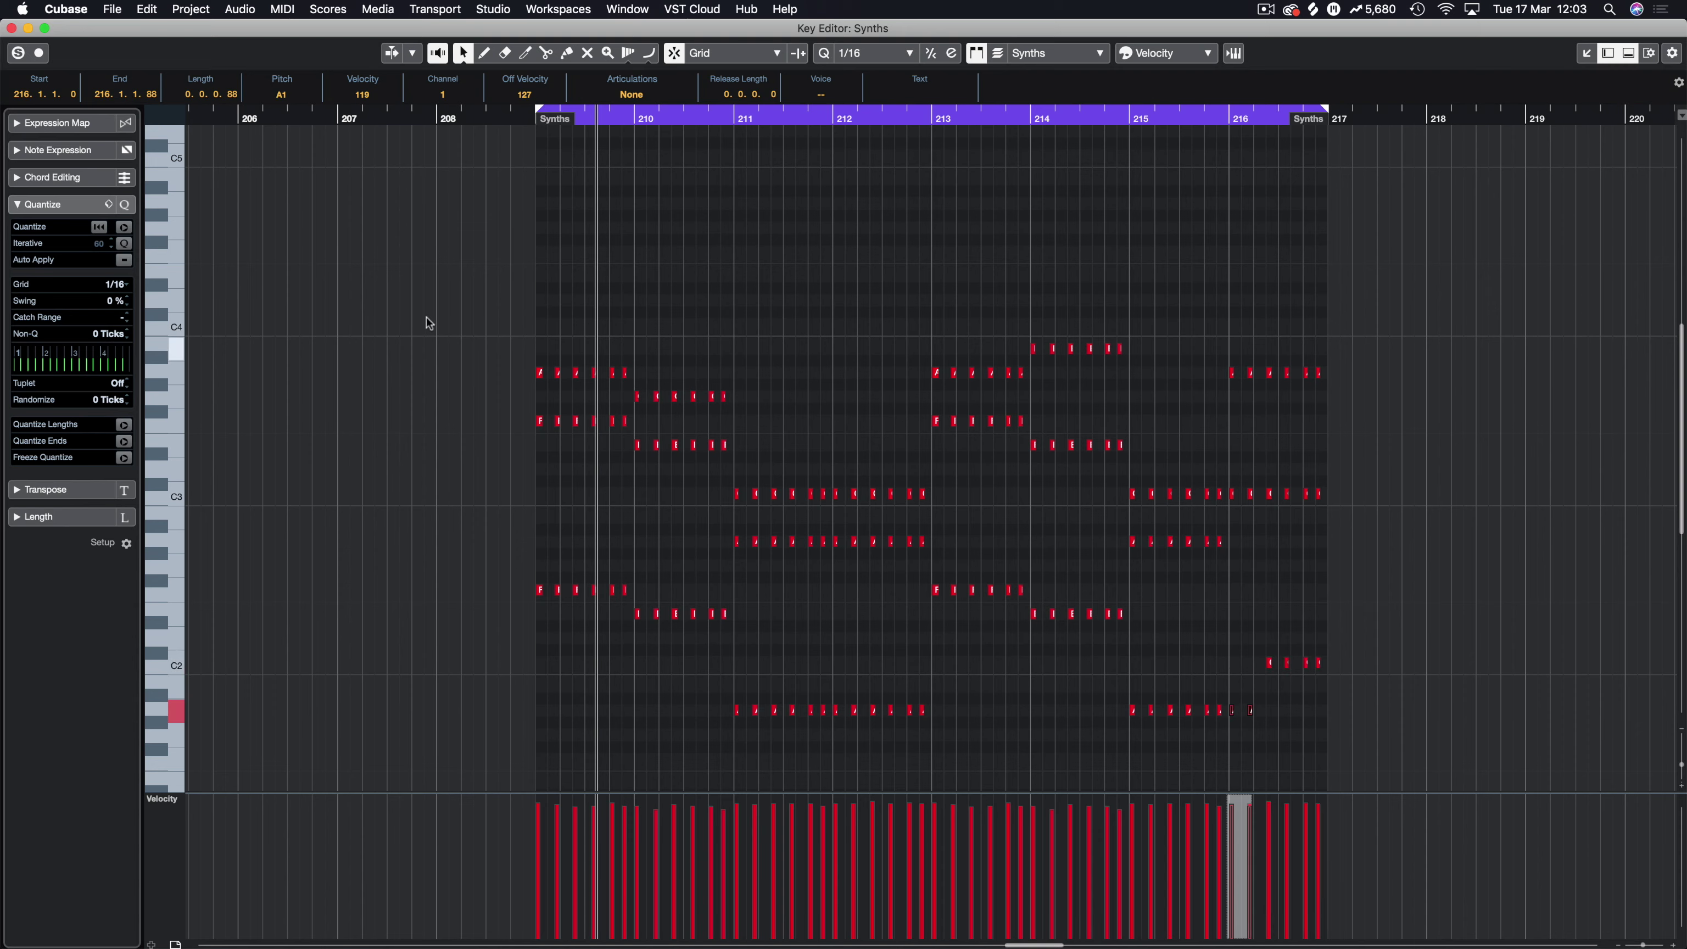
# Step: Transpose the first two C3 notes in bar 216 down three semitones to A2
pyautogui.moveTo(1222, 482); pyautogui.dragTo(1256, 502)
pyautogui.press('Down')
pyautogui.press('Down')
pyautogui.press('Down')
# Step: Transpose the first two A3 notes in bar 216 down nine semitones to C3
pyautogui.moveTo(1220, 366); pyautogui.dragTo(1261, 389)
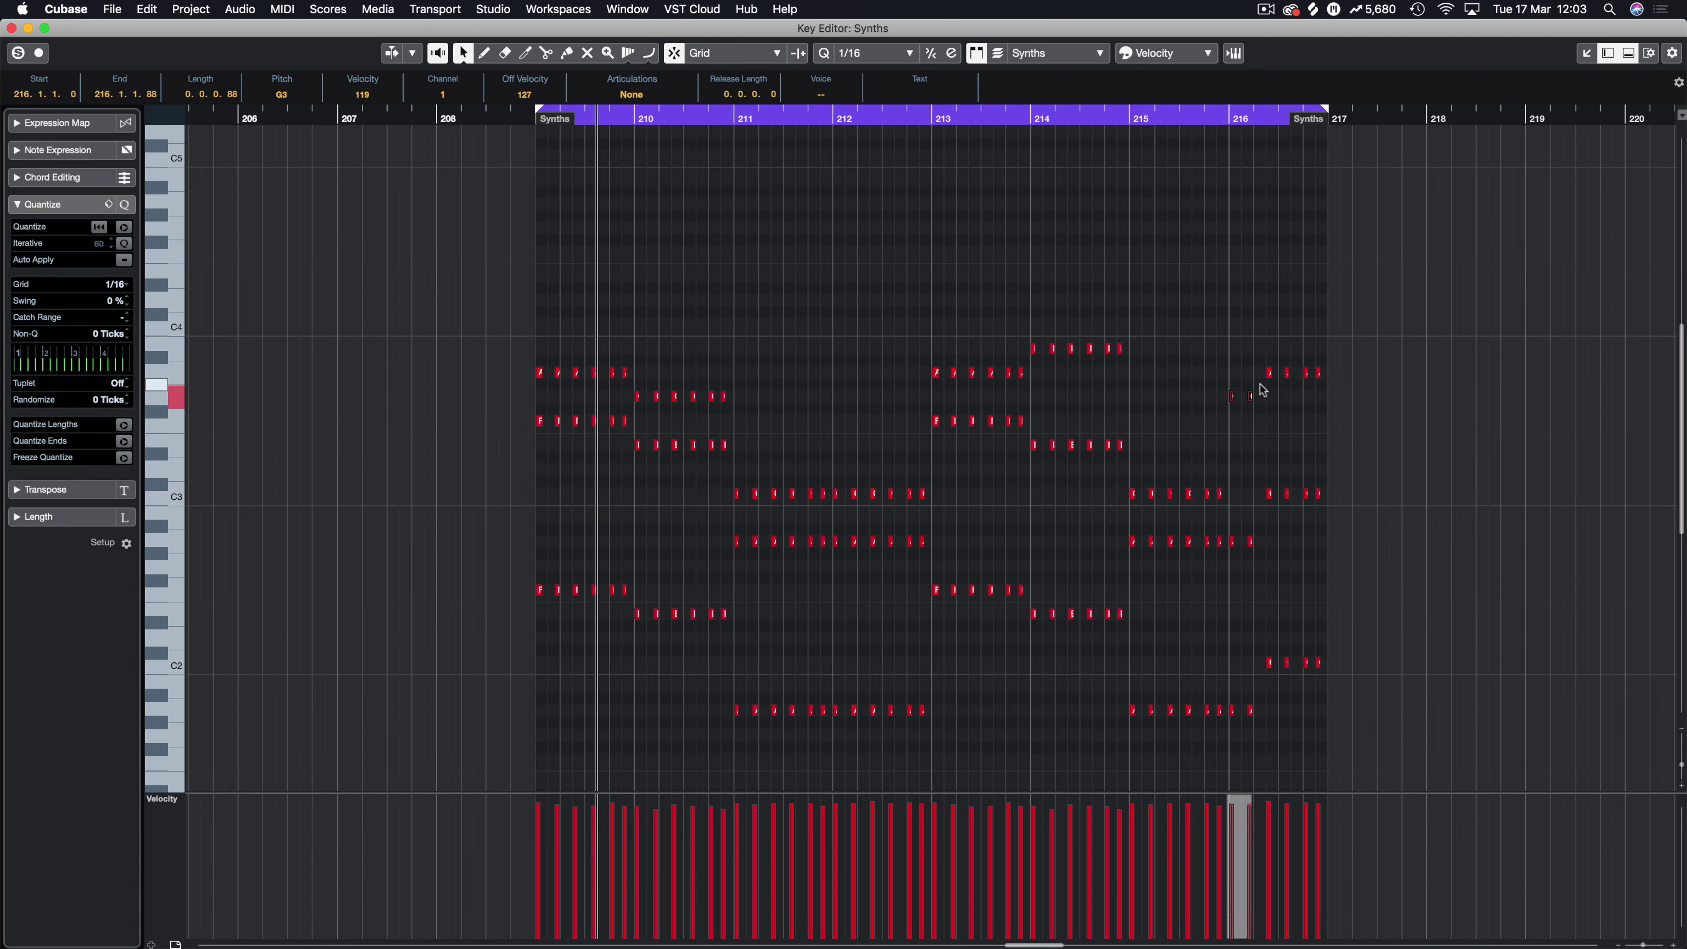
pyautogui.press('Down')
pyautogui.press('Down')
pyautogui.press('Down')
pyautogui.press('Up')
pyautogui.press('Down')
pyautogui.press('Down')
pyautogui.press('Down')
pyautogui.press('Down')
pyautogui.press('Down')
pyautogui.press('Down')
pyautogui.press('Down')
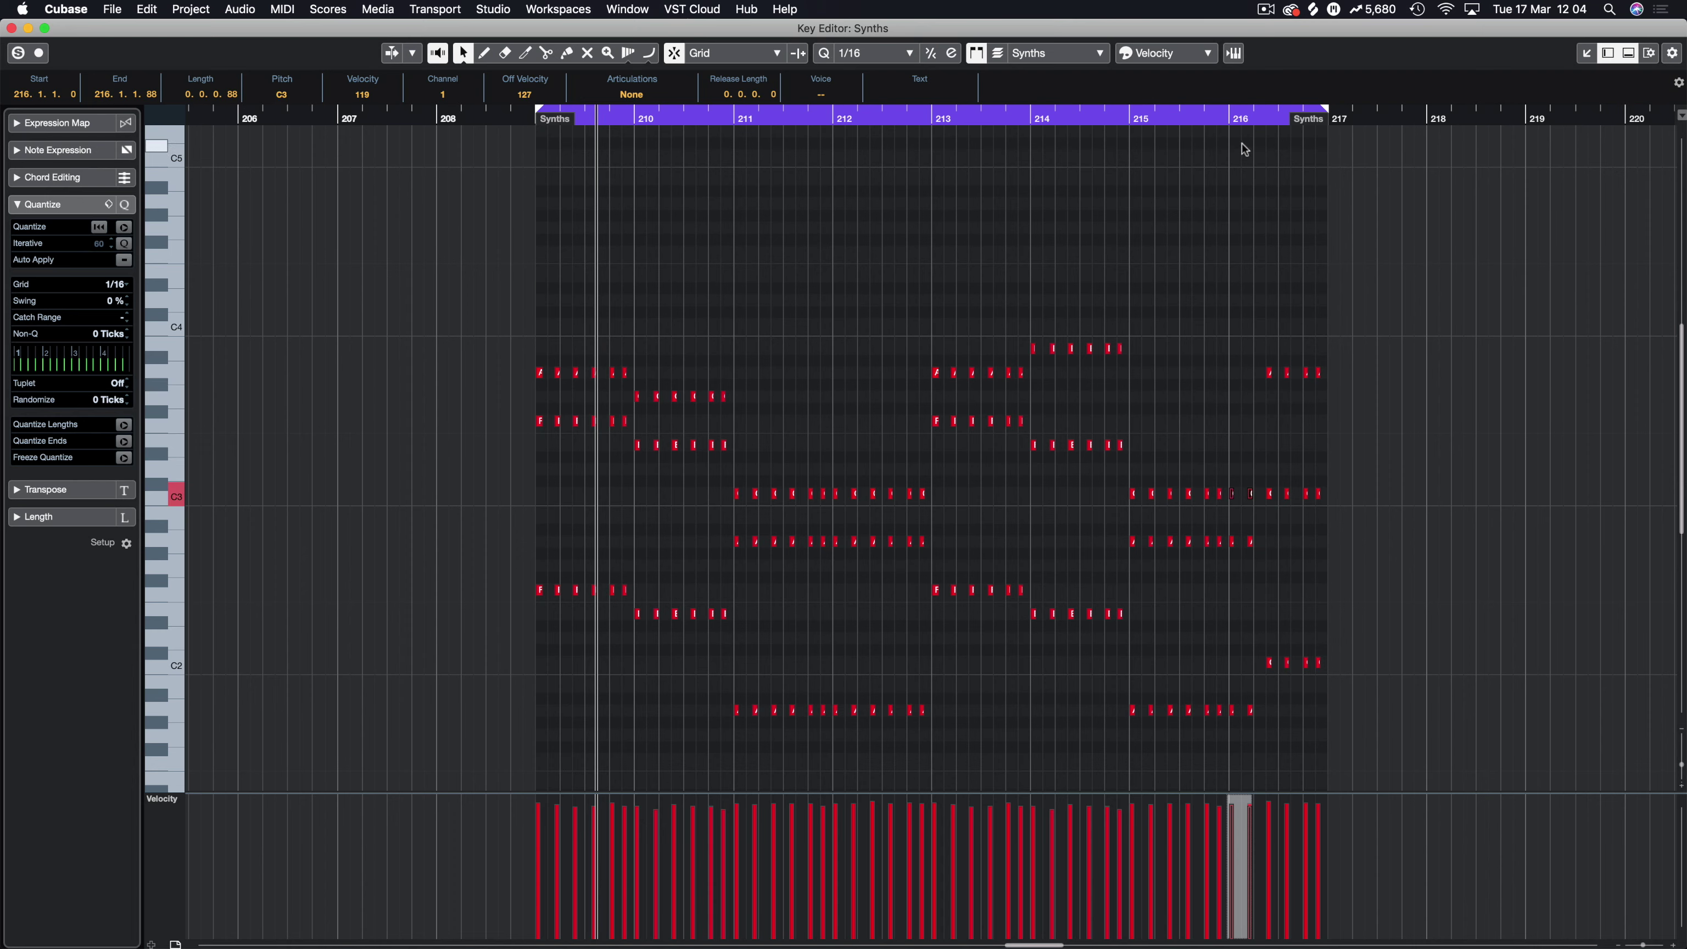
# Step: Play the end of the progression around bar 216 and return to the start of the part
pyautogui.click(1254, 119)
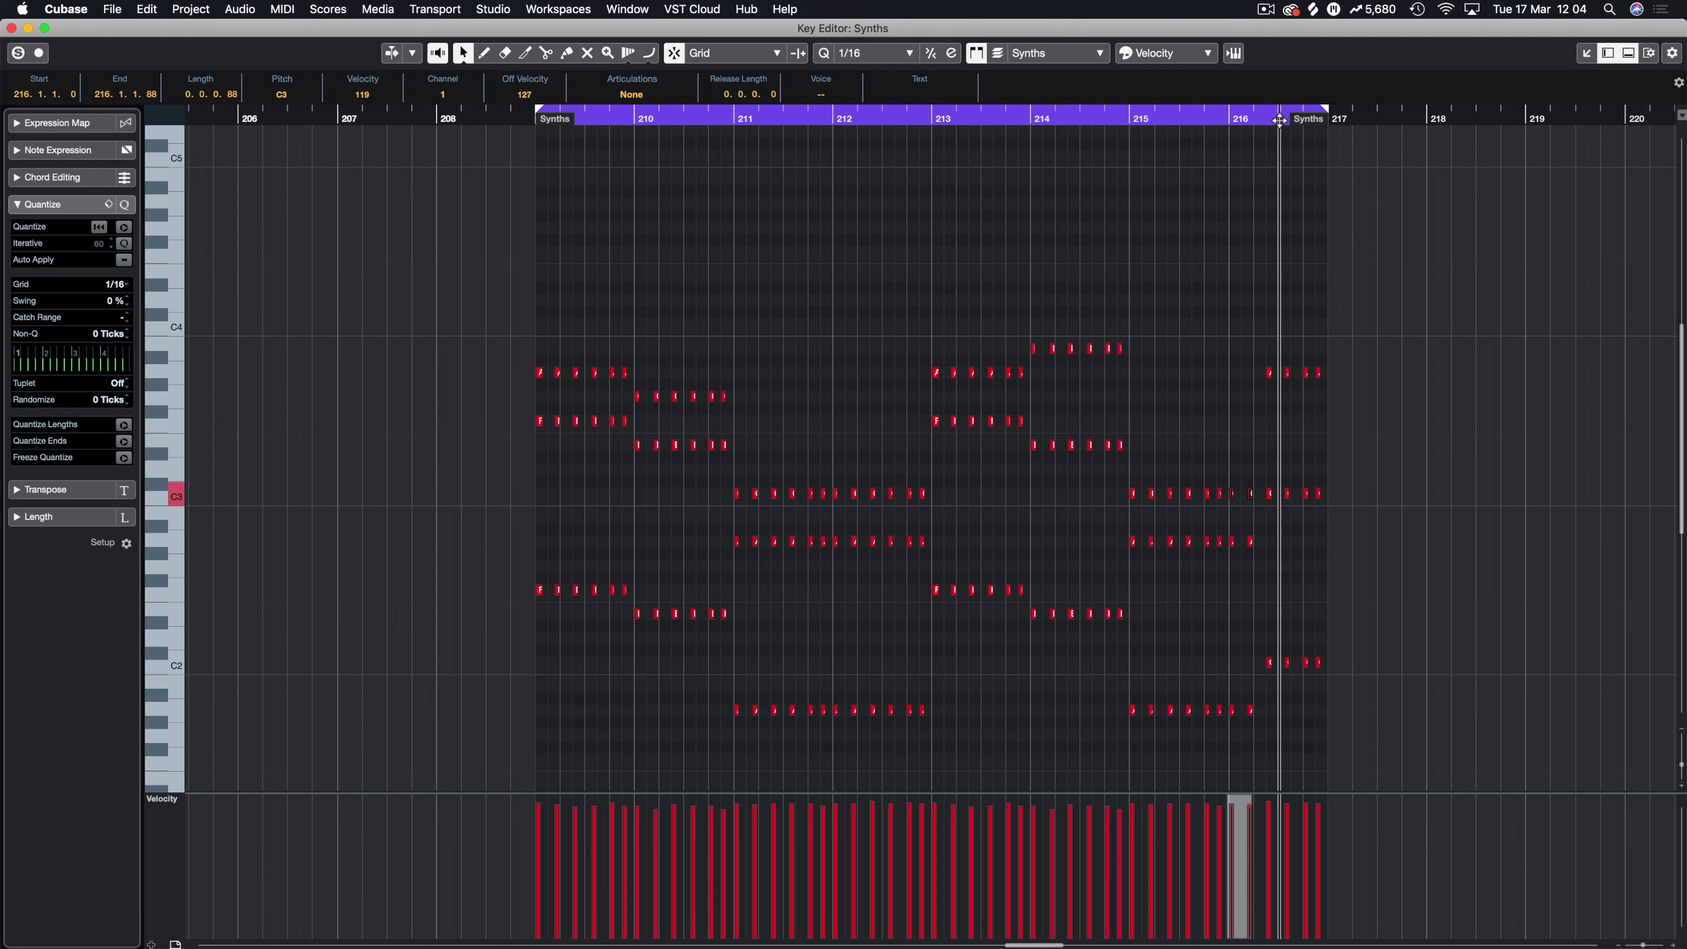
pyautogui.click(1213, 118)
pyautogui.press('space')
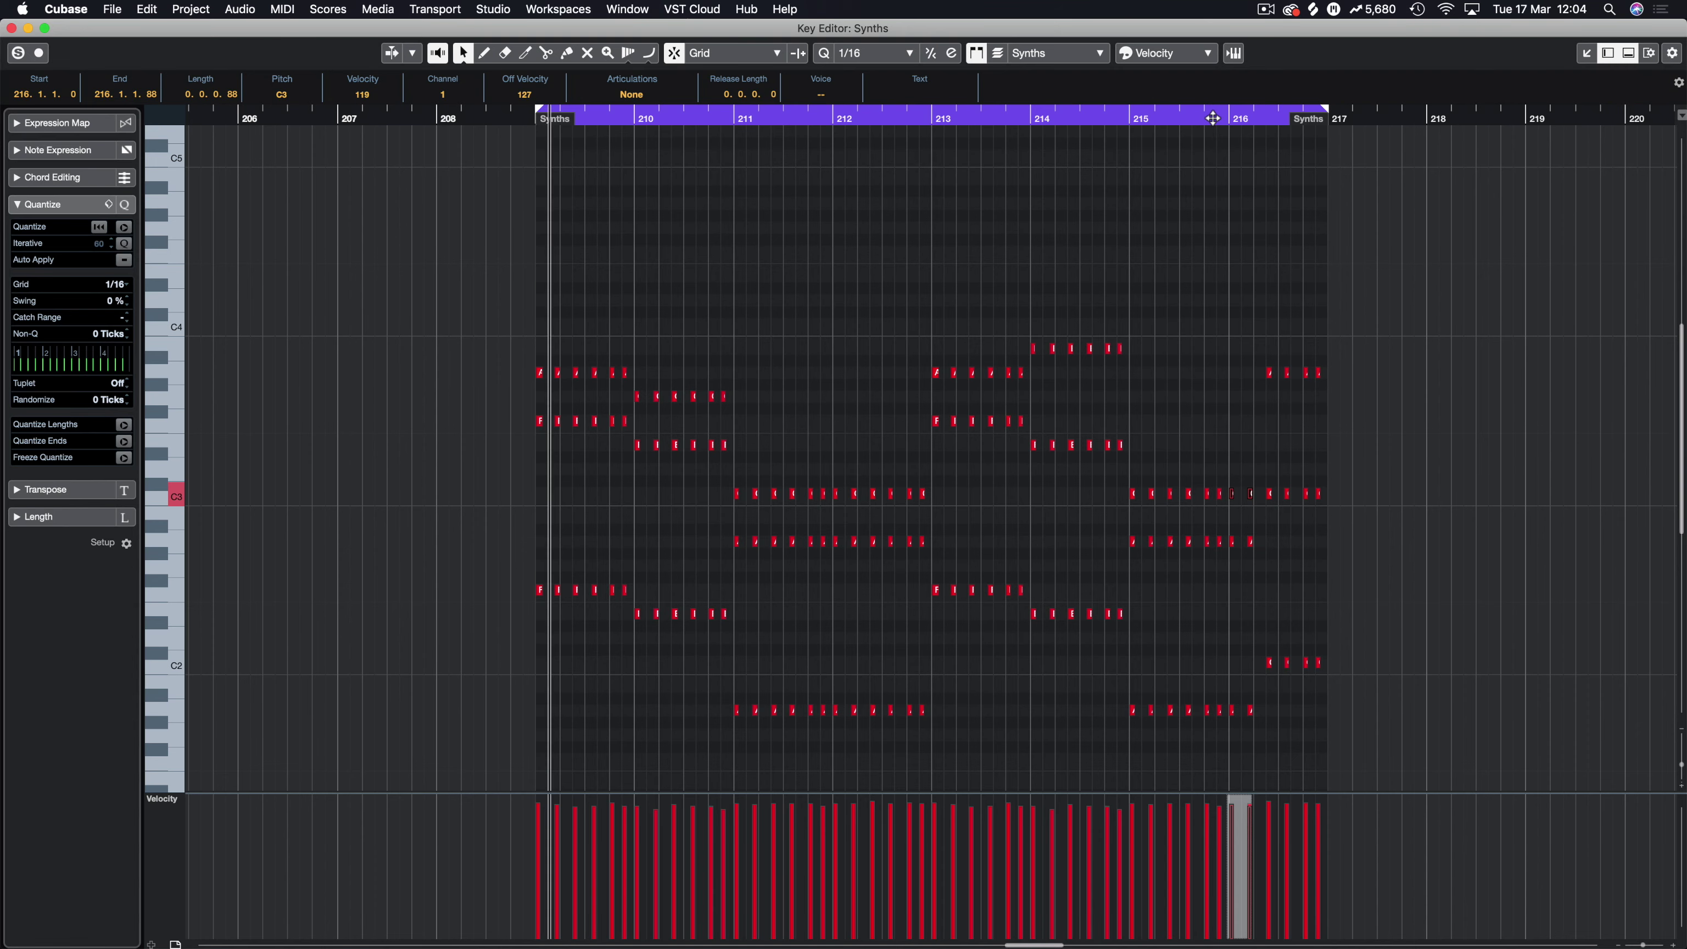
pyautogui.press('space')
pyautogui.press('KP_1')
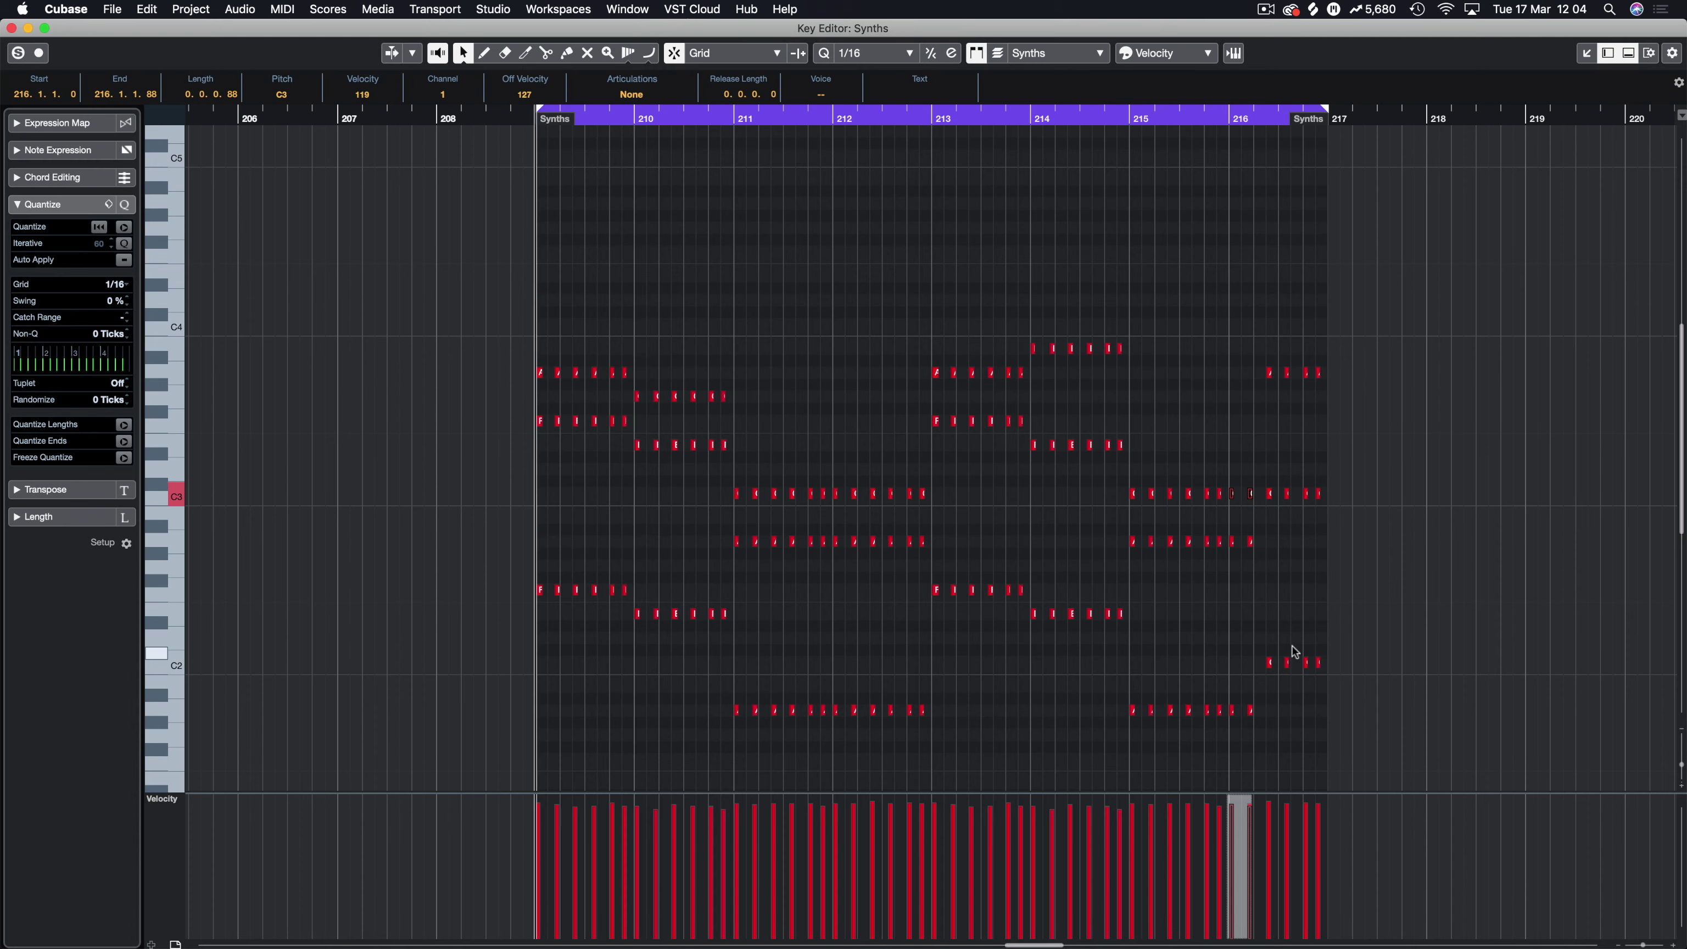
# Step: Examine the last C2, C3 and A3 notes in bar 216 that form the closing chord
pyautogui.moveTo(1252, 653); pyautogui.dragTo(1373, 683)
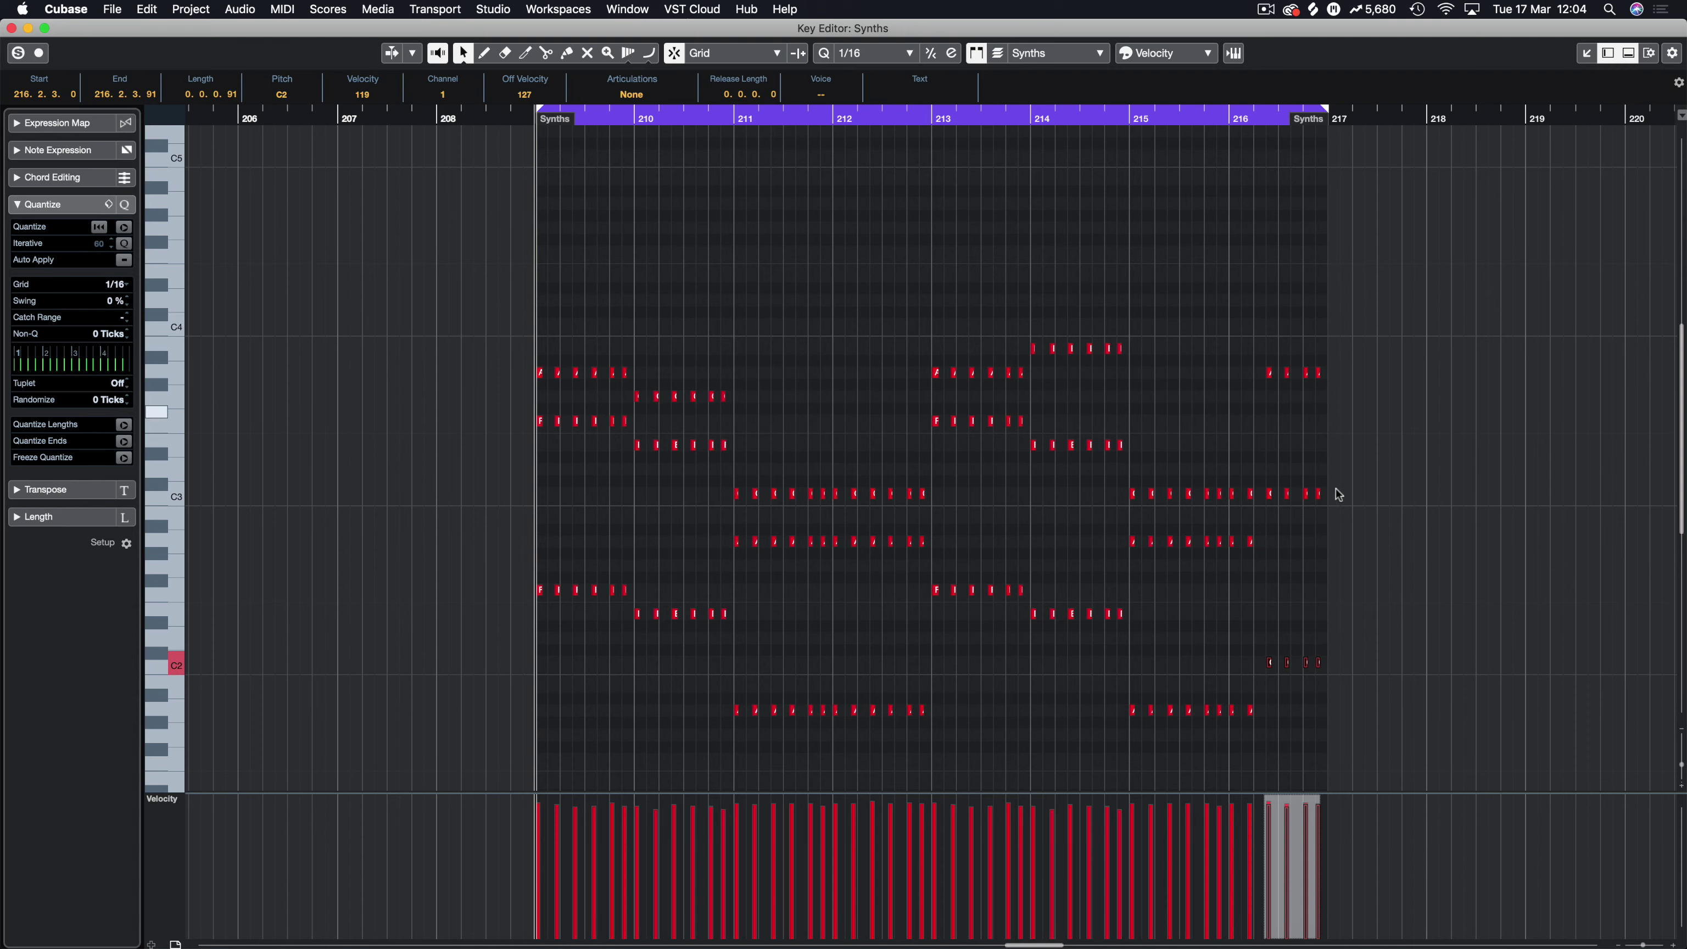
pyautogui.click(1297, 493)
pyautogui.moveTo(1227, 344); pyautogui.dragTo(1368, 386)
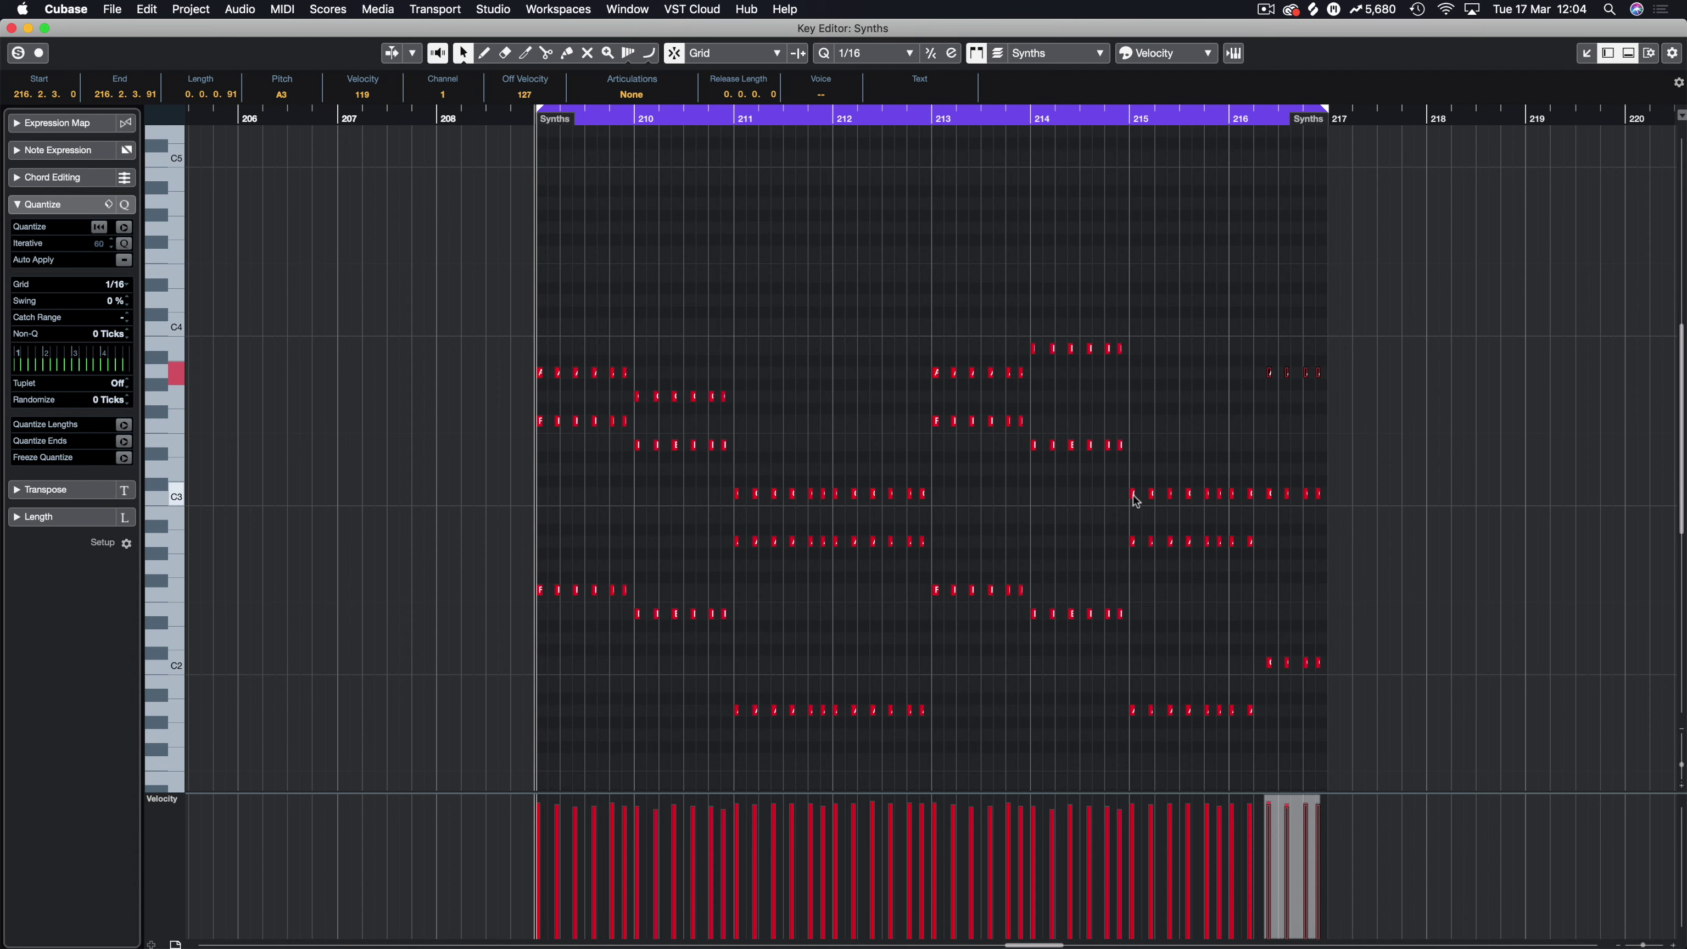
# Step: Try revoicing the first chord of bar 215 with E3 and A3 notes, and undo the trial edits
pyautogui.moveTo(1133, 494); pyautogui.dragTo(1138, 452)
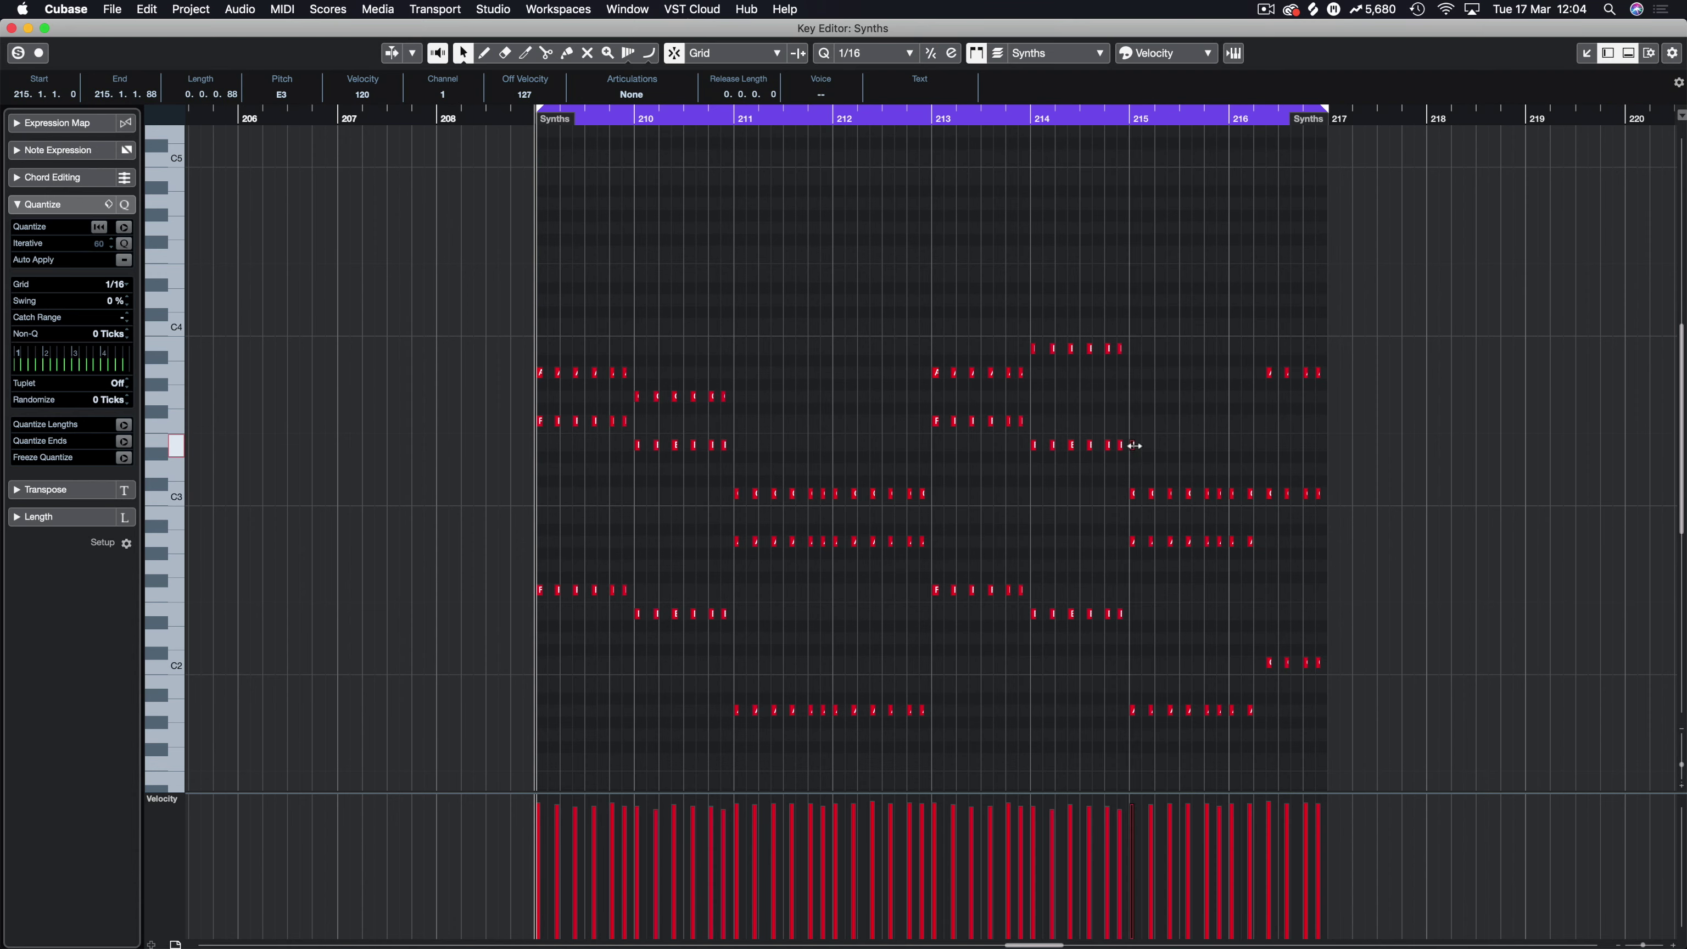
pyautogui.moveTo(1123, 530); pyautogui.dragTo(1137, 551)
pyautogui.hotkey('shift', 'Up')
pyautogui.moveTo(1125, 479); pyautogui.dragTo(1138, 500)
pyautogui.click(1209, 393)
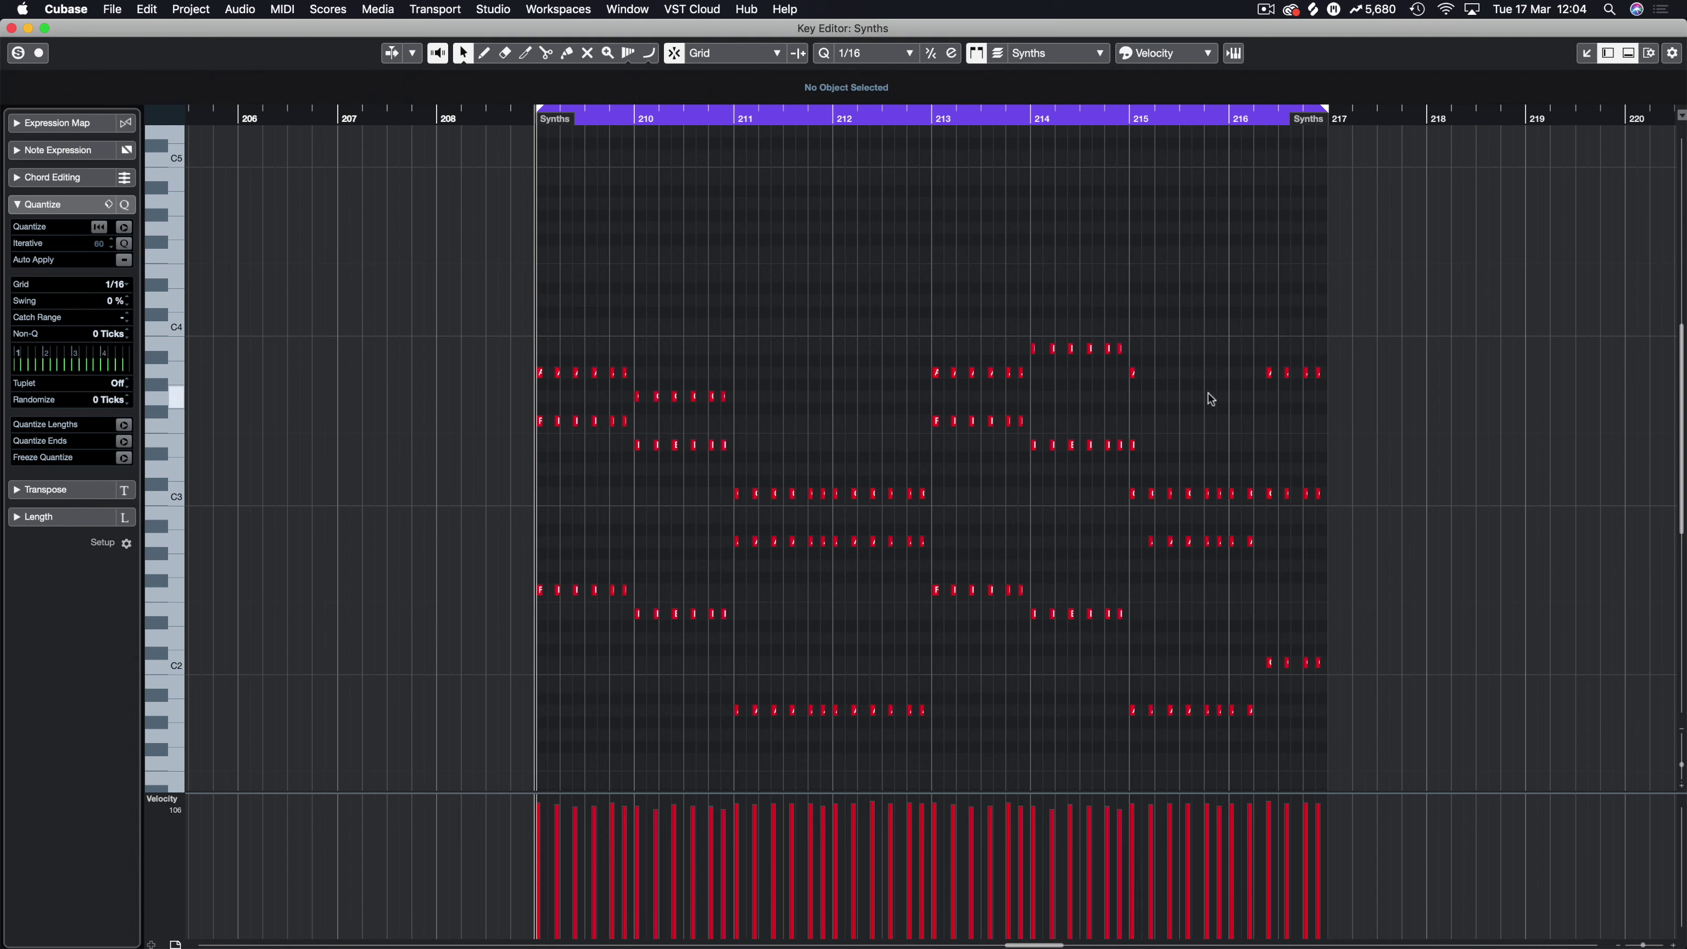
pyautogui.moveTo(1138, 344); pyautogui.dragTo(1132, 395)
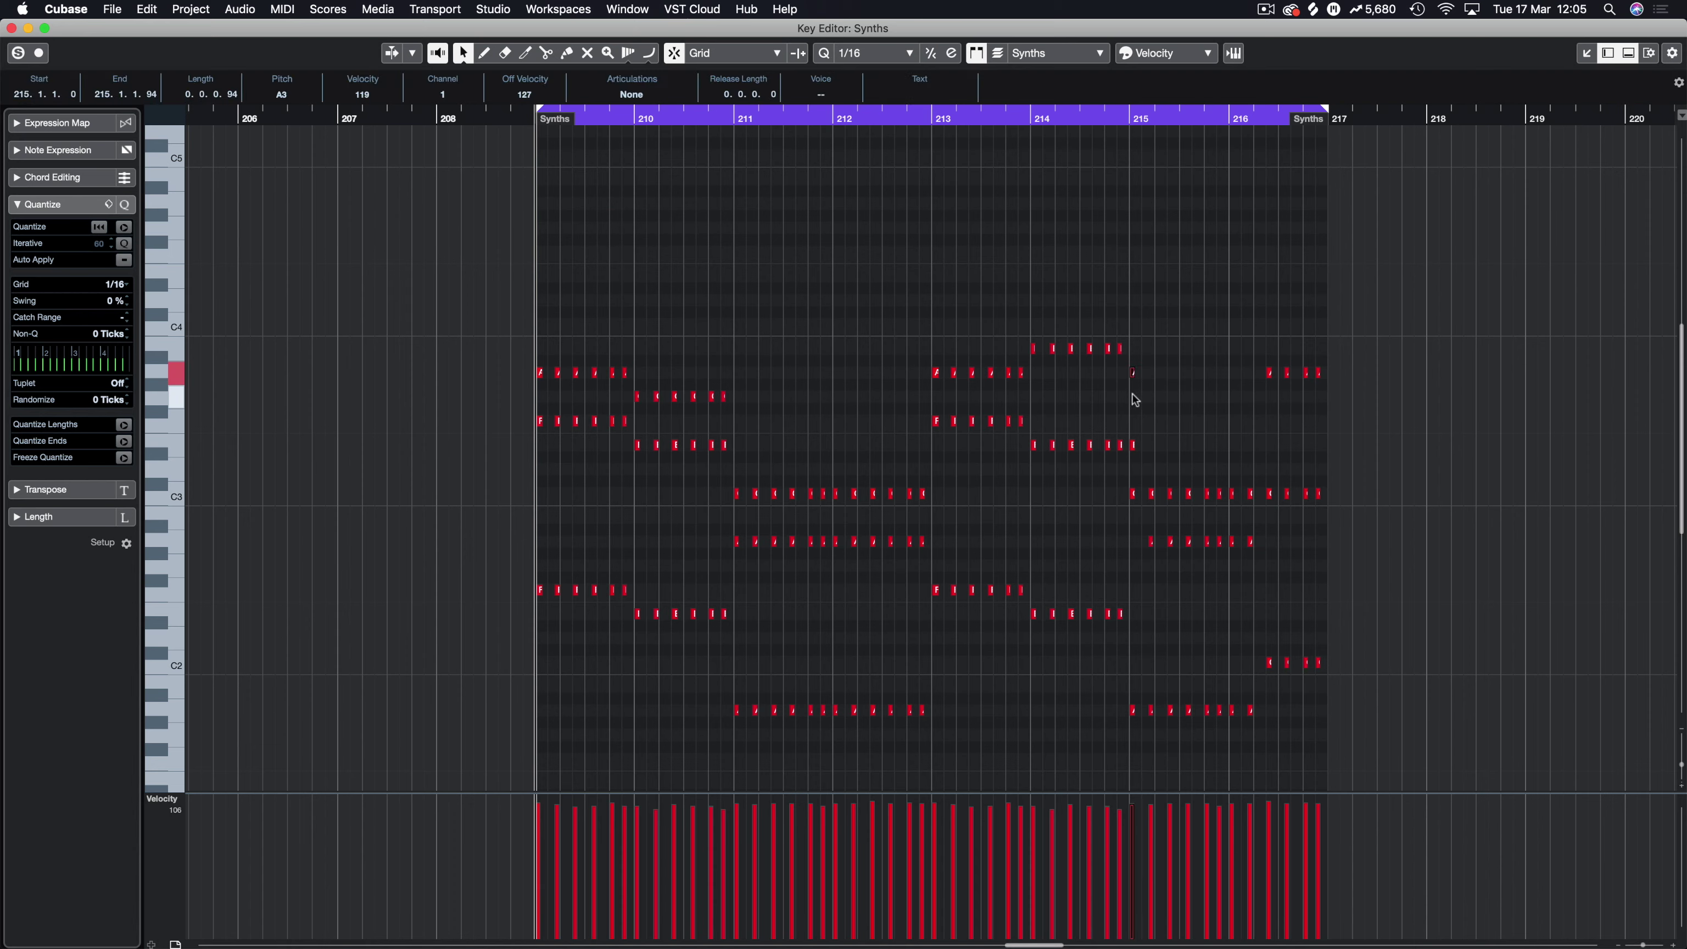
pyautogui.press('Delete')
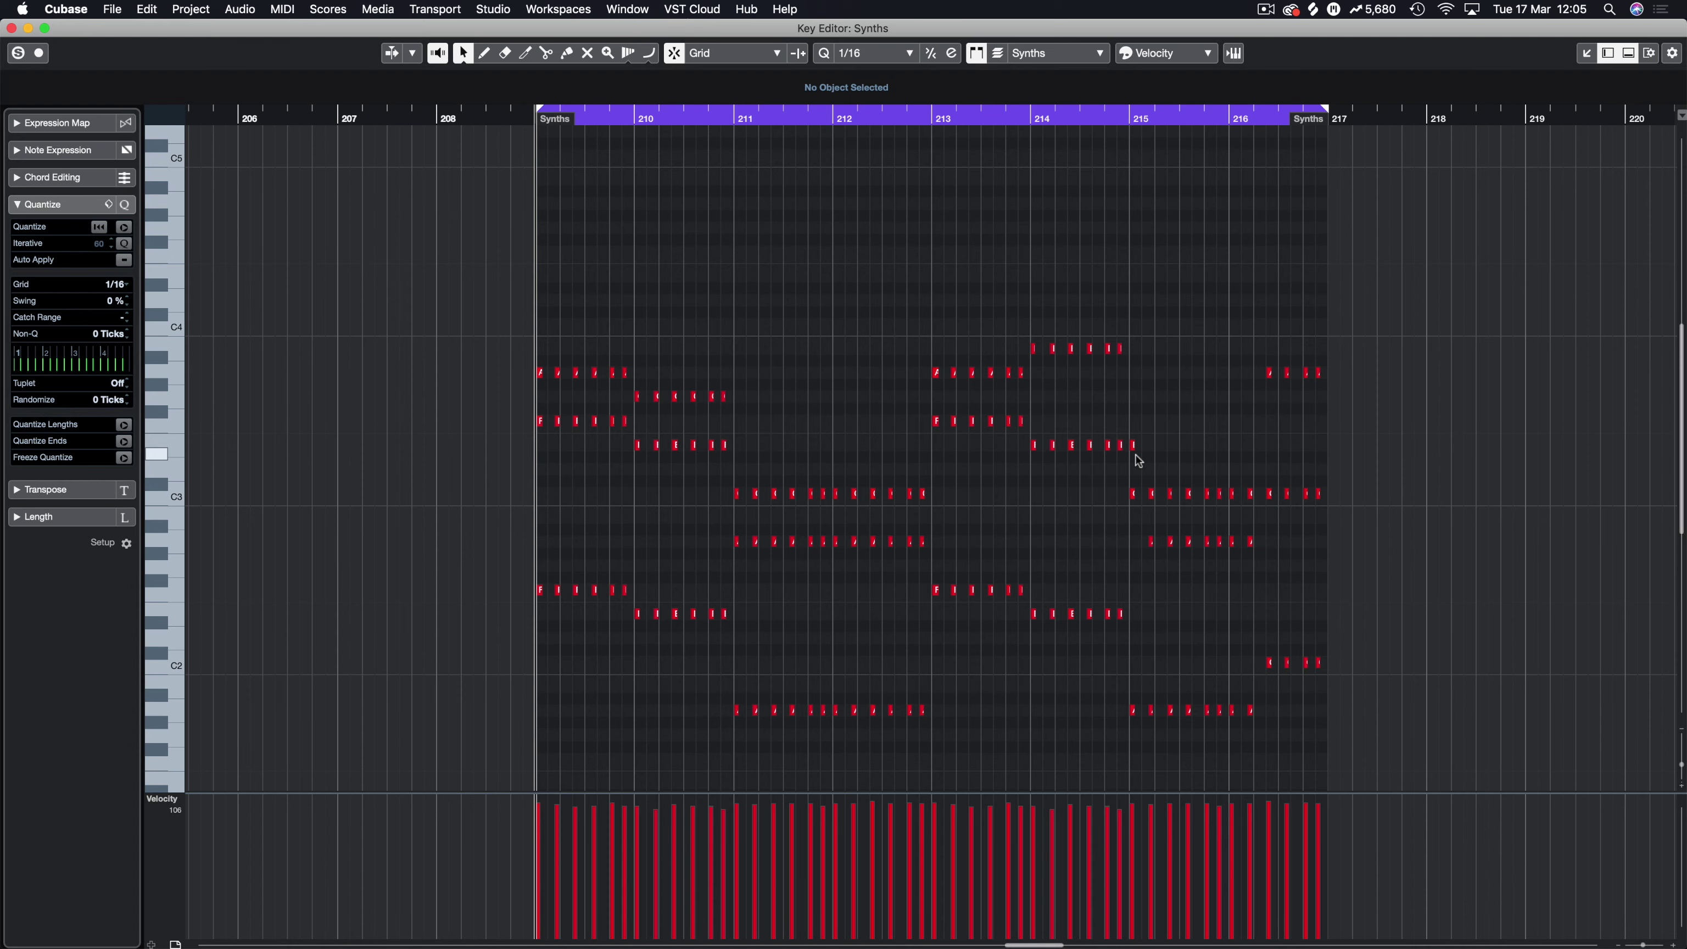
pyautogui.press('super+z')
pyautogui.press('super+z')
# Step: Copy the first upper chord notes of bars 209, 210, 211, 213, 214 and 215 up one octave
pyautogui.scroll(5, 880, 226)
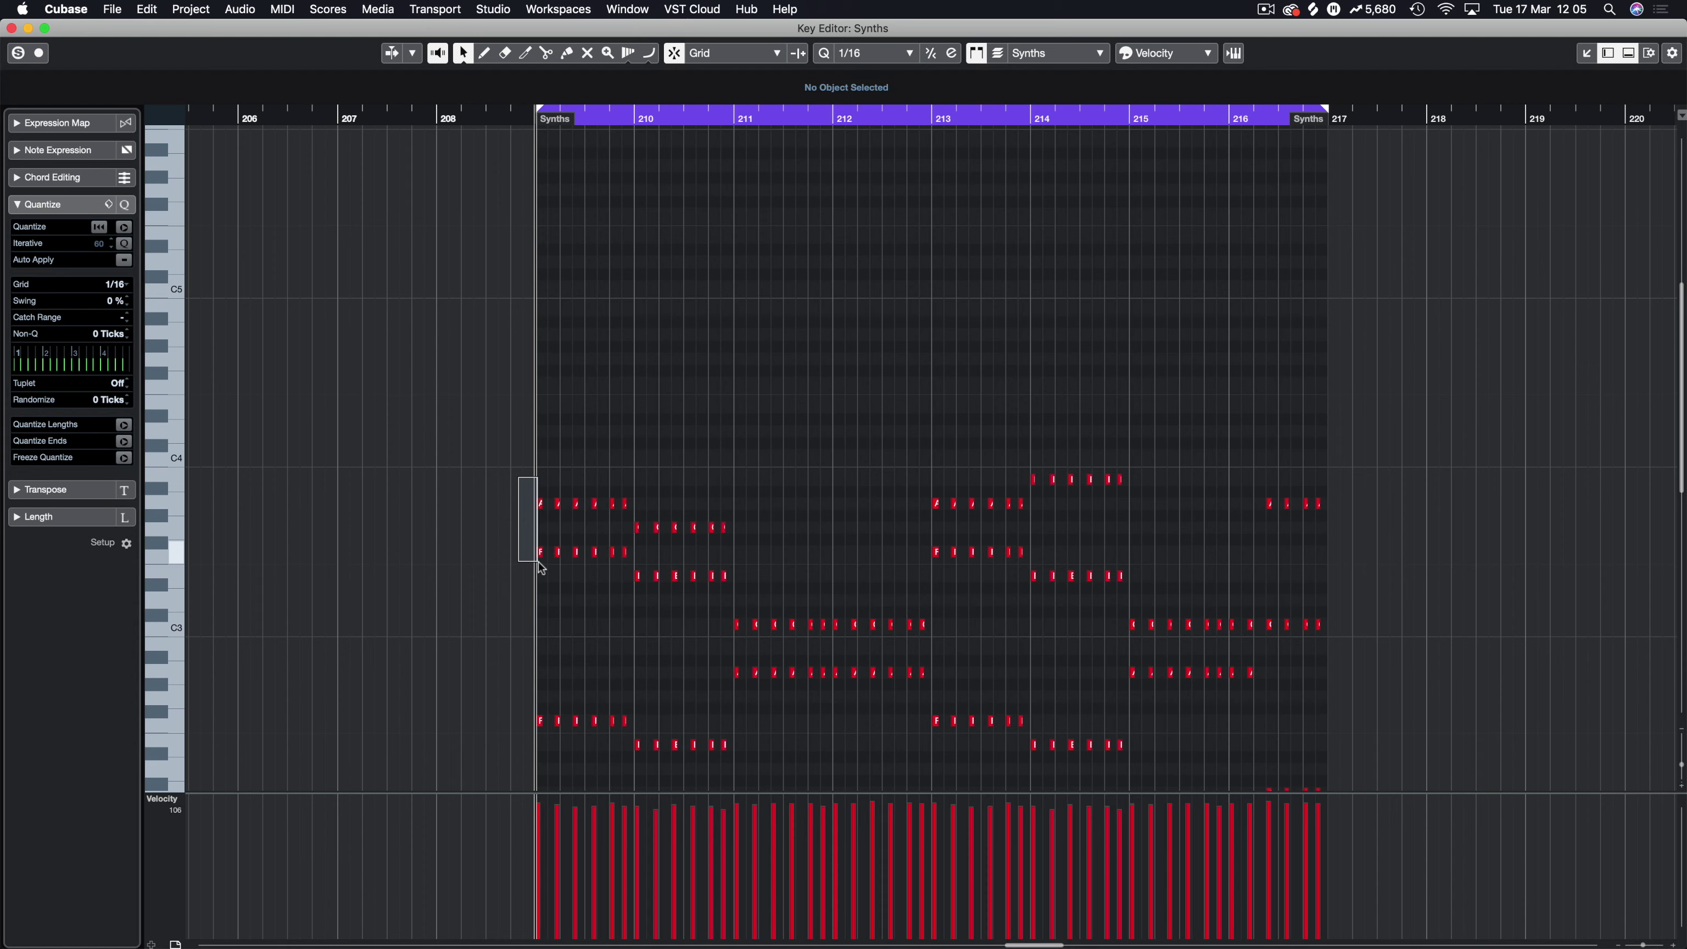
pyautogui.moveTo(538, 561); pyautogui.dragTo(636, 591)
pyautogui.moveTo(736, 610); pyautogui.dragTo(734, 682)
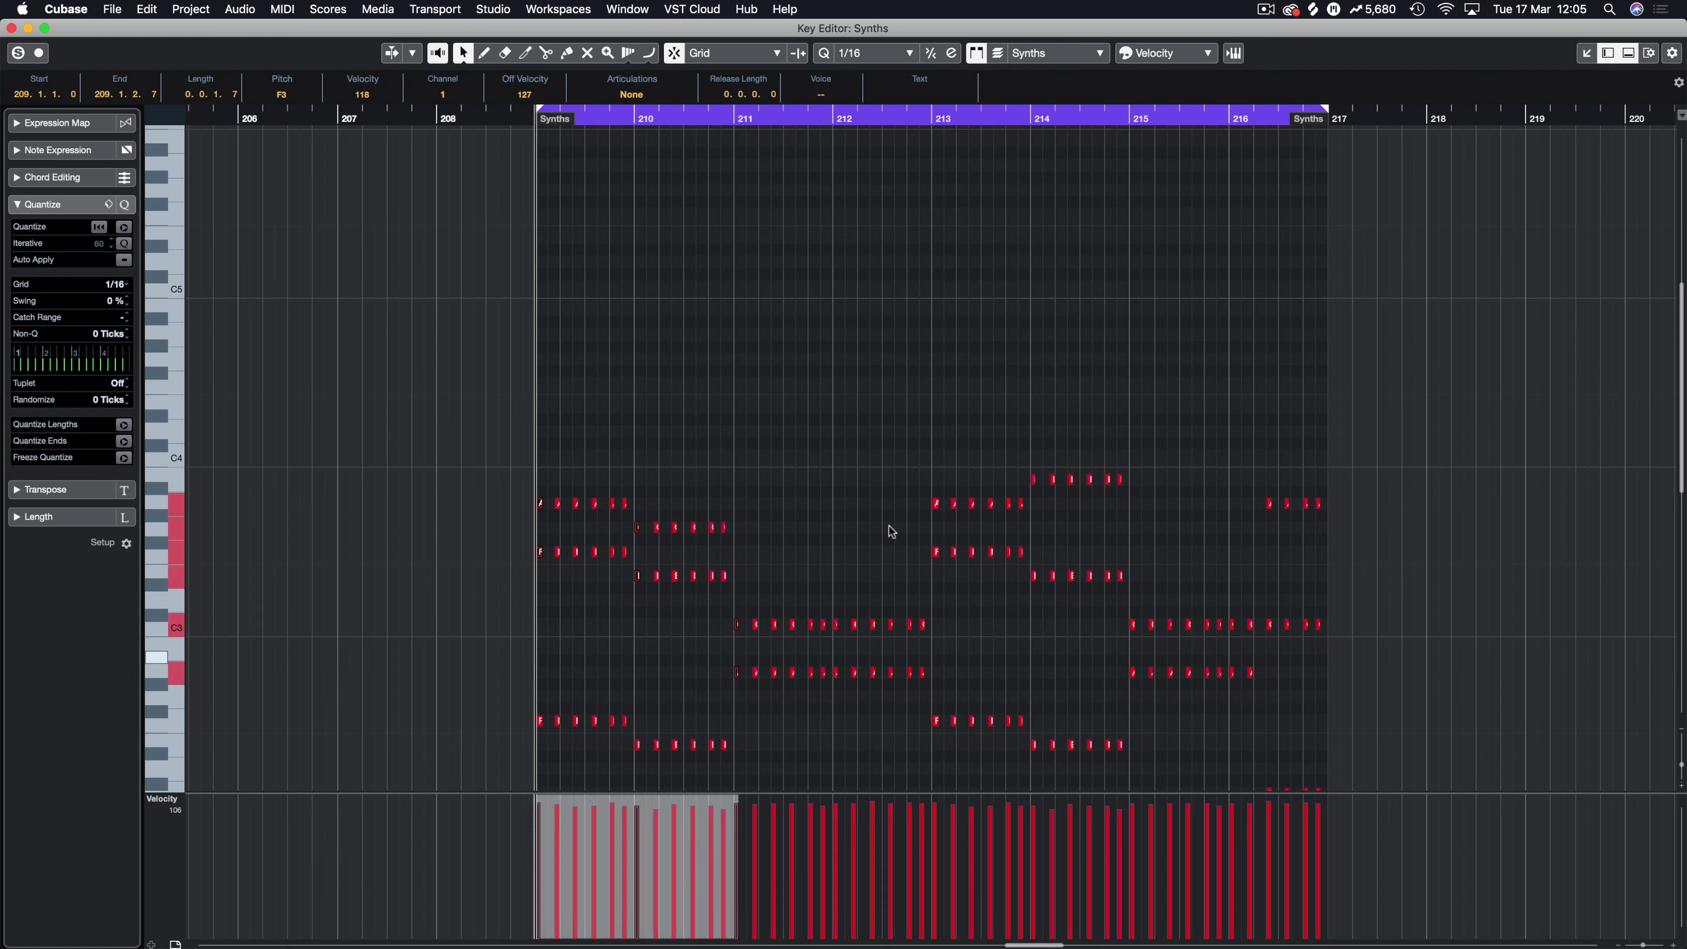
pyautogui.moveTo(931, 475); pyautogui.dragTo(948, 582)
pyautogui.moveTo(1033, 456); pyautogui.dragTo(1132, 691)
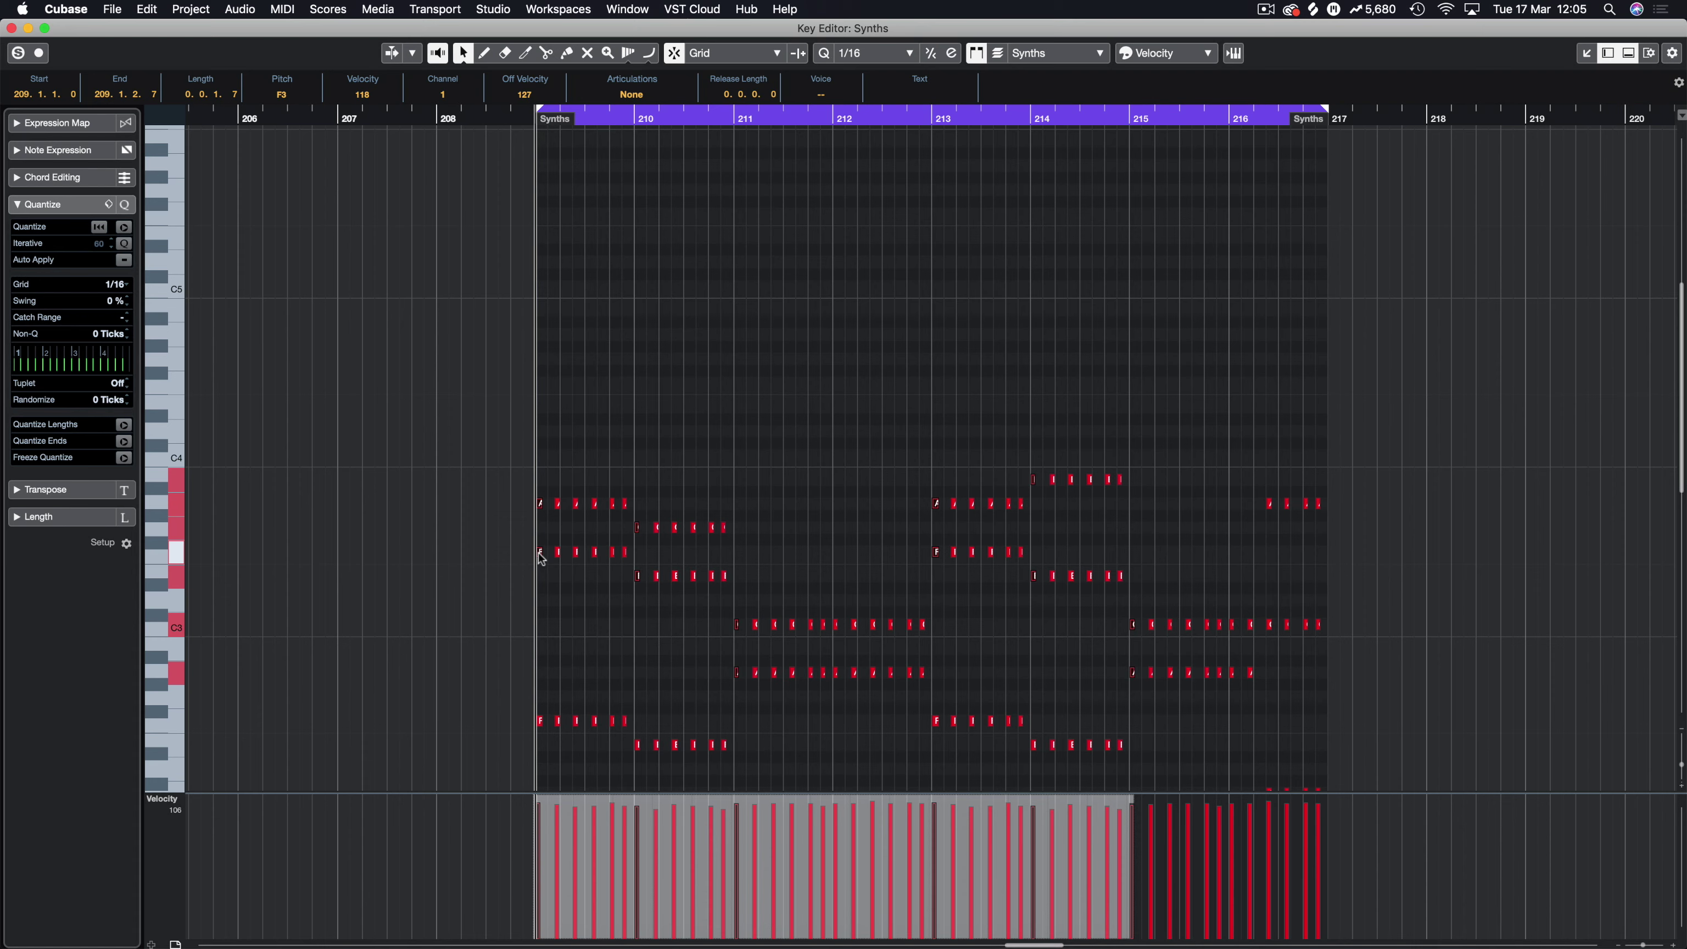
pyautogui.moveTo(538, 552); pyautogui.dragTo(540, 391)
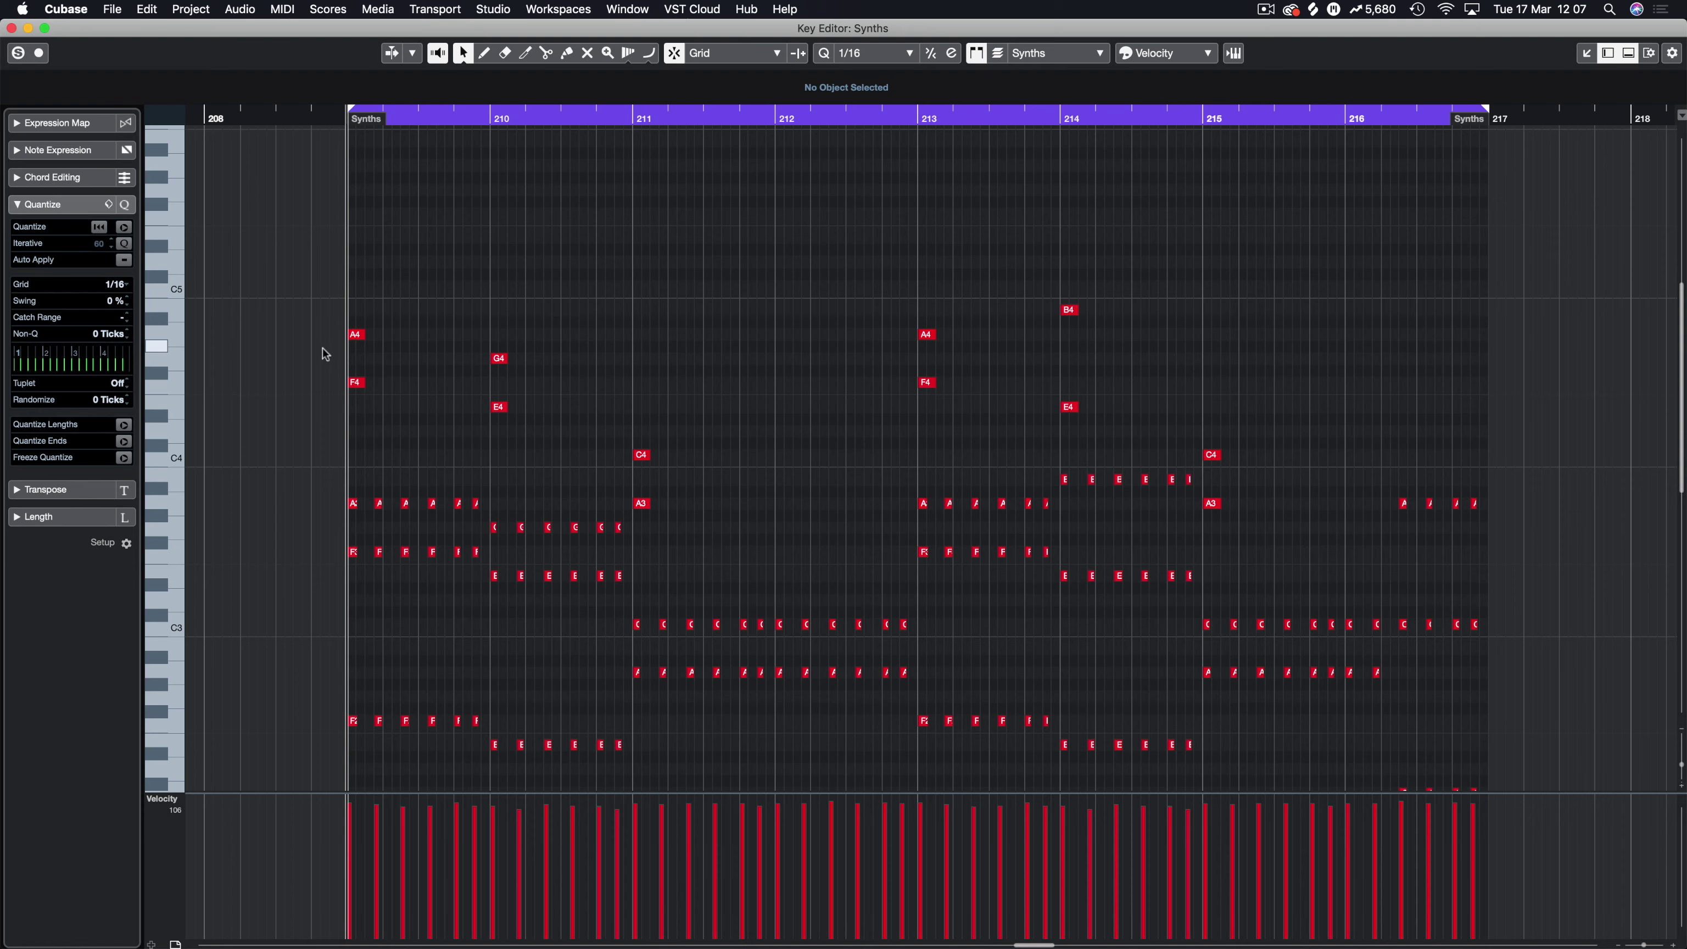
# Step: Add a C5 note at bar 209, a B4 at bar 210 and an E4 at bar 211 above the octave-up chords
pyautogui.moveTo(358, 338); pyautogui.dragTo(362, 289)
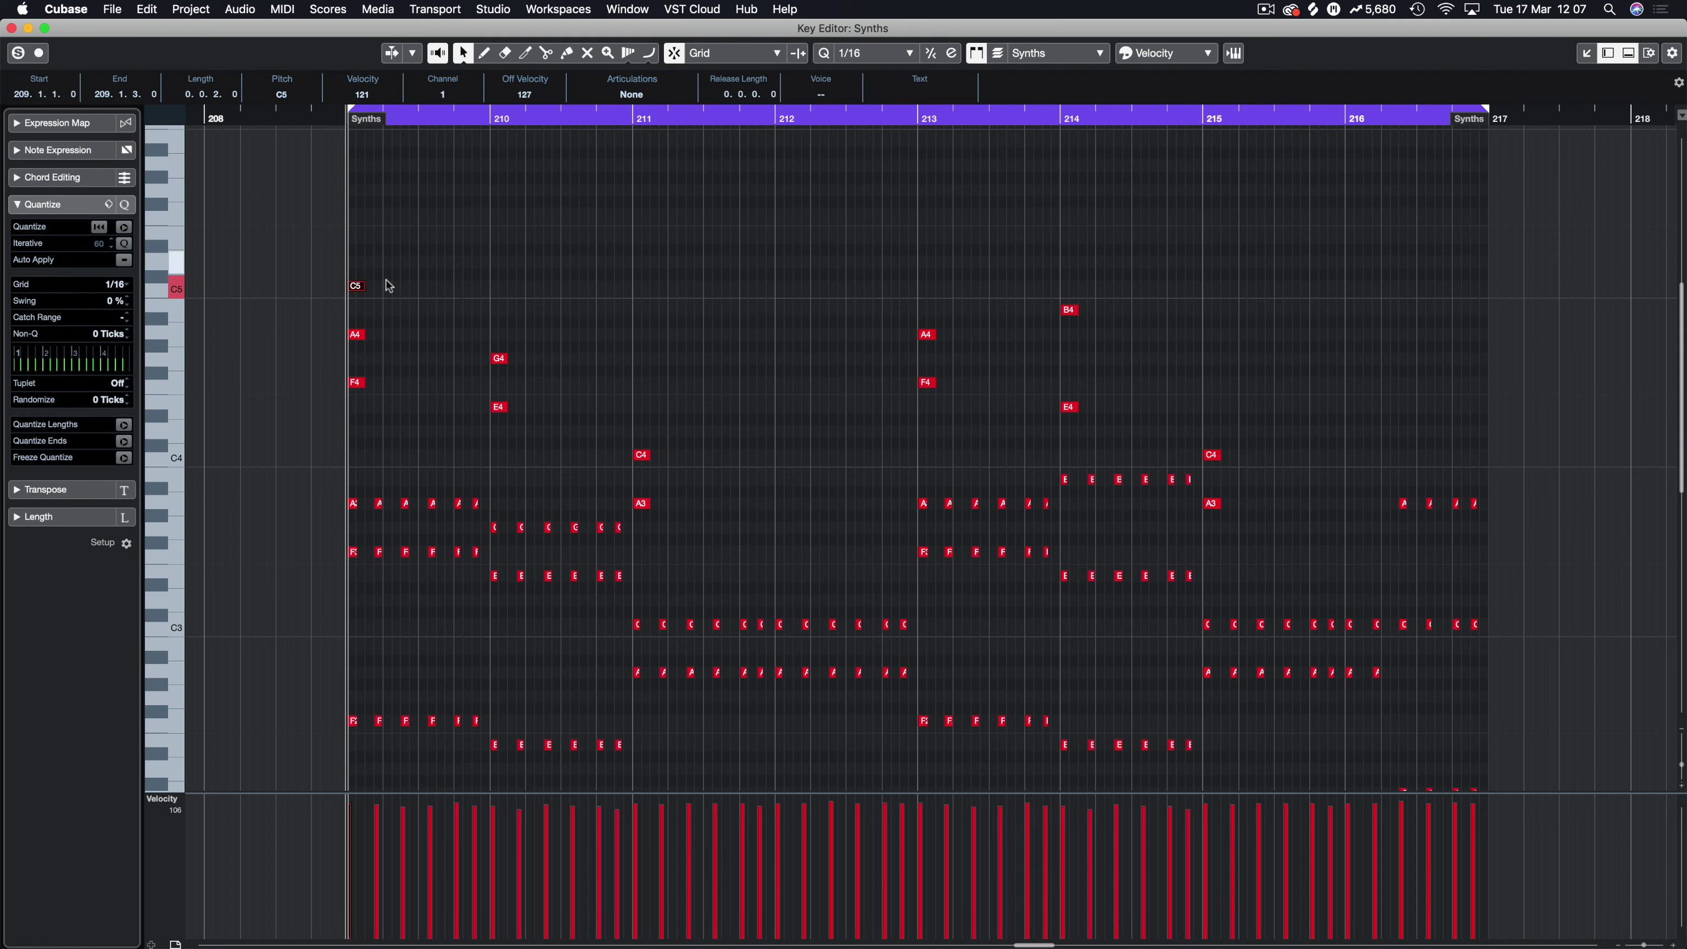
pyautogui.moveTo(502, 359); pyautogui.dragTo(505, 310)
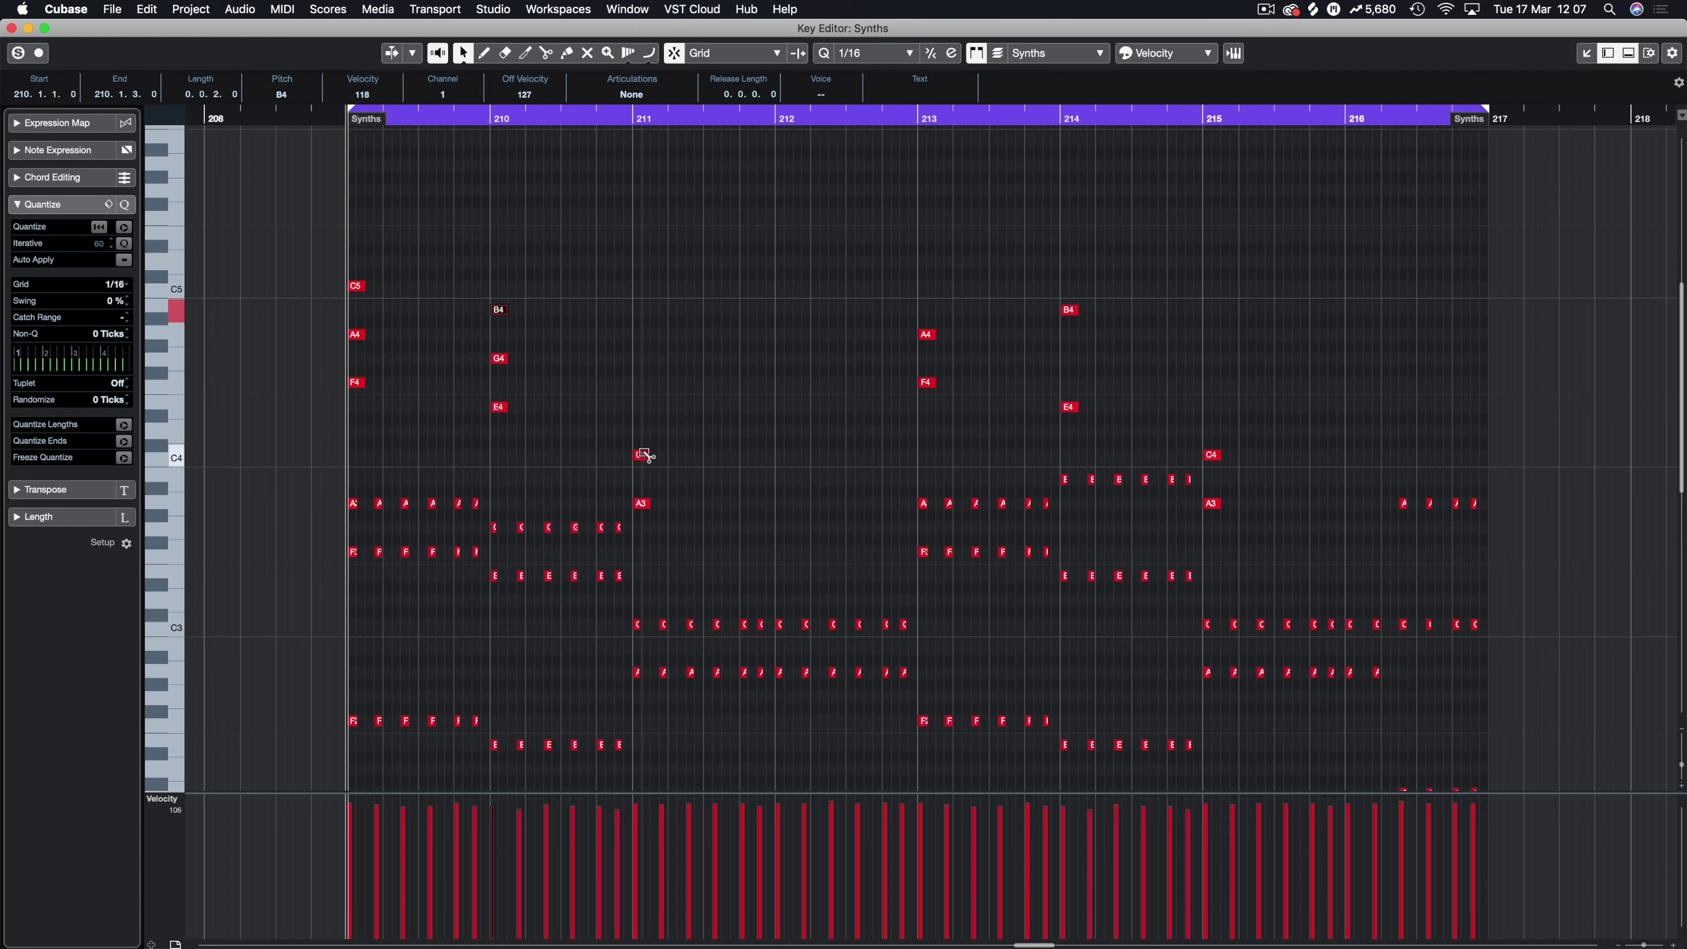
pyautogui.moveTo(643, 453); pyautogui.dragTo(645, 407)
# Step: Duplicate the added C5, B4 and E4 notes from bar 213 onward, and add a G4 note at bar 214
pyautogui.moveTo(691, 341); pyautogui.dragTo(618, 420)
pyautogui.moveTo(529, 276); pyautogui.dragTo(463, 317)
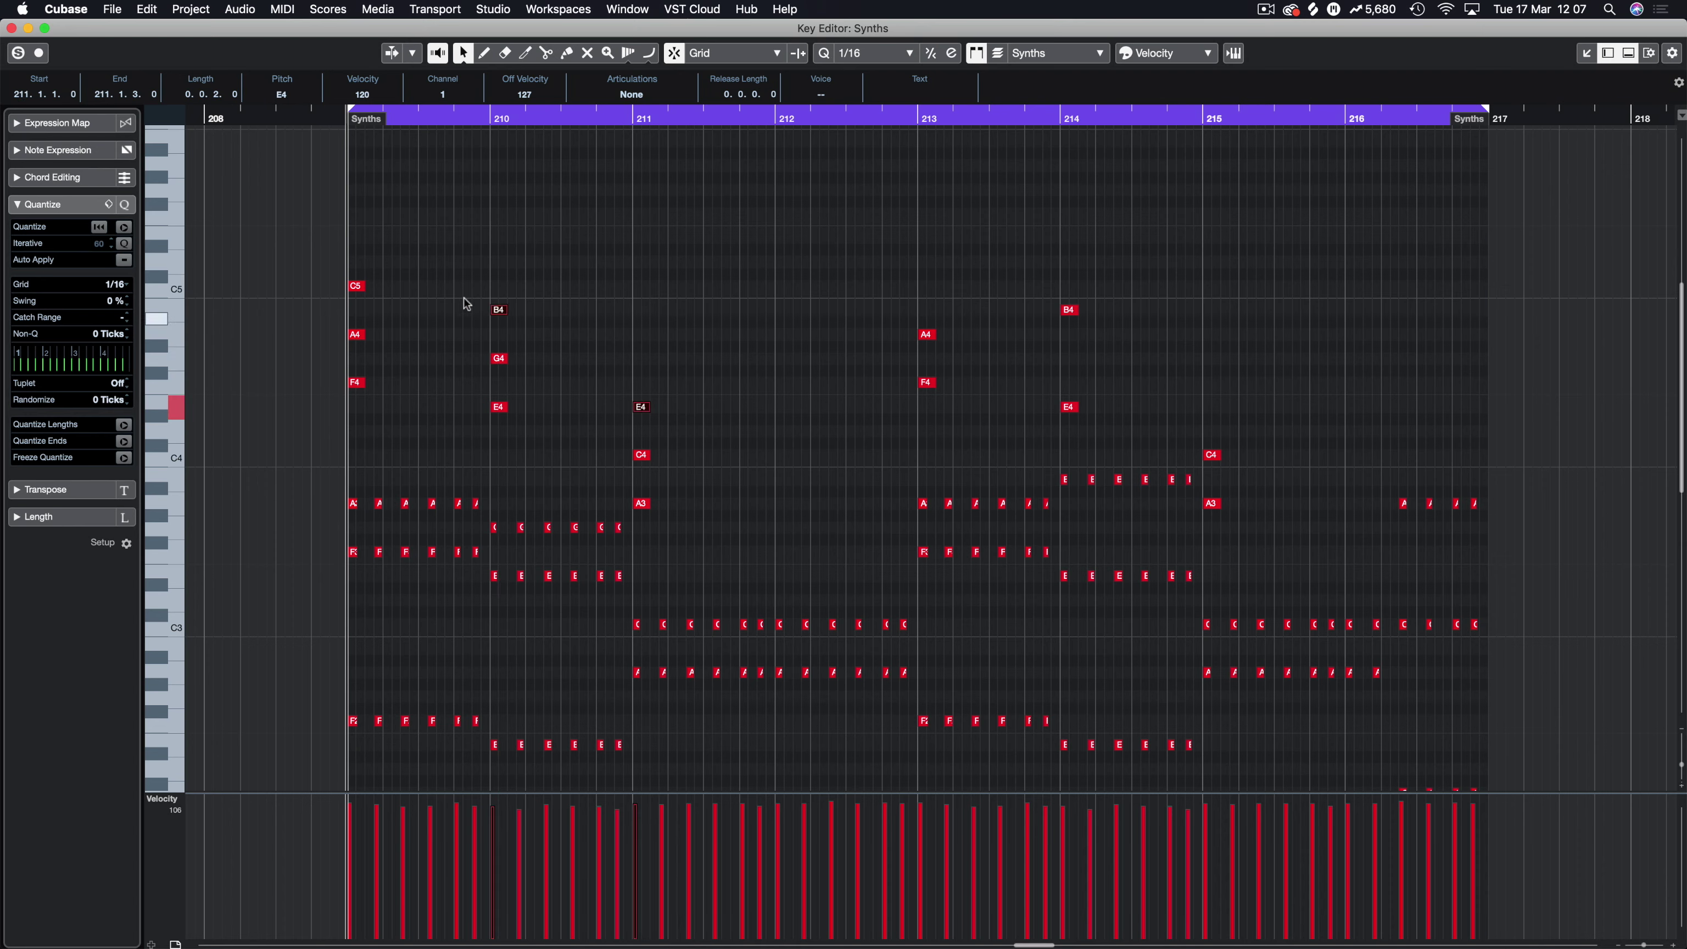
pyautogui.keyDown('shift'); pyautogui.click(357, 285); pyautogui.keyUp('shift')
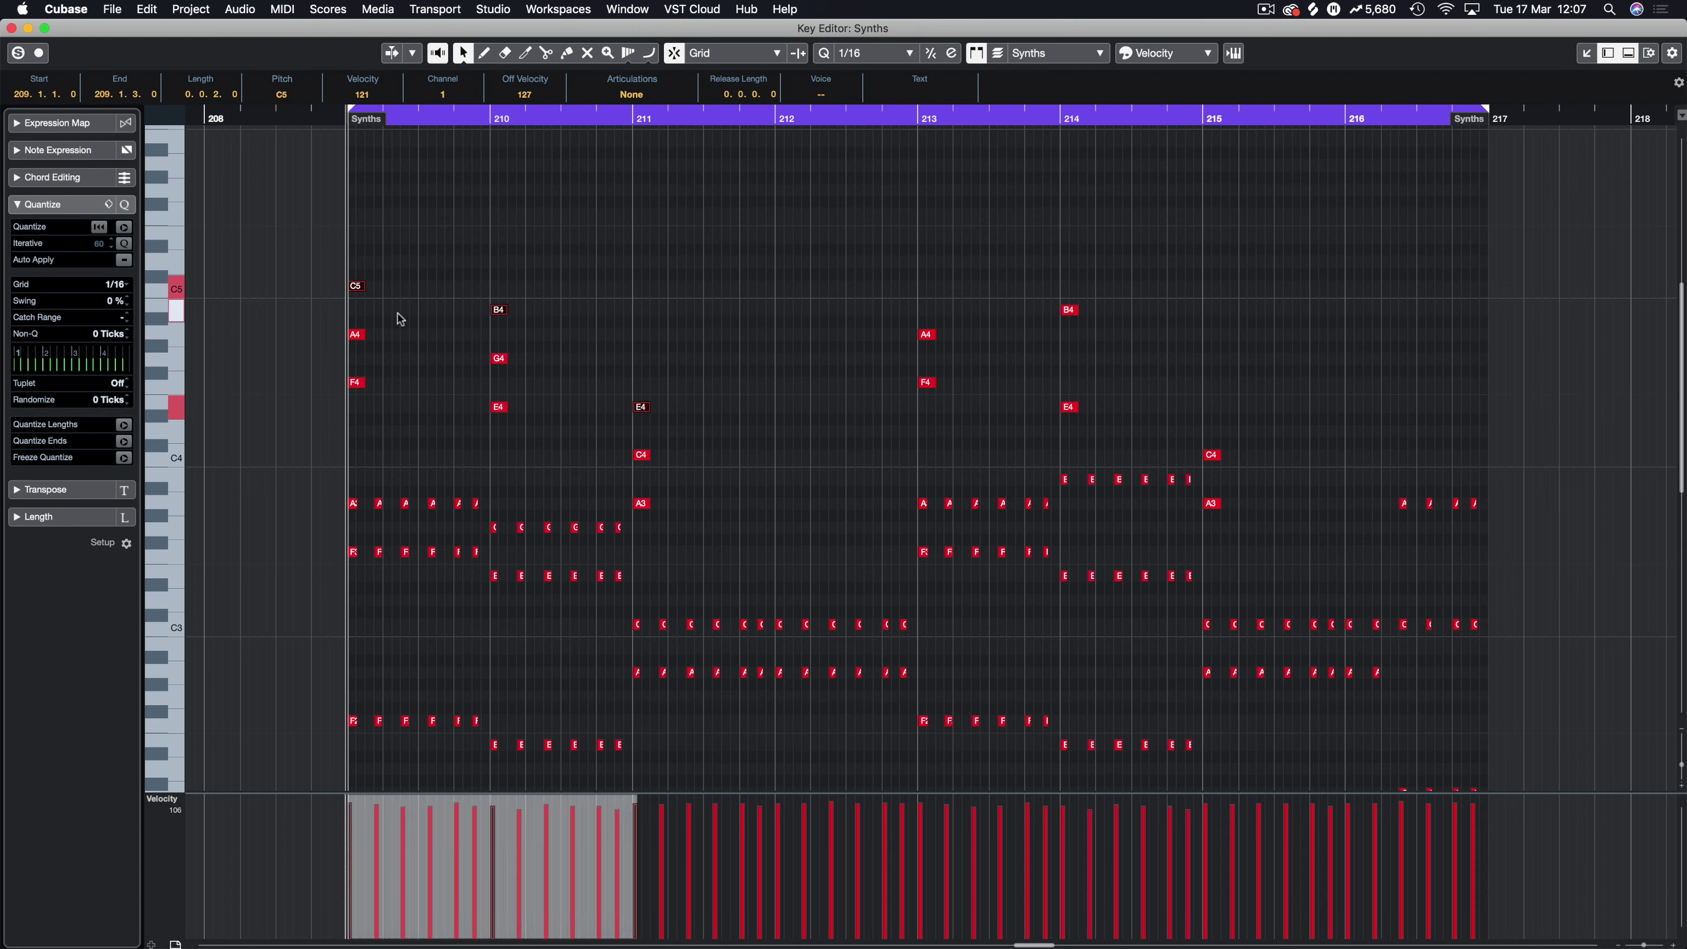
pyautogui.click(918, 115)
pyautogui.press('super+v')
pyautogui.click(1072, 297)
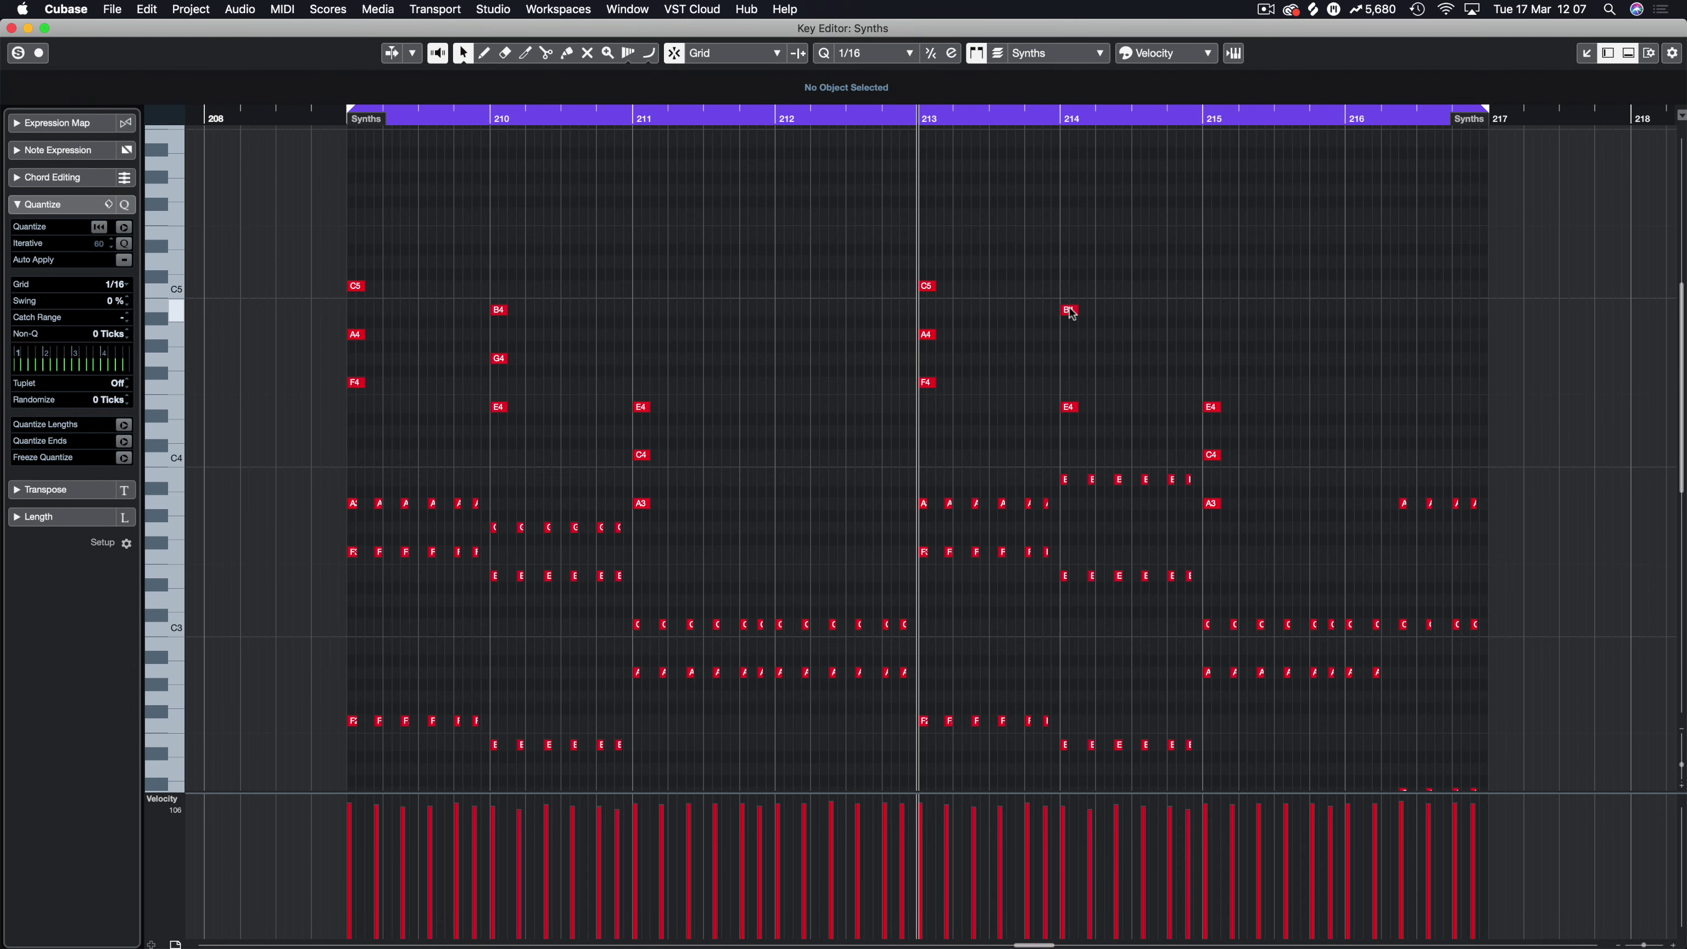
pyautogui.moveTo(1071, 312); pyautogui.dragTo(1071, 358)
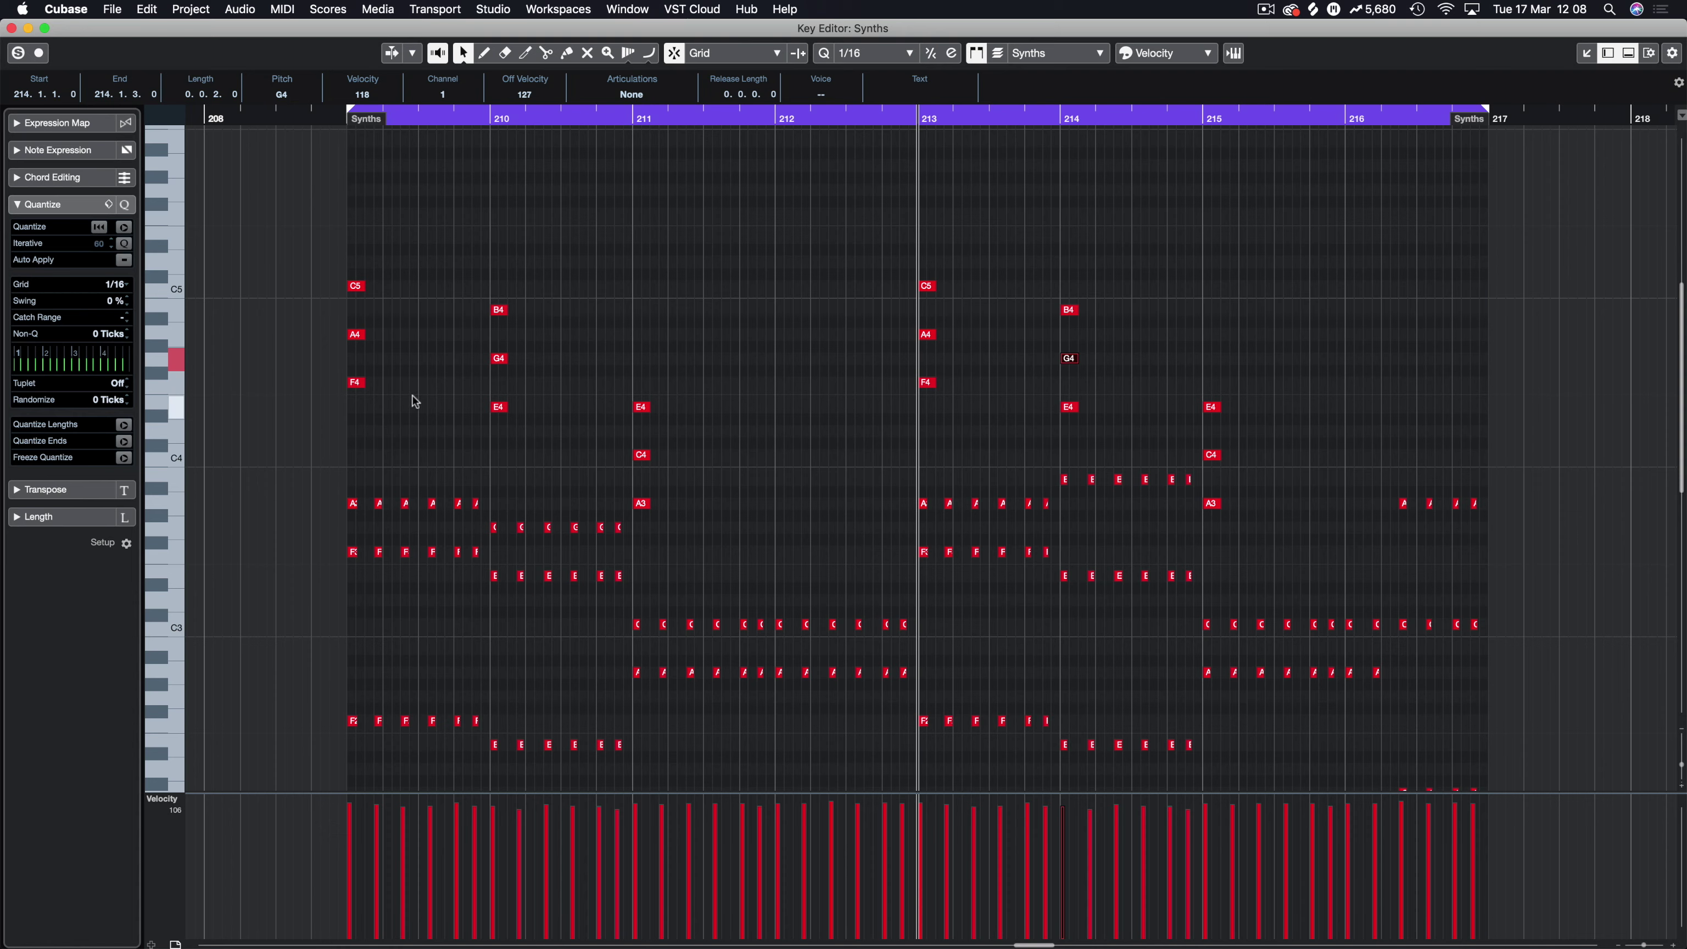
# Step: Delete the F4 and C5 notes at bar 209 and the B4 and E4 notes at bar 210
pyautogui.click(360, 382)
pyautogui.press('Delete')
pyautogui.moveTo(331, 262); pyautogui.dragTo(398, 296)
pyautogui.press('Delete')
pyautogui.click(500, 310)
pyautogui.press('Delete')
pyautogui.click(500, 407)
pyautogui.press('Delete')
pyautogui.click(640, 454)
pyautogui.press('Delete')
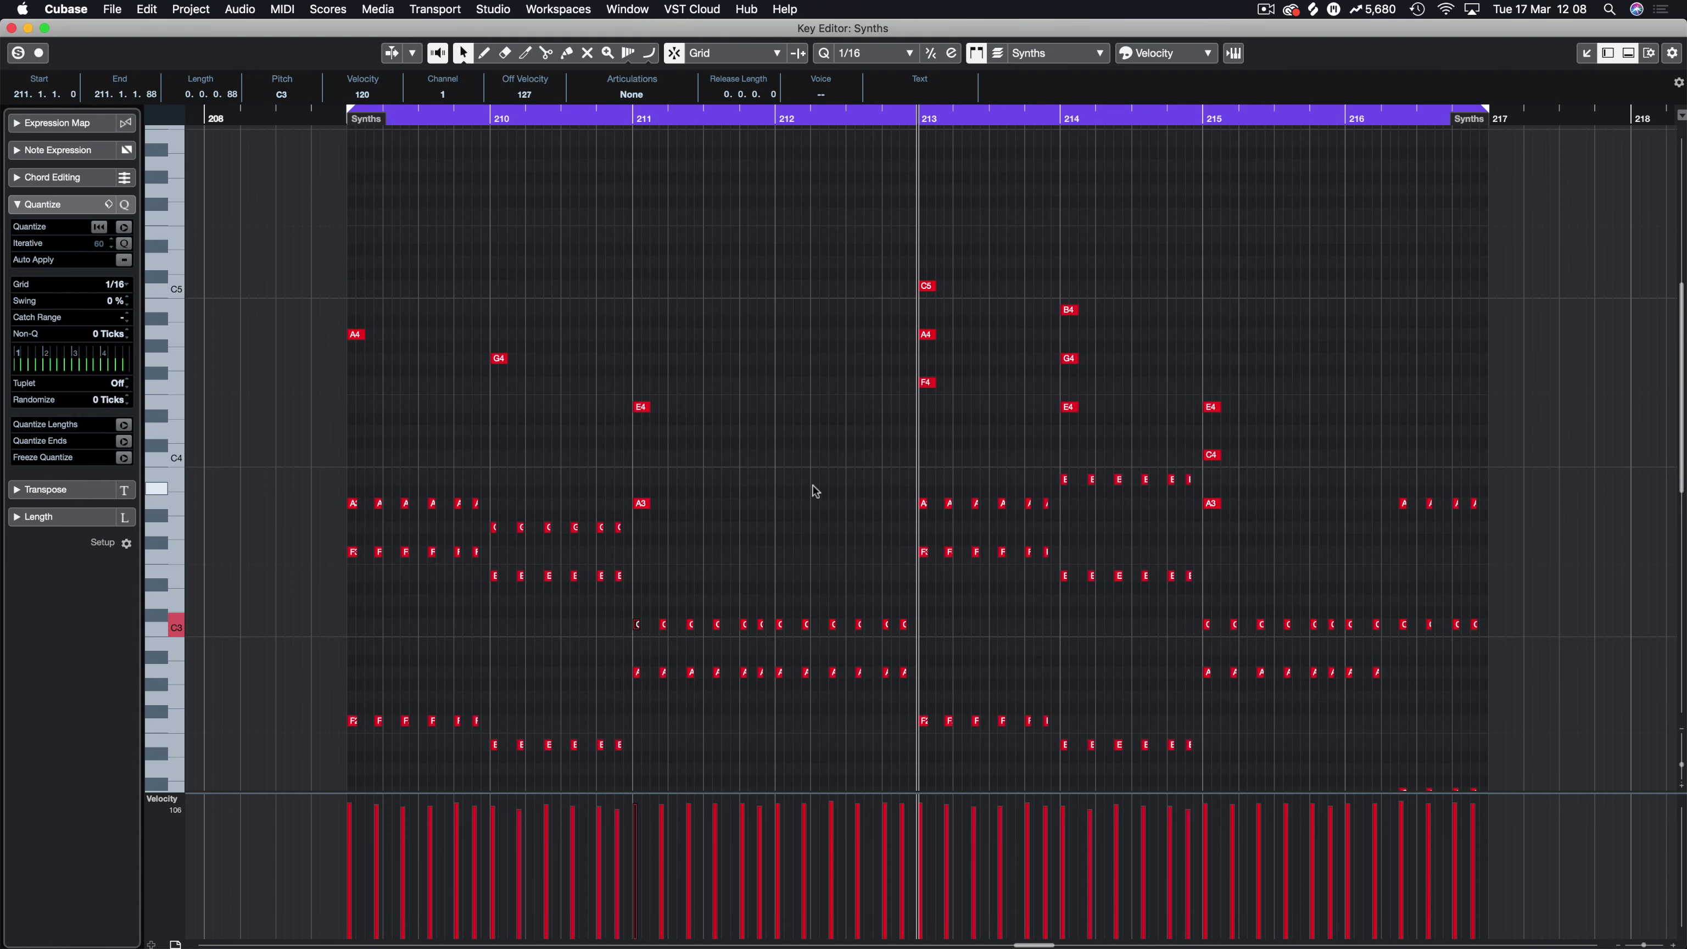
pyautogui.press('super+z')
# Step: Delete the E4 note and the longer A3 note at the start of bar 211
pyautogui.moveTo(618, 383); pyautogui.dragTo(652, 414)
pyautogui.press('Delete')
pyautogui.click(646, 506)
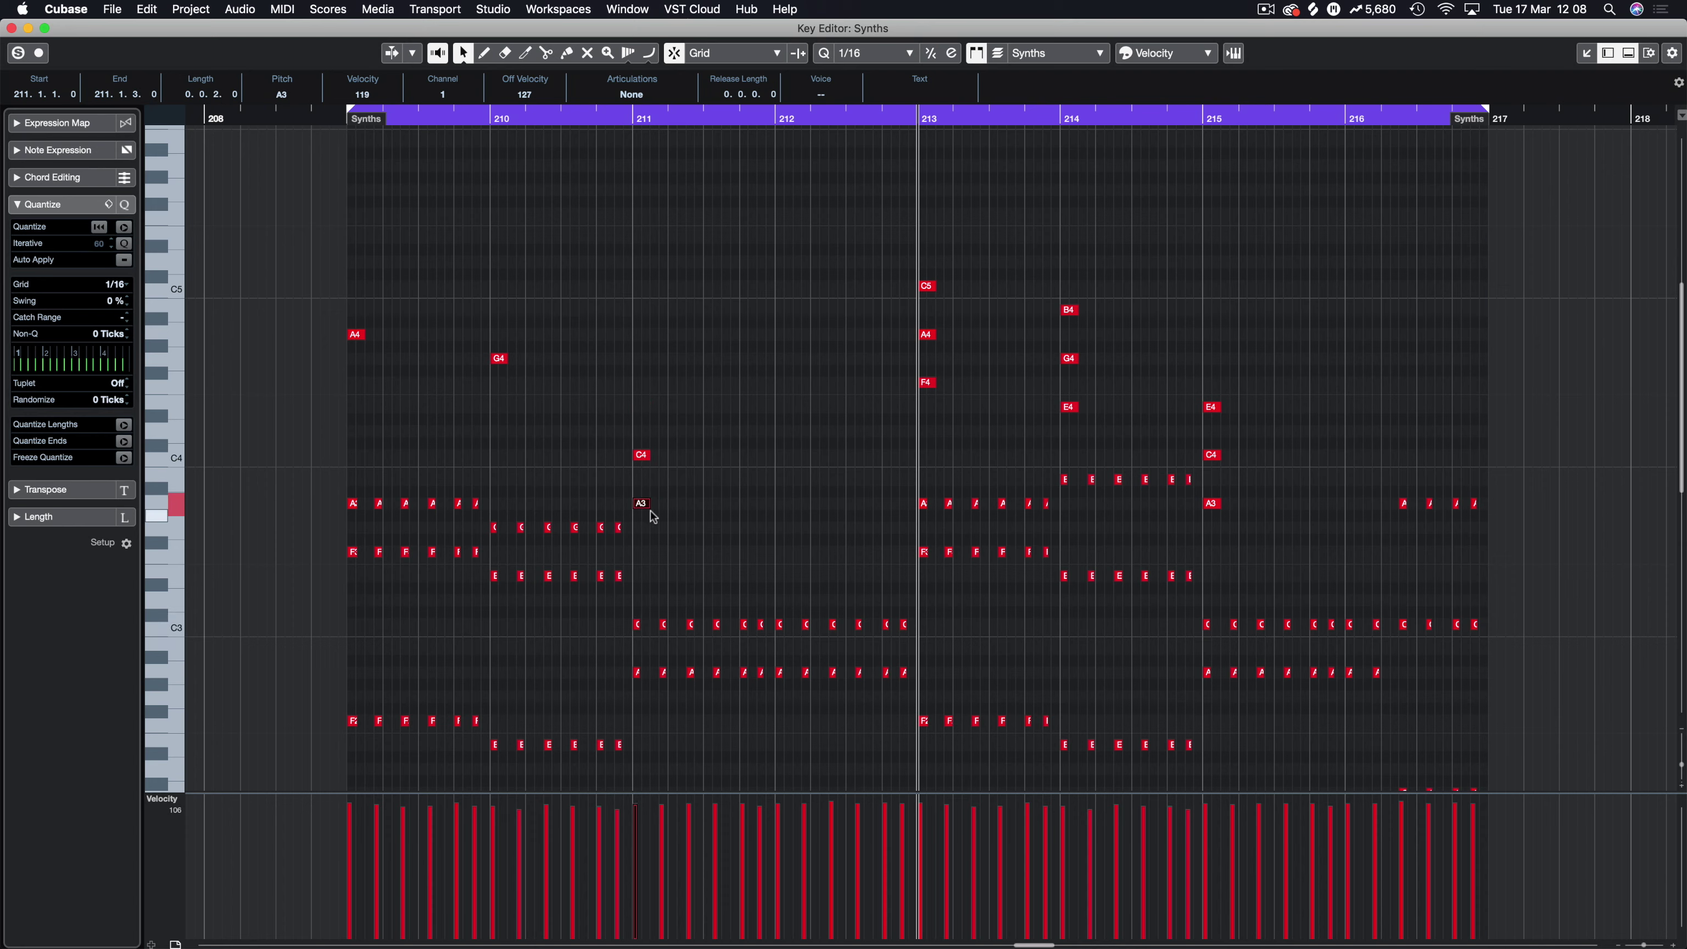
pyautogui.press('Delete')
# Step: Delete the C5 and F4 notes at bar 213 and the B4 and E4 notes at bar 214
pyautogui.click(927, 286)
pyautogui.press('Delete')
pyautogui.click(927, 382)
pyautogui.press('Delete')
pyautogui.click(1068, 310)
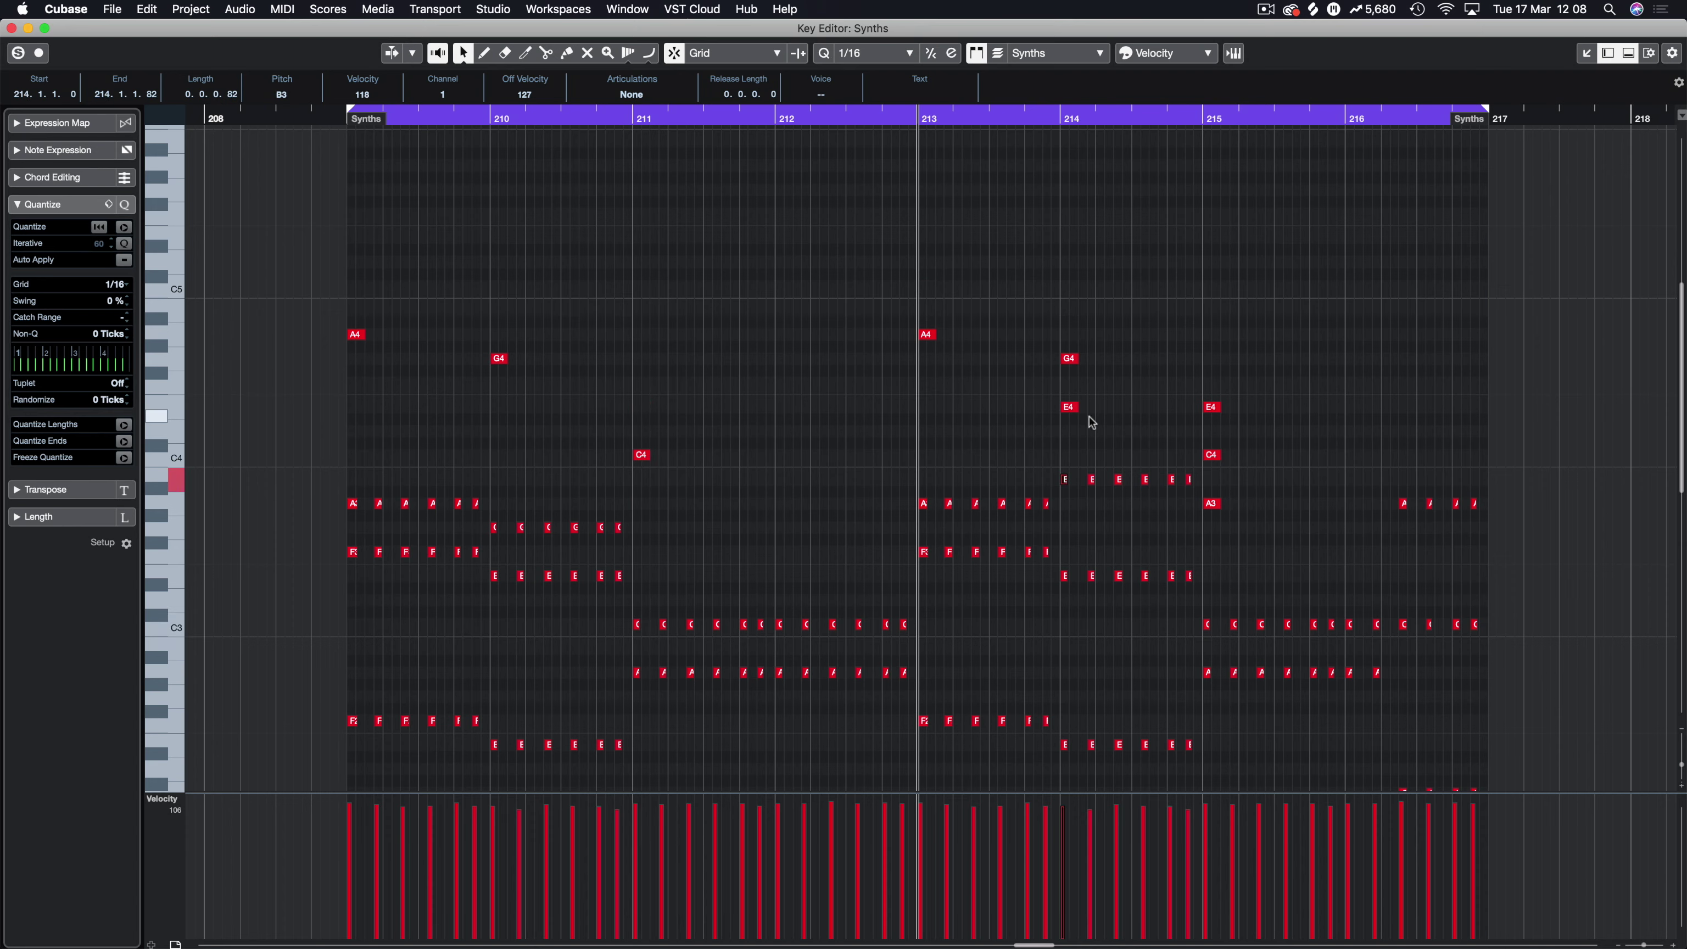
pyautogui.press('Delete')
pyautogui.click(1068, 407)
pyautogui.press('Delete')
# Step: Delete the longer A3 note and the E4 note at the start of bar 215
pyautogui.moveTo(1231, 489); pyautogui.dragTo(1203, 516)
pyautogui.press('Delete')
pyautogui.moveTo(1228, 394); pyautogui.dragTo(1194, 428)
pyautogui.press('Delete')
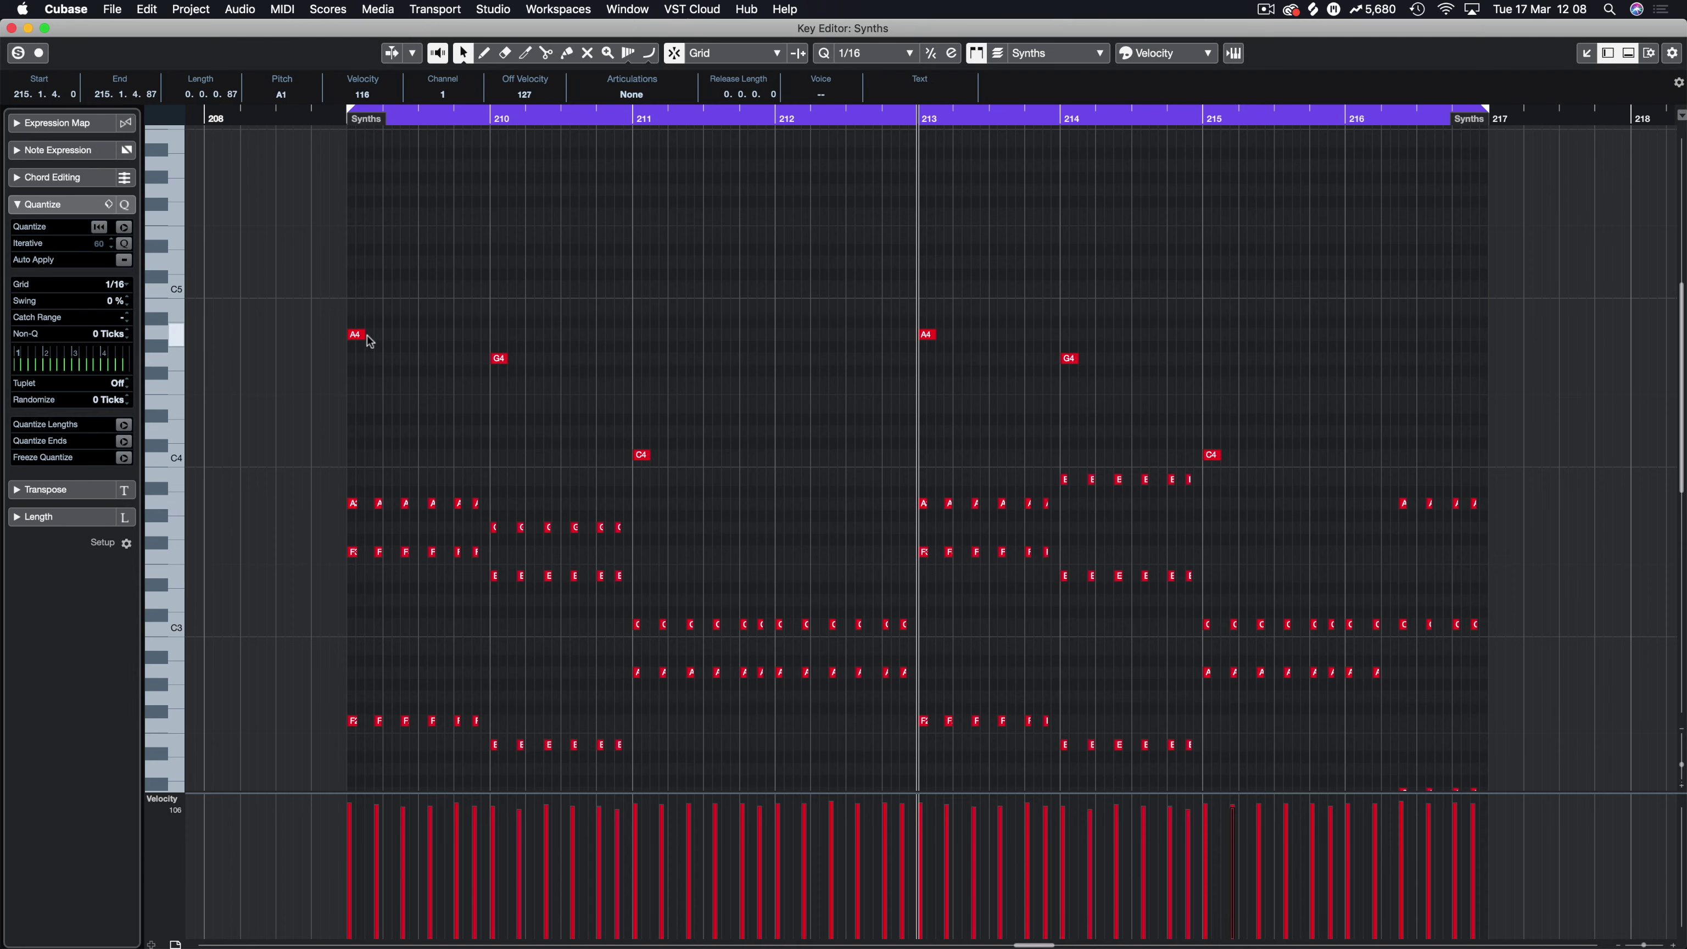
# Step: Turn the A4, G4 and C4 notes in bars 209 to 211 into a pattern of four off-beat repeats per bar
pyautogui.moveTo(328, 289); pyautogui.dragTo(684, 465)
pyautogui.moveTo(354, 335); pyautogui.dragTo(482, 338)
pyautogui.click(481, 296)
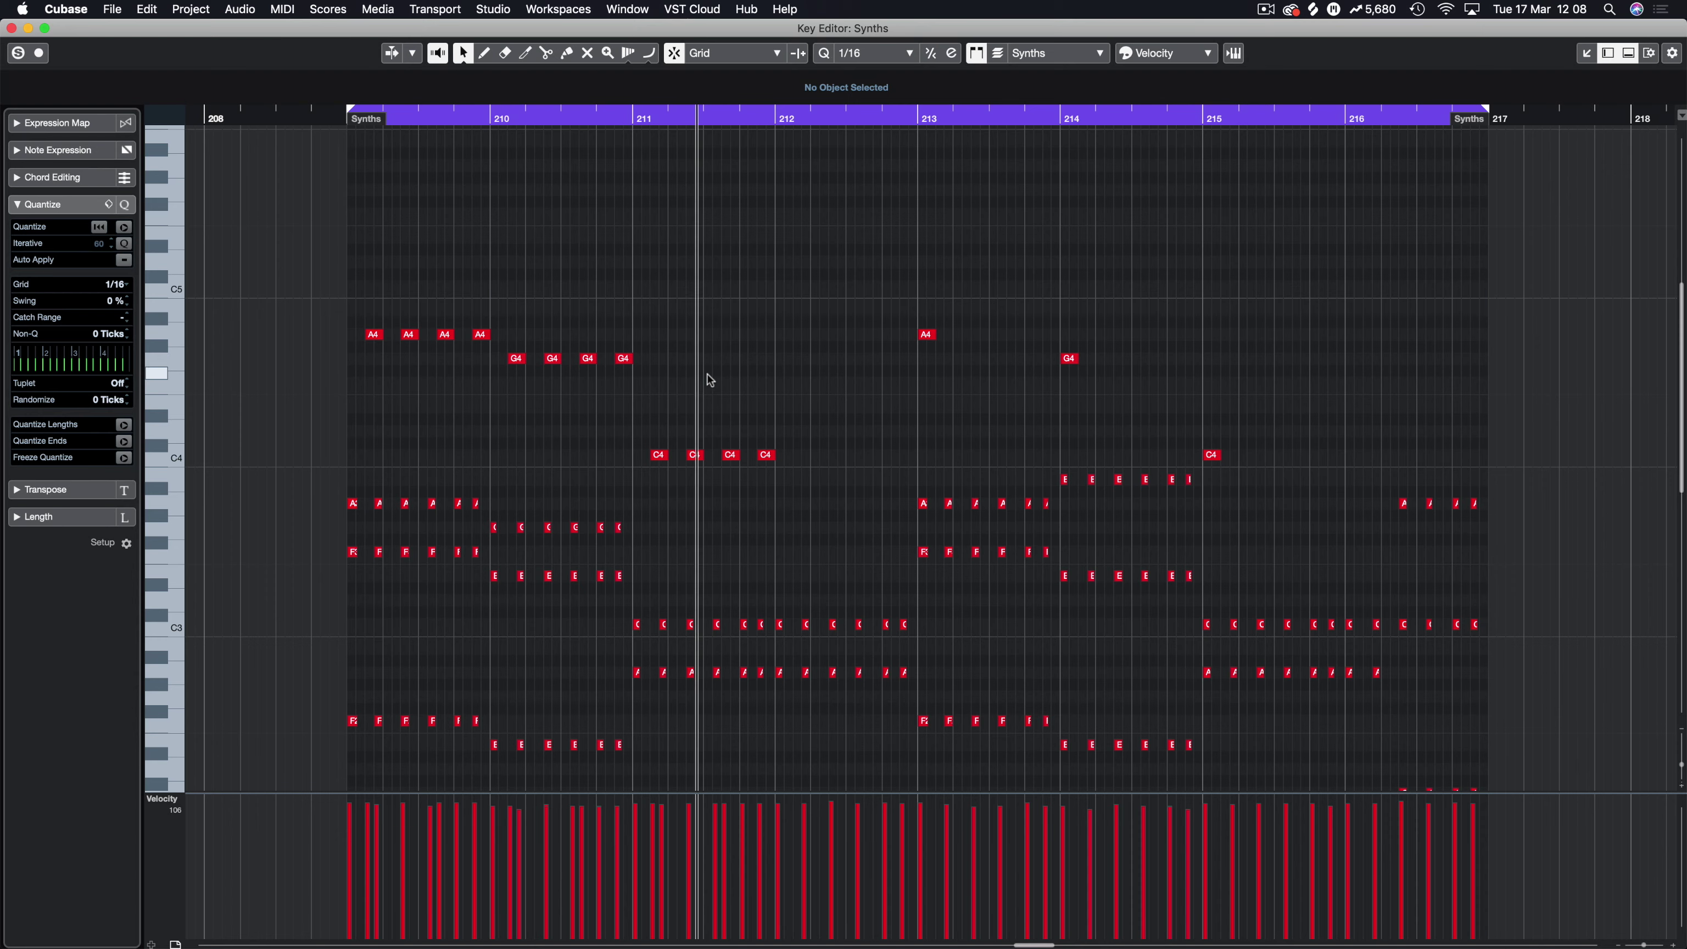
# Step: Transpose the four G4 off-beat notes in bar 210 up four semitones to B4
pyautogui.moveTo(670, 342); pyautogui.dragTo(510, 388)
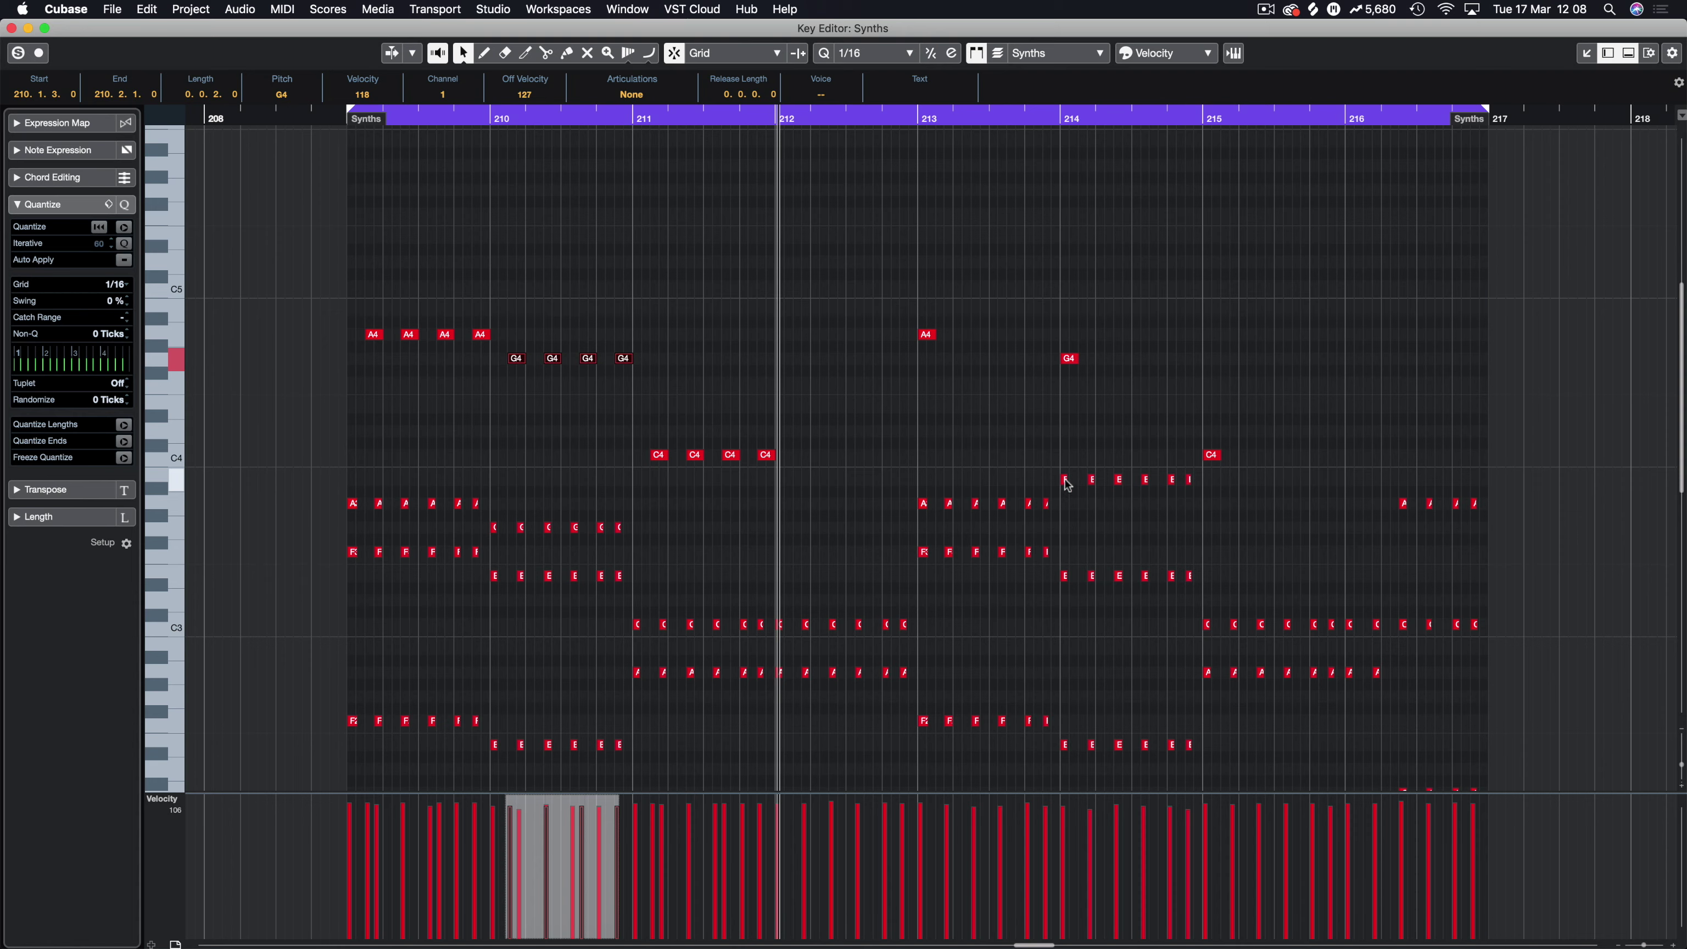
pyautogui.press('Up')
pyautogui.press('Up')
pyautogui.press('Up')
pyautogui.press('Up')
pyautogui.press('KP_0')
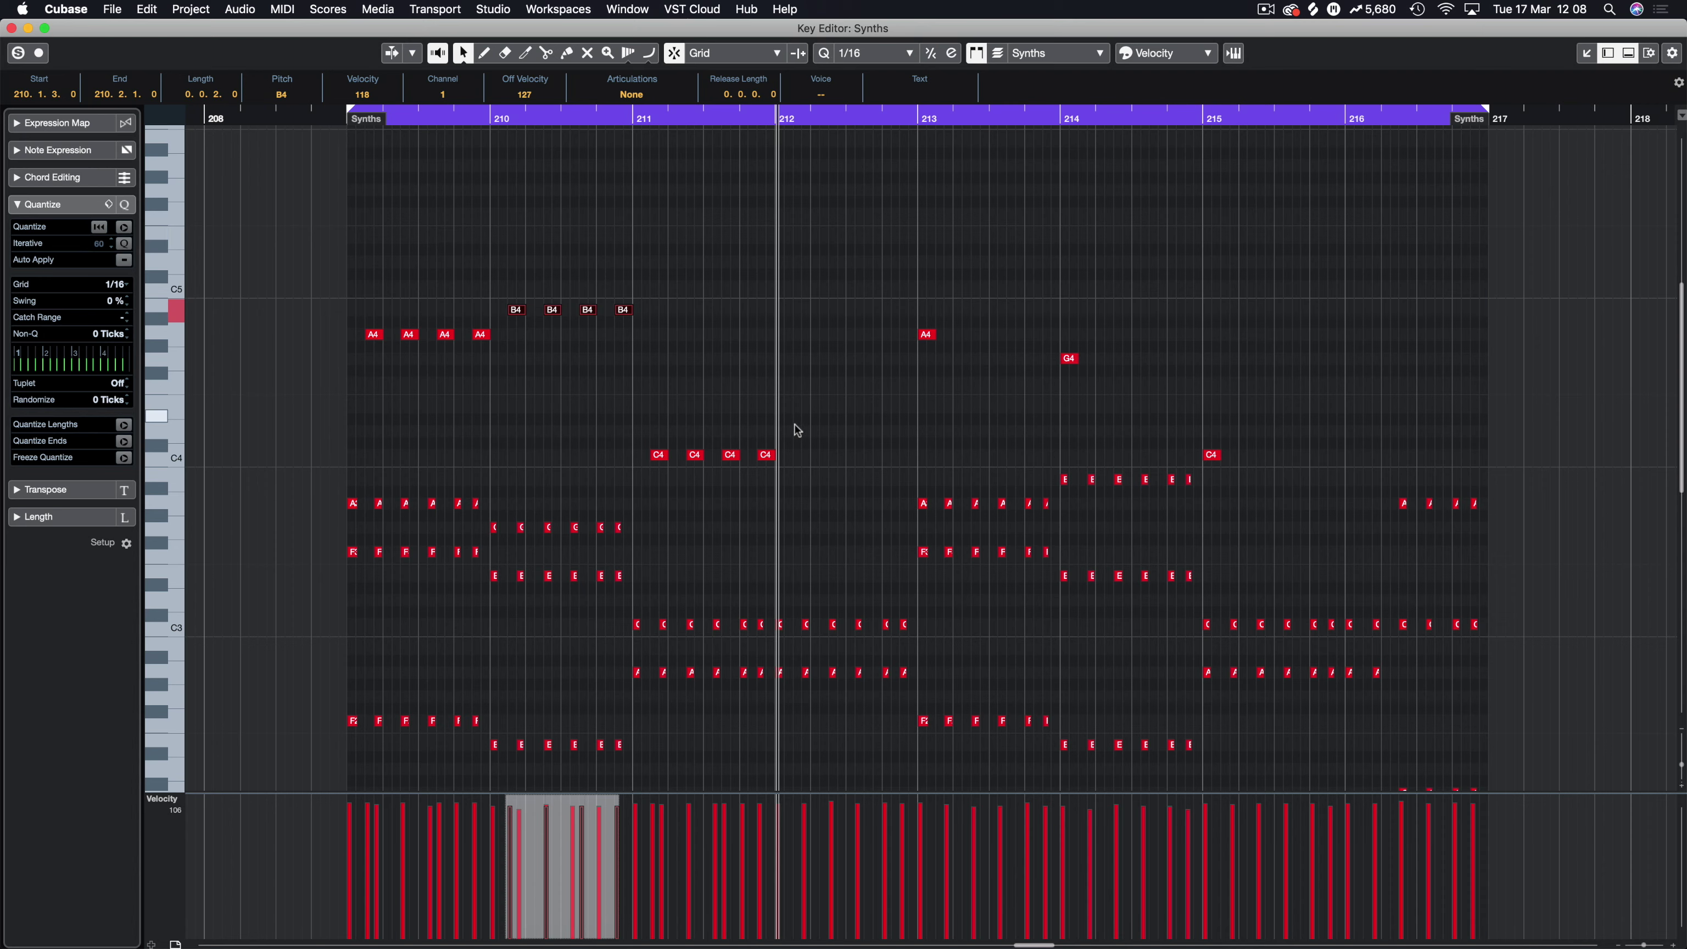
# Step: Raise the last A4 note of bar 209 to C5 and the last two B4 notes of bar 210 to D5, and play the melody
pyautogui.click(479, 335)
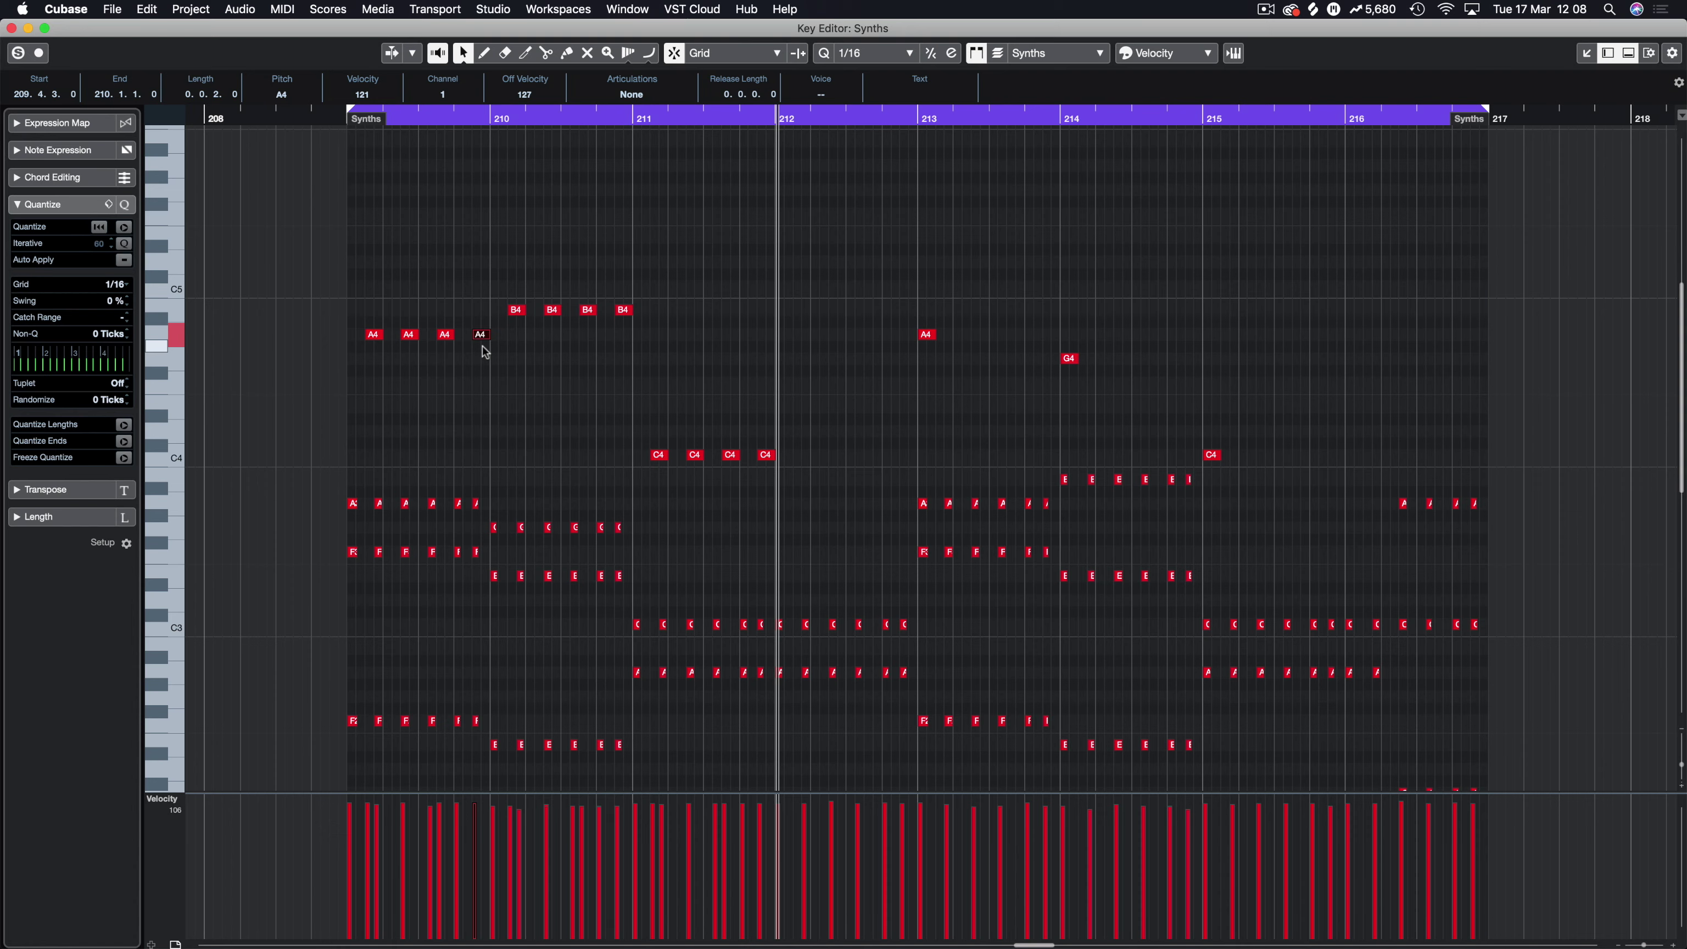
pyautogui.press('Up')
pyautogui.press('Up')
pyautogui.click(588, 310)
pyautogui.press('Up')
pyautogui.press('Up')
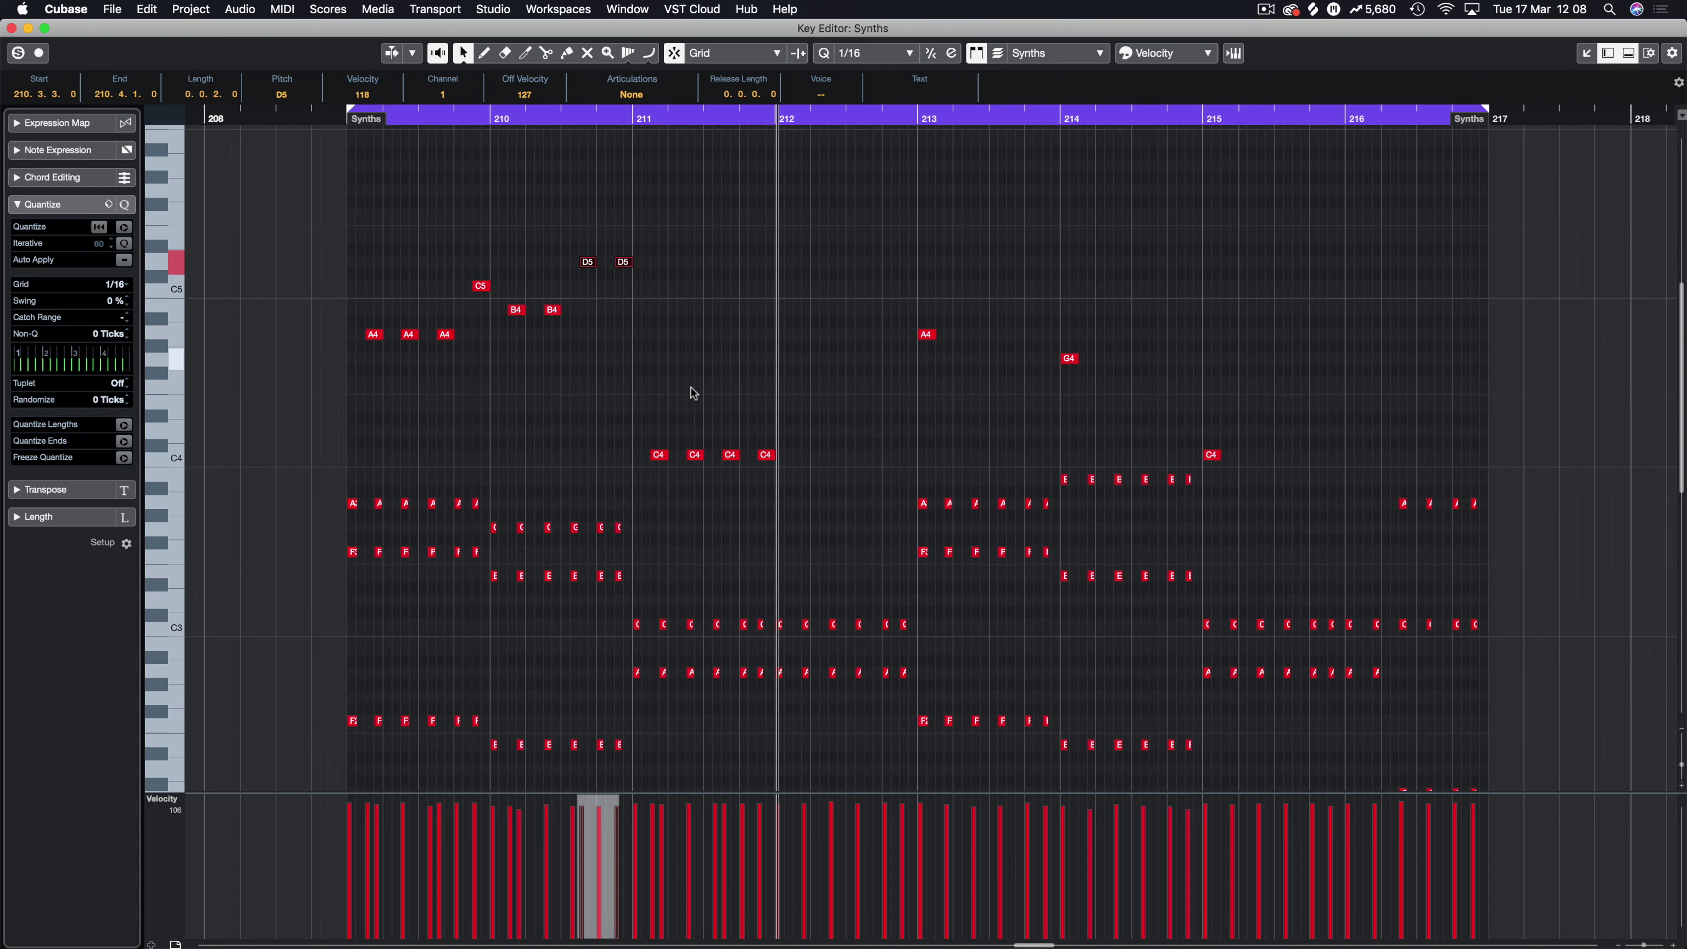
pyautogui.press('space')
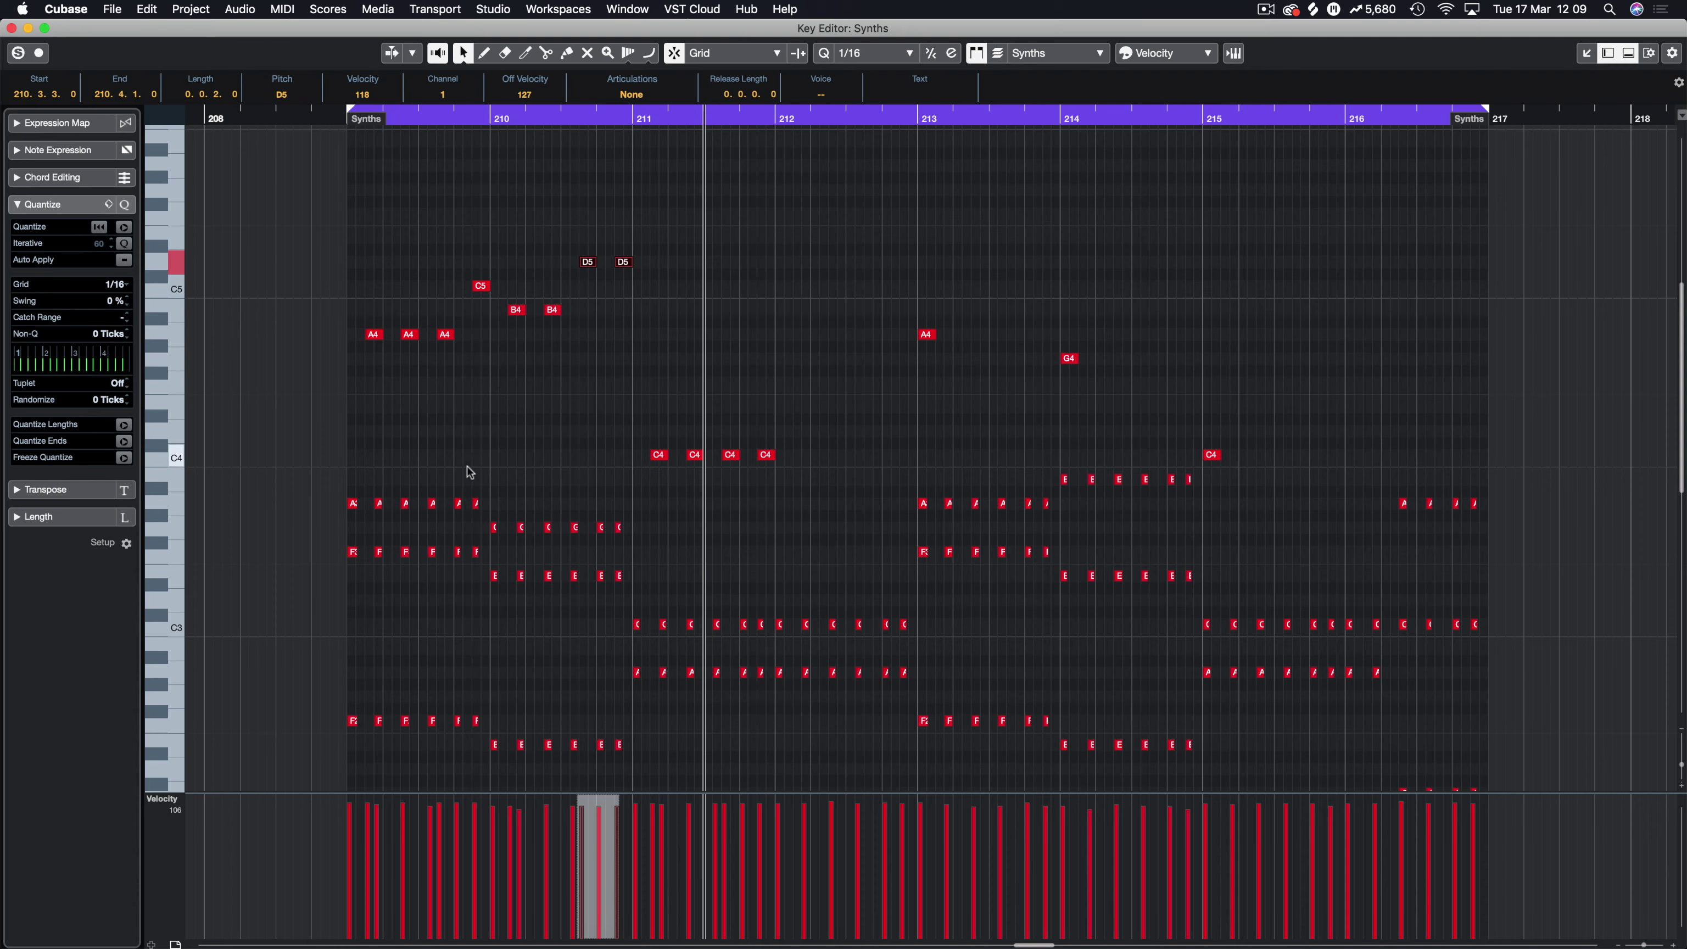
# Step: Delete all the trial melody notes from C4 upward in bars 209 to 215 and close the Key Editor
pyautogui.moveTo(305, 203); pyautogui.dragTo(808, 469)
pyautogui.press('Delete')
pyautogui.moveTo(1186, 409); pyautogui.dragTo(1244, 459)
pyautogui.press('Delete')
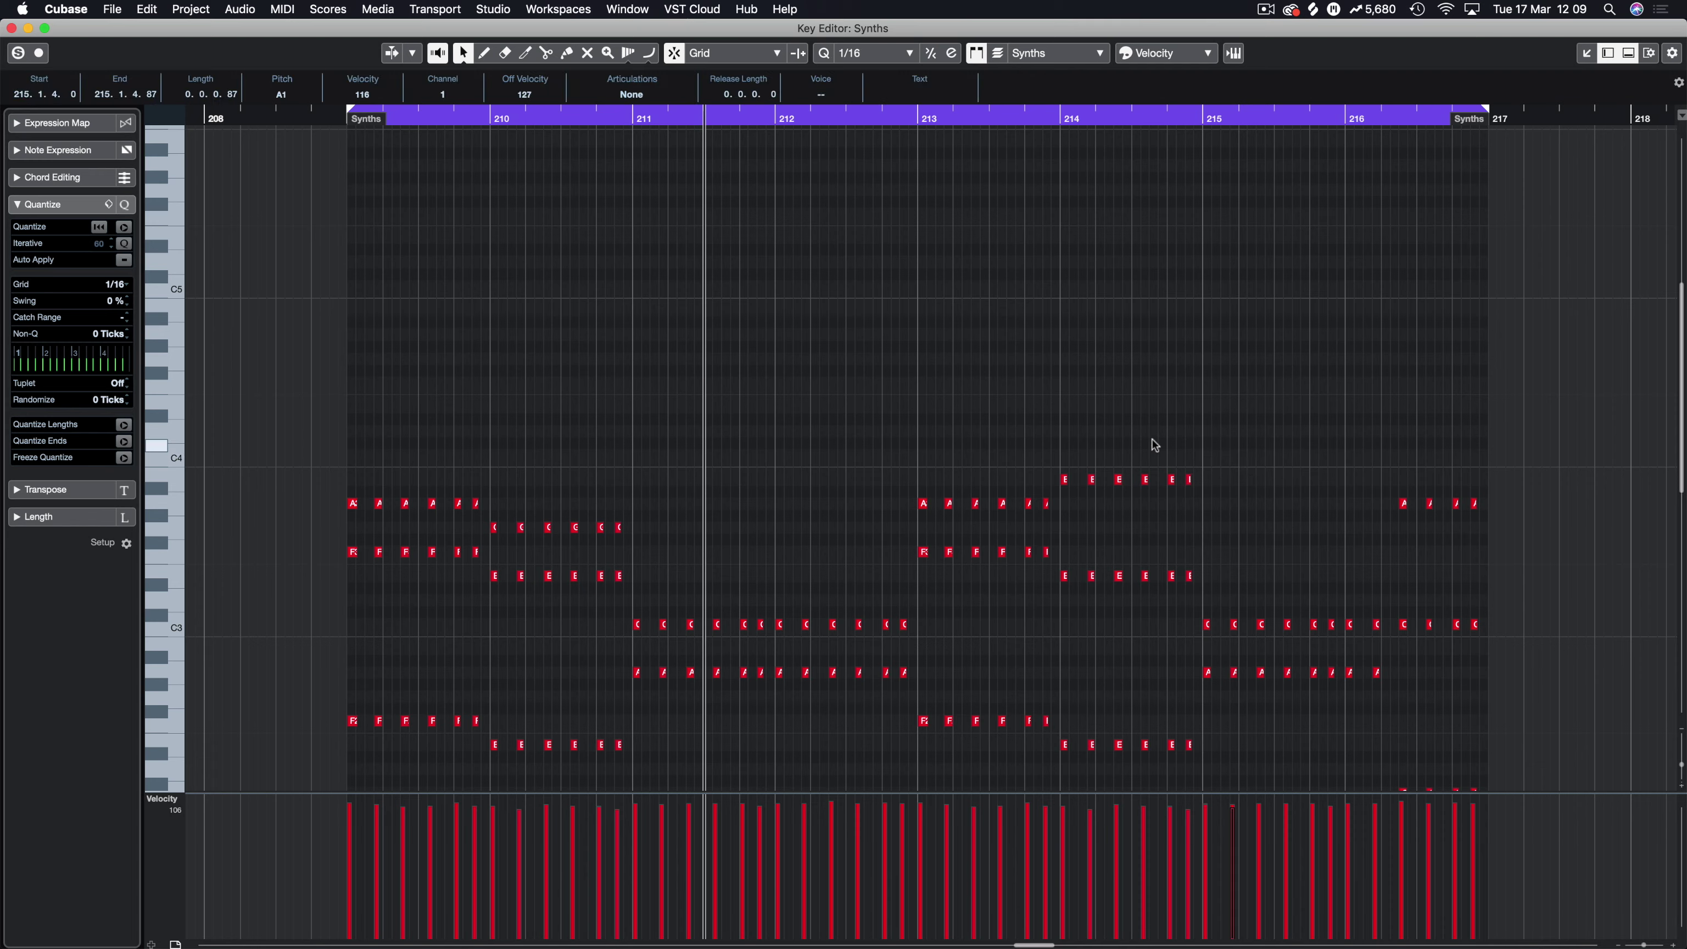
pyautogui.press('Return')
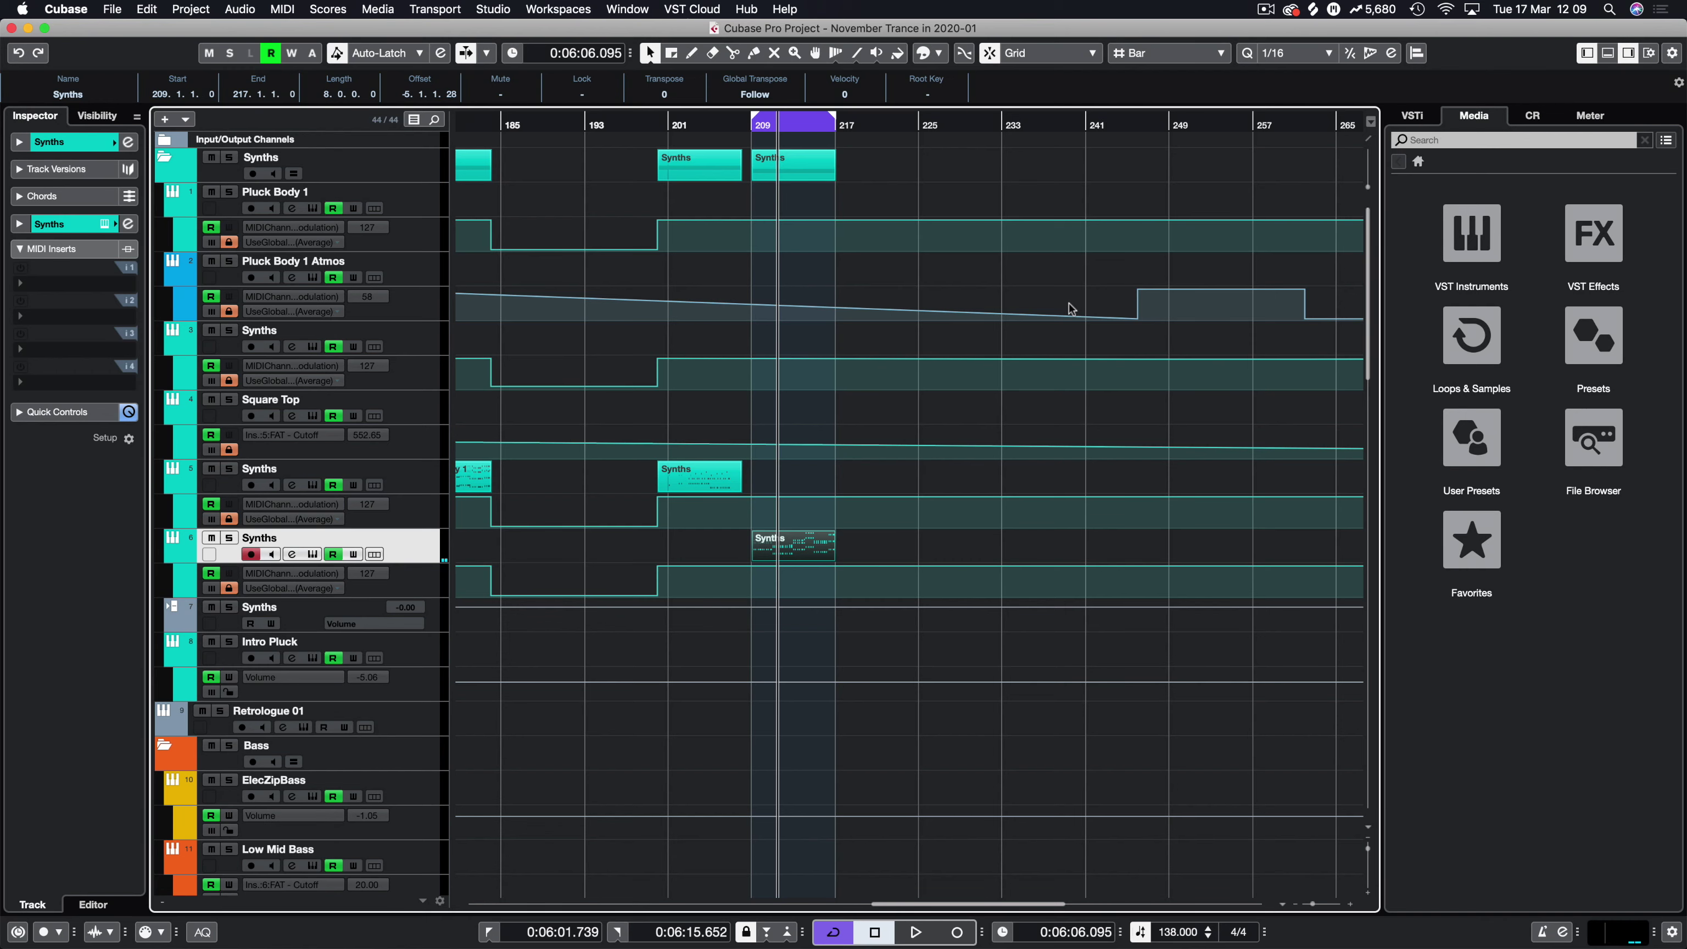
# Step: Copy the eight-bar Synths part at bar 209 onto the five synth tracks above, up to Pluck Body 1, and play them together
pyautogui.moveTo(785, 547); pyautogui.dragTo(786, 266)
pyautogui.moveTo(787, 266); pyautogui.dragTo(789, 202)
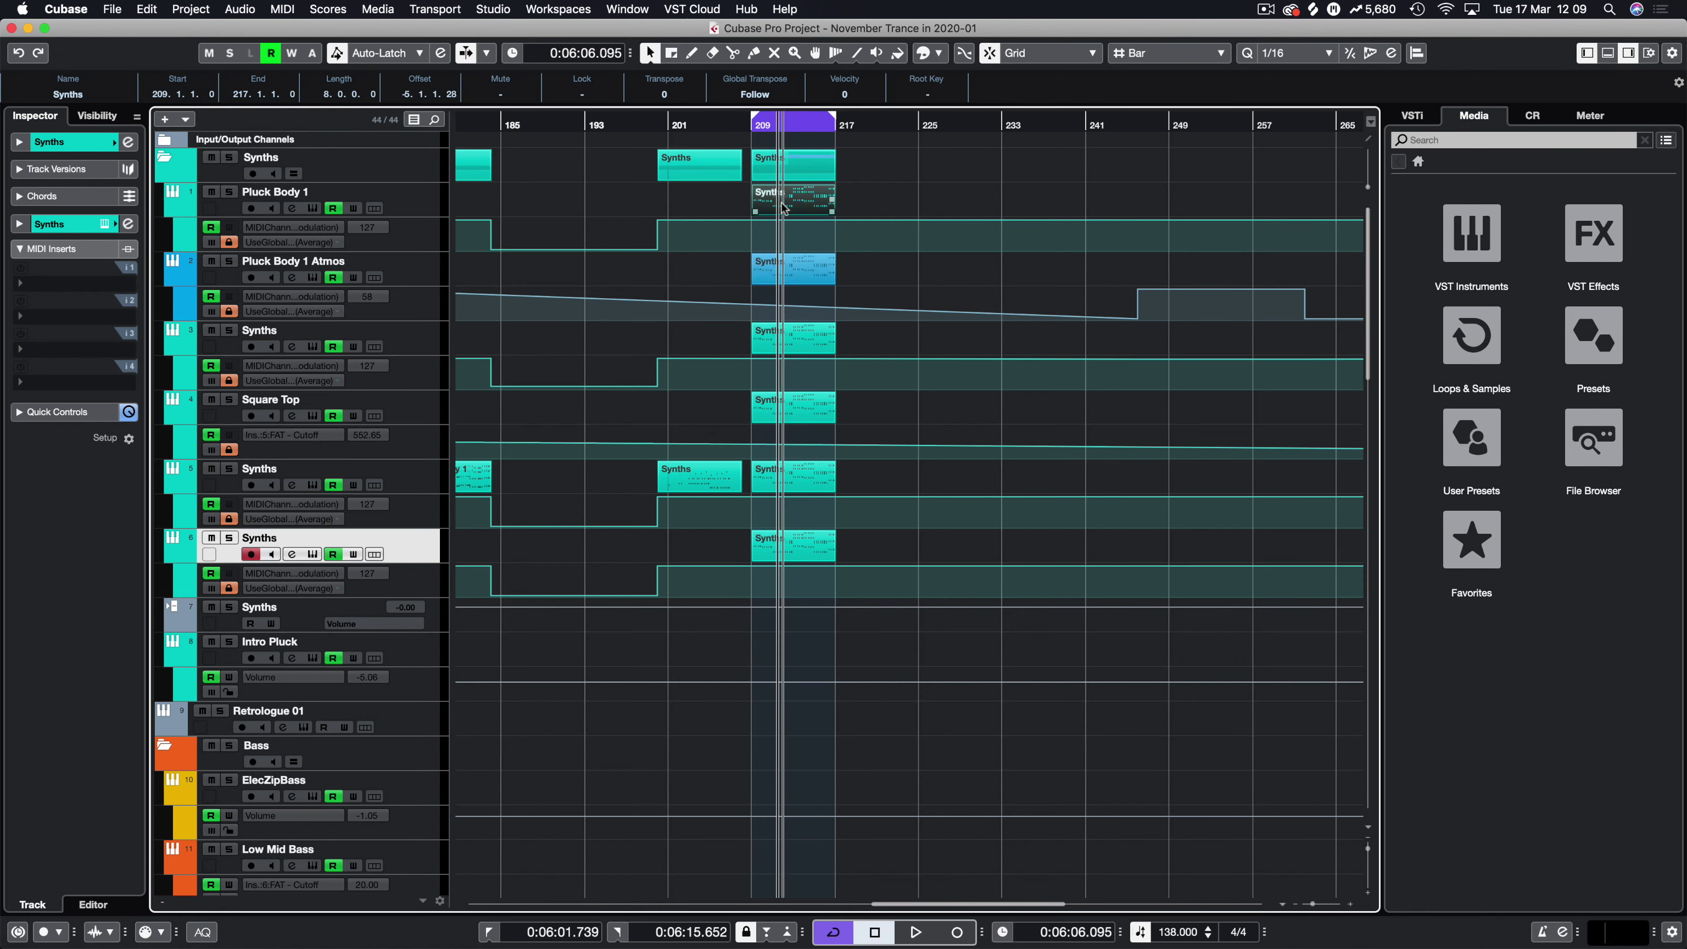
pyautogui.click(843, 199)
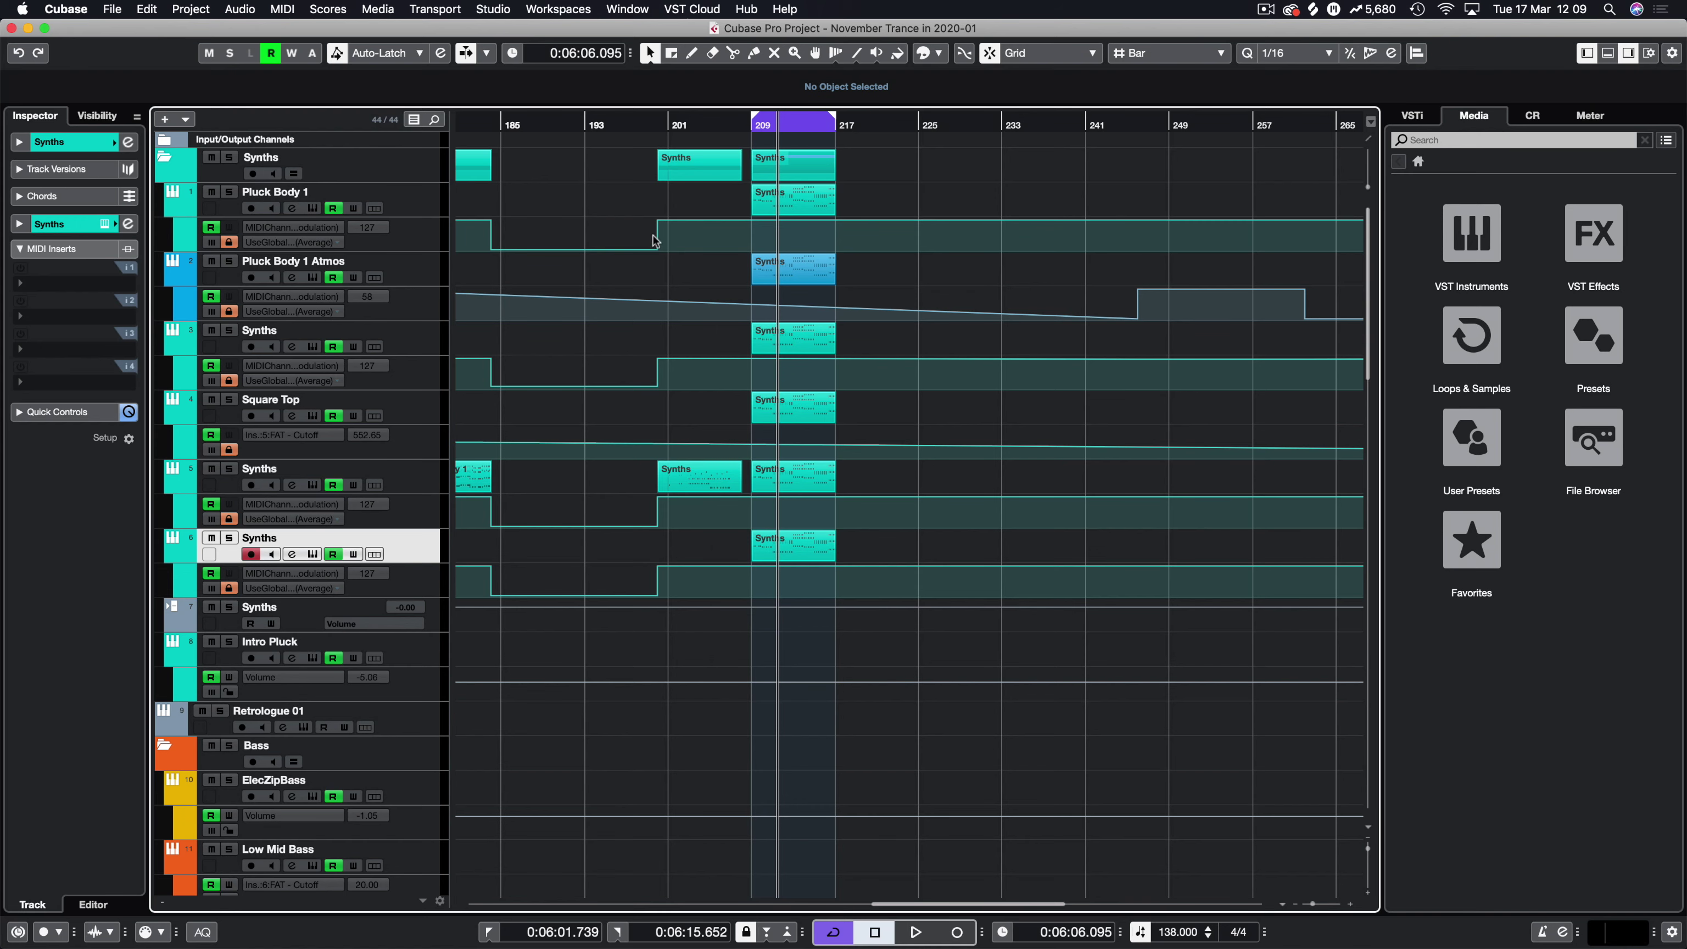
pyautogui.press('space')
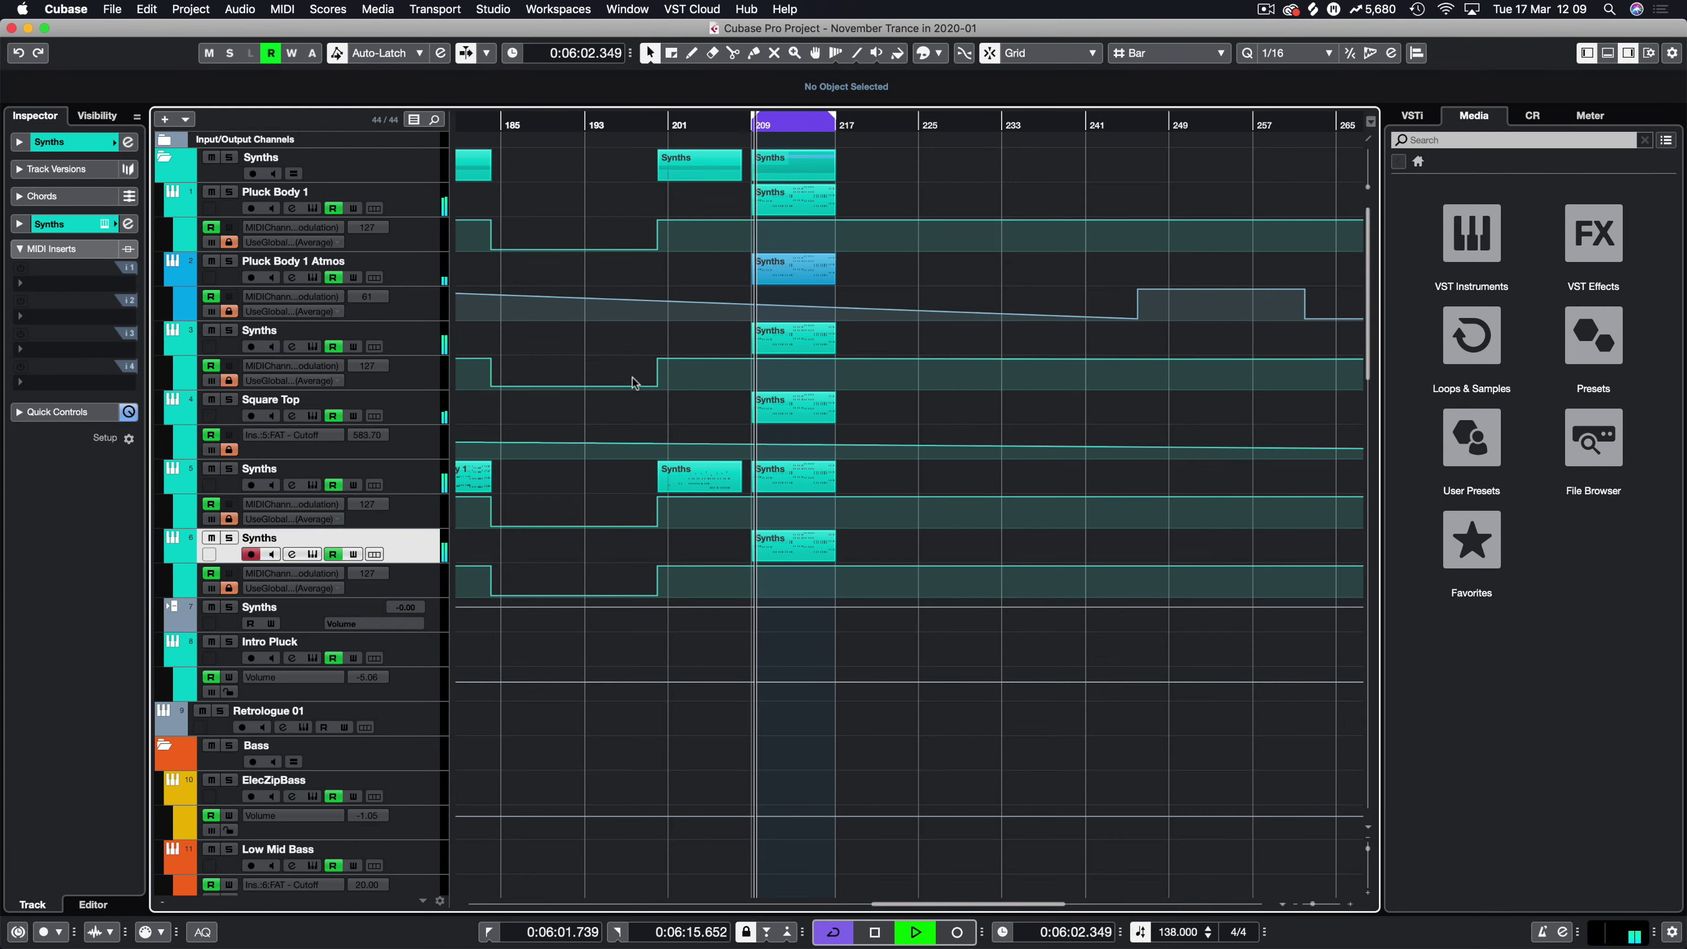
pyautogui.press('space')
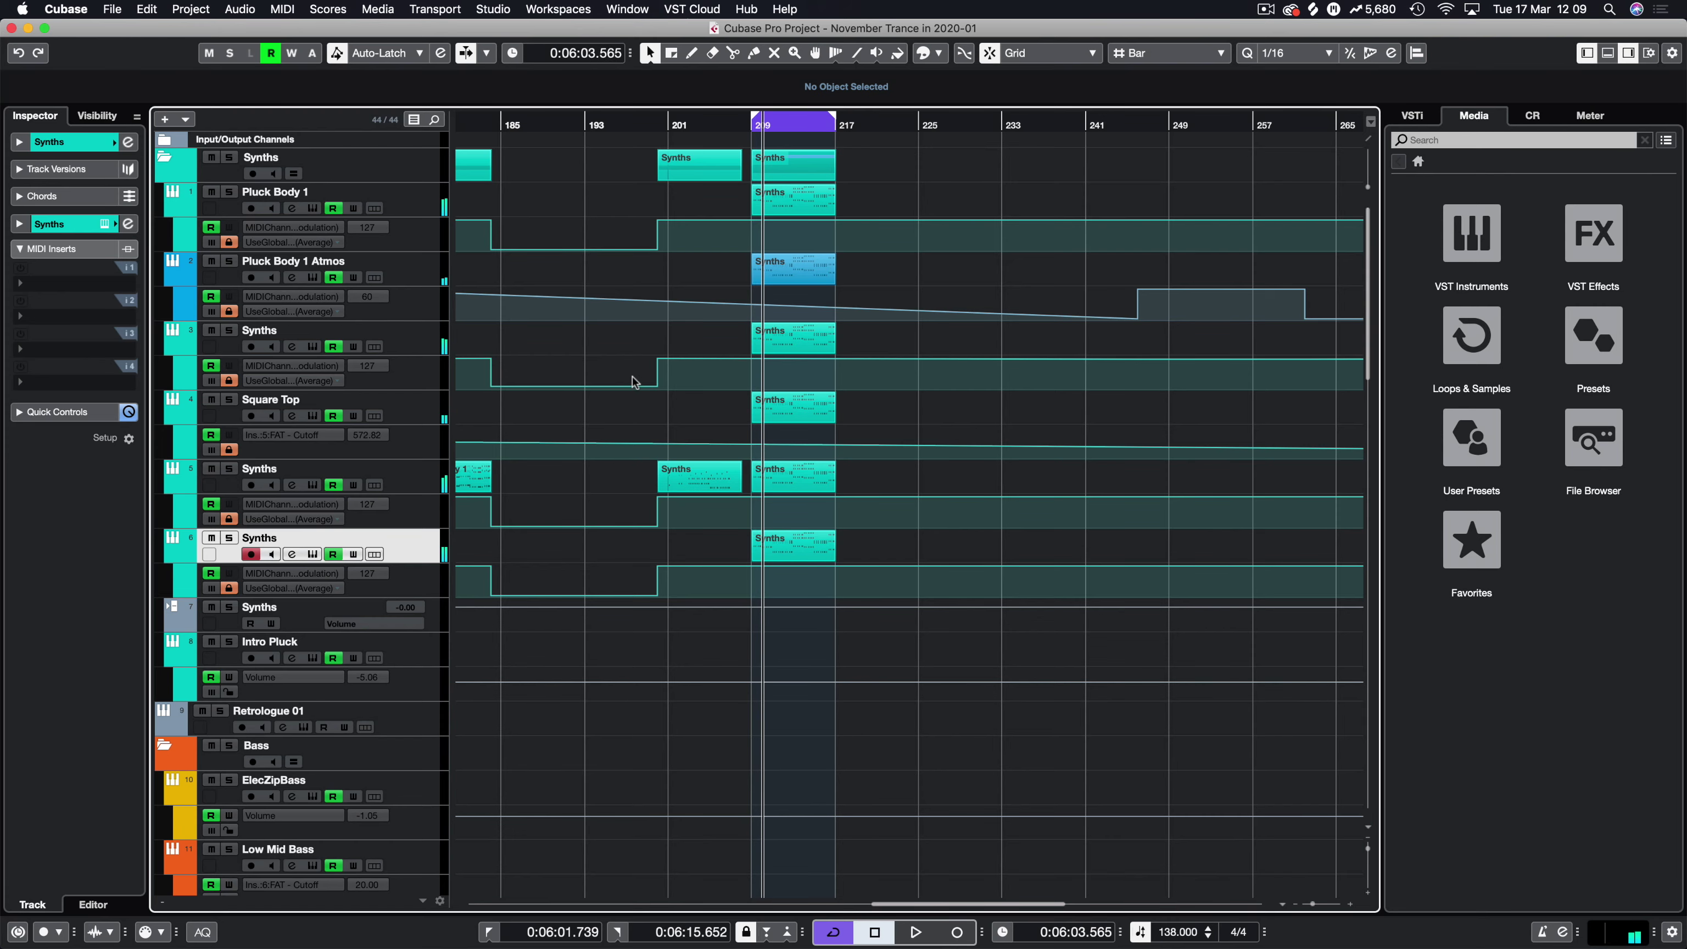
# Step: Copy the two Battery 4 kick parts starting at bar 33 and return the cursor to bar 209
pyautogui.scroll(-15, 634, 380)
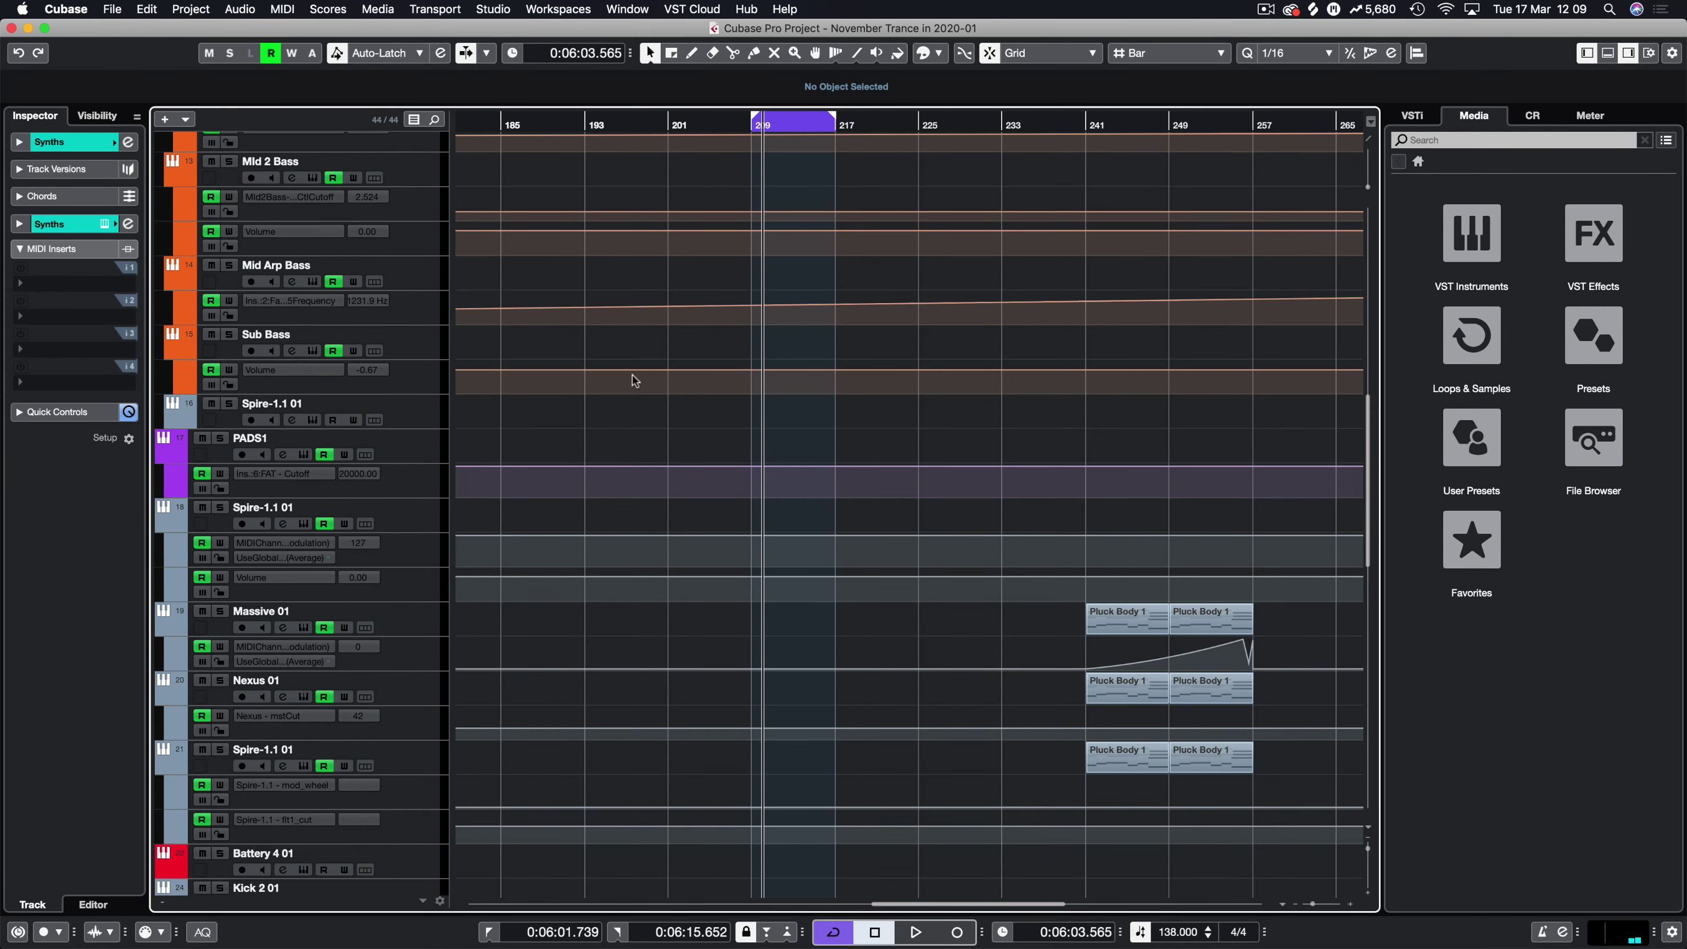
pyautogui.hscroll(-8, 635, 381)
pyautogui.hscroll(-15, 634, 380)
pyautogui.scroll(-8, 635, 381)
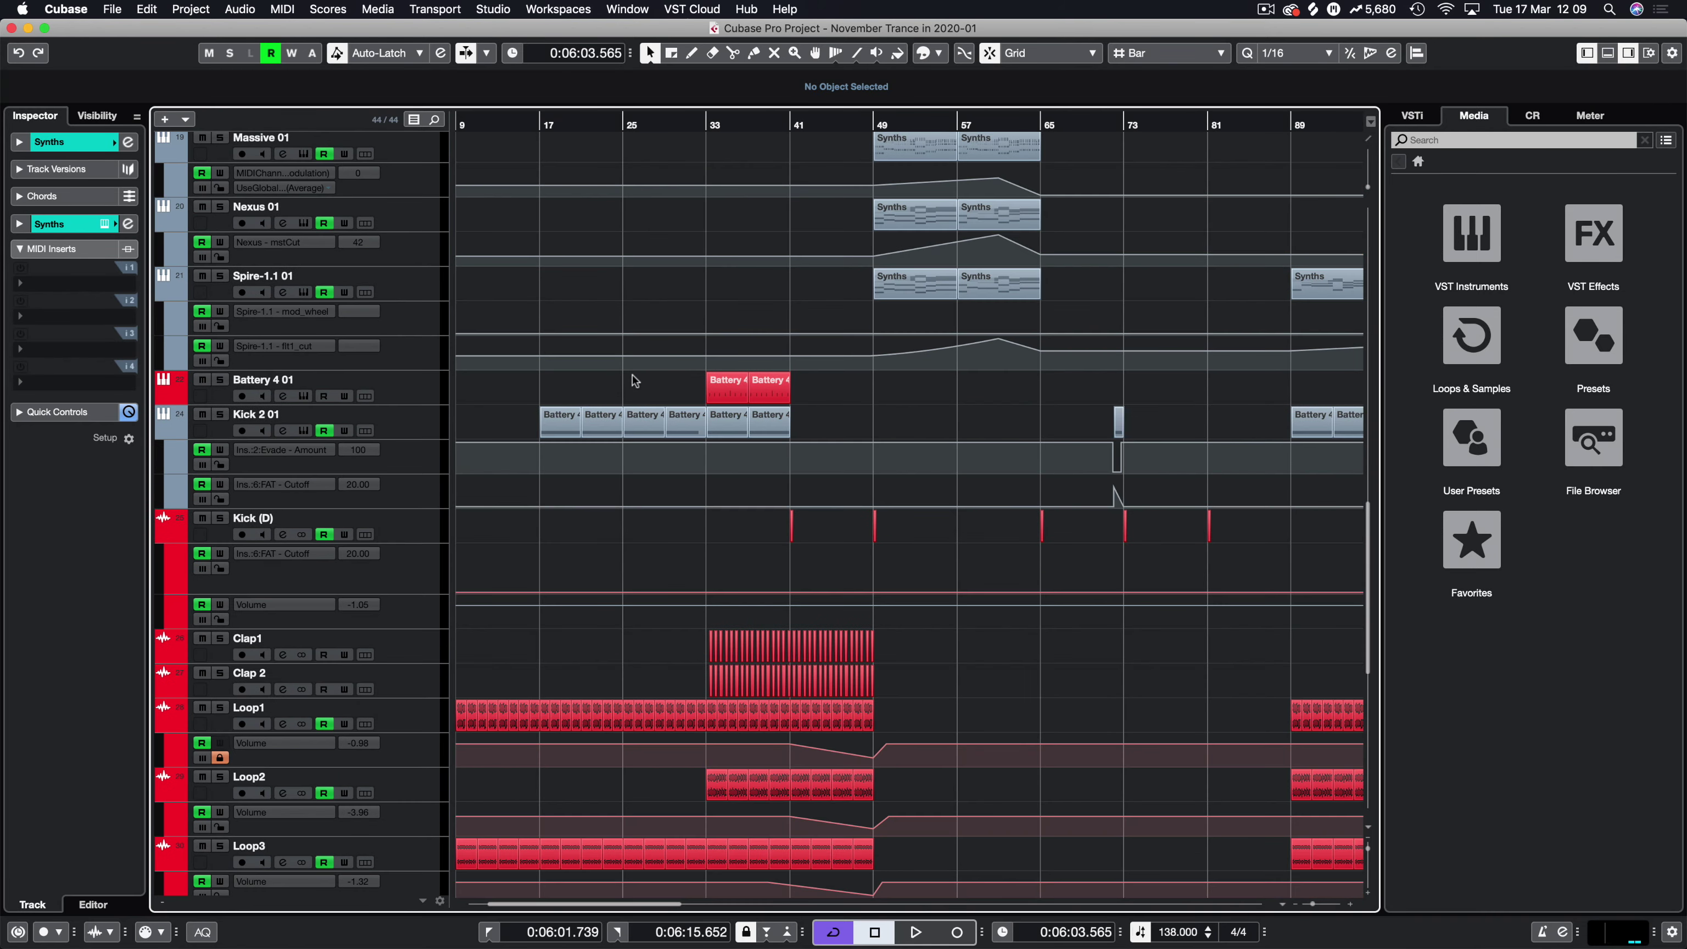
pyautogui.click(730, 395)
pyautogui.hscroll(20, 730, 396)
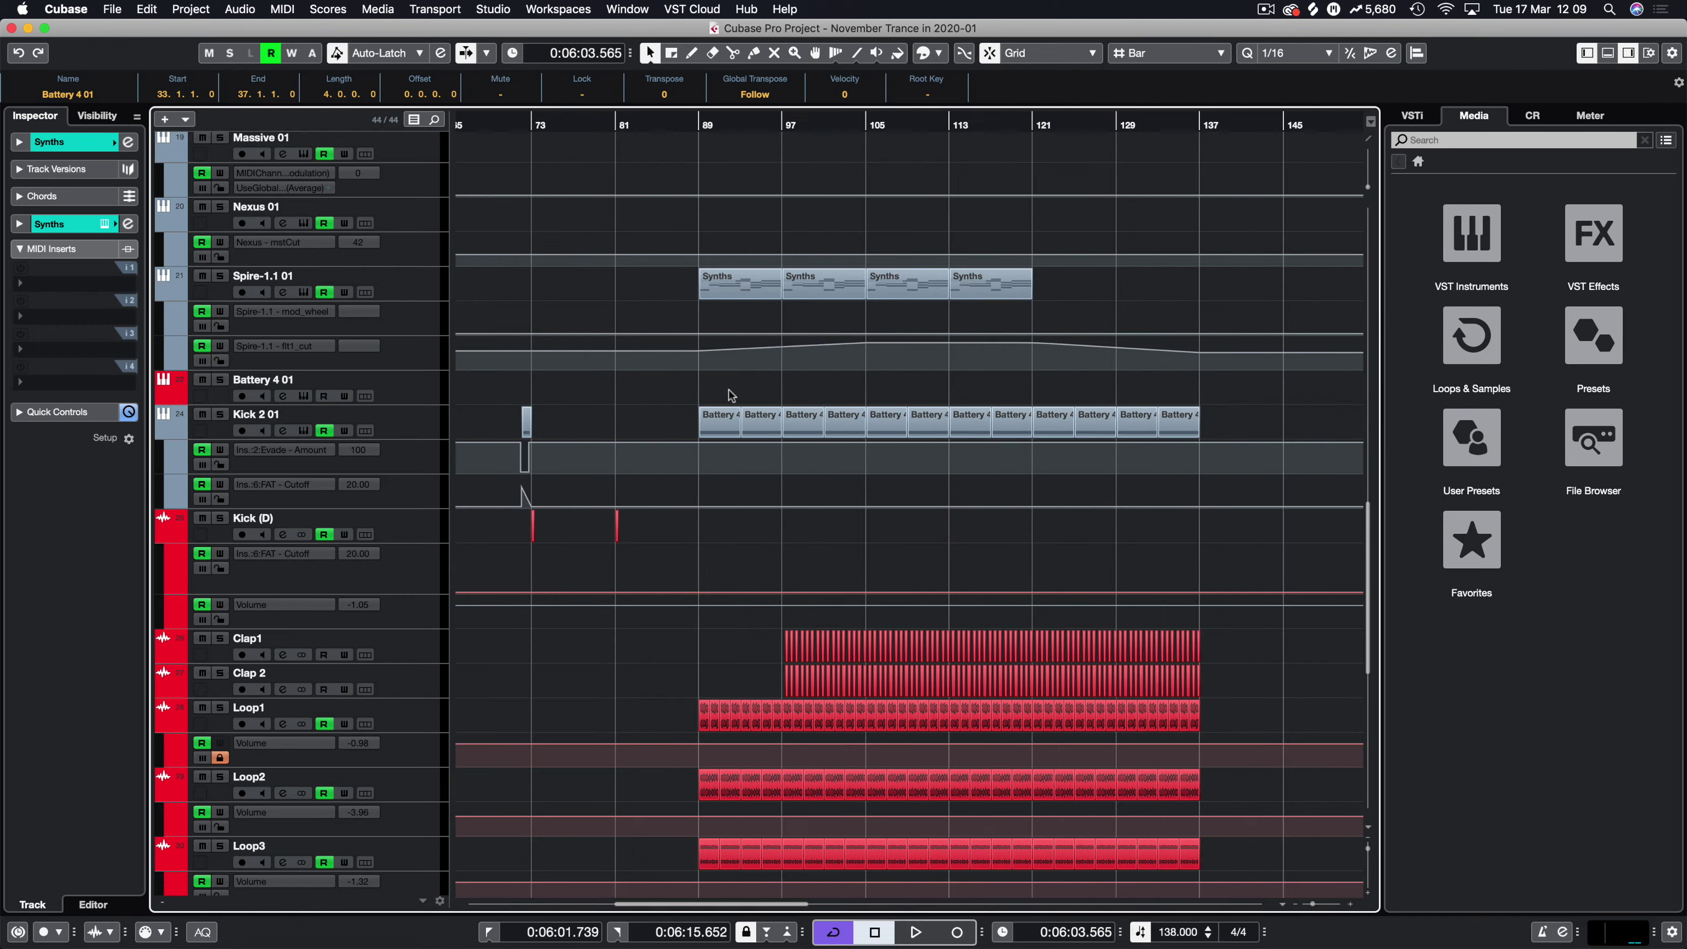
pyautogui.press('KP_1')
pyautogui.hotkey('ctrl', 'l')
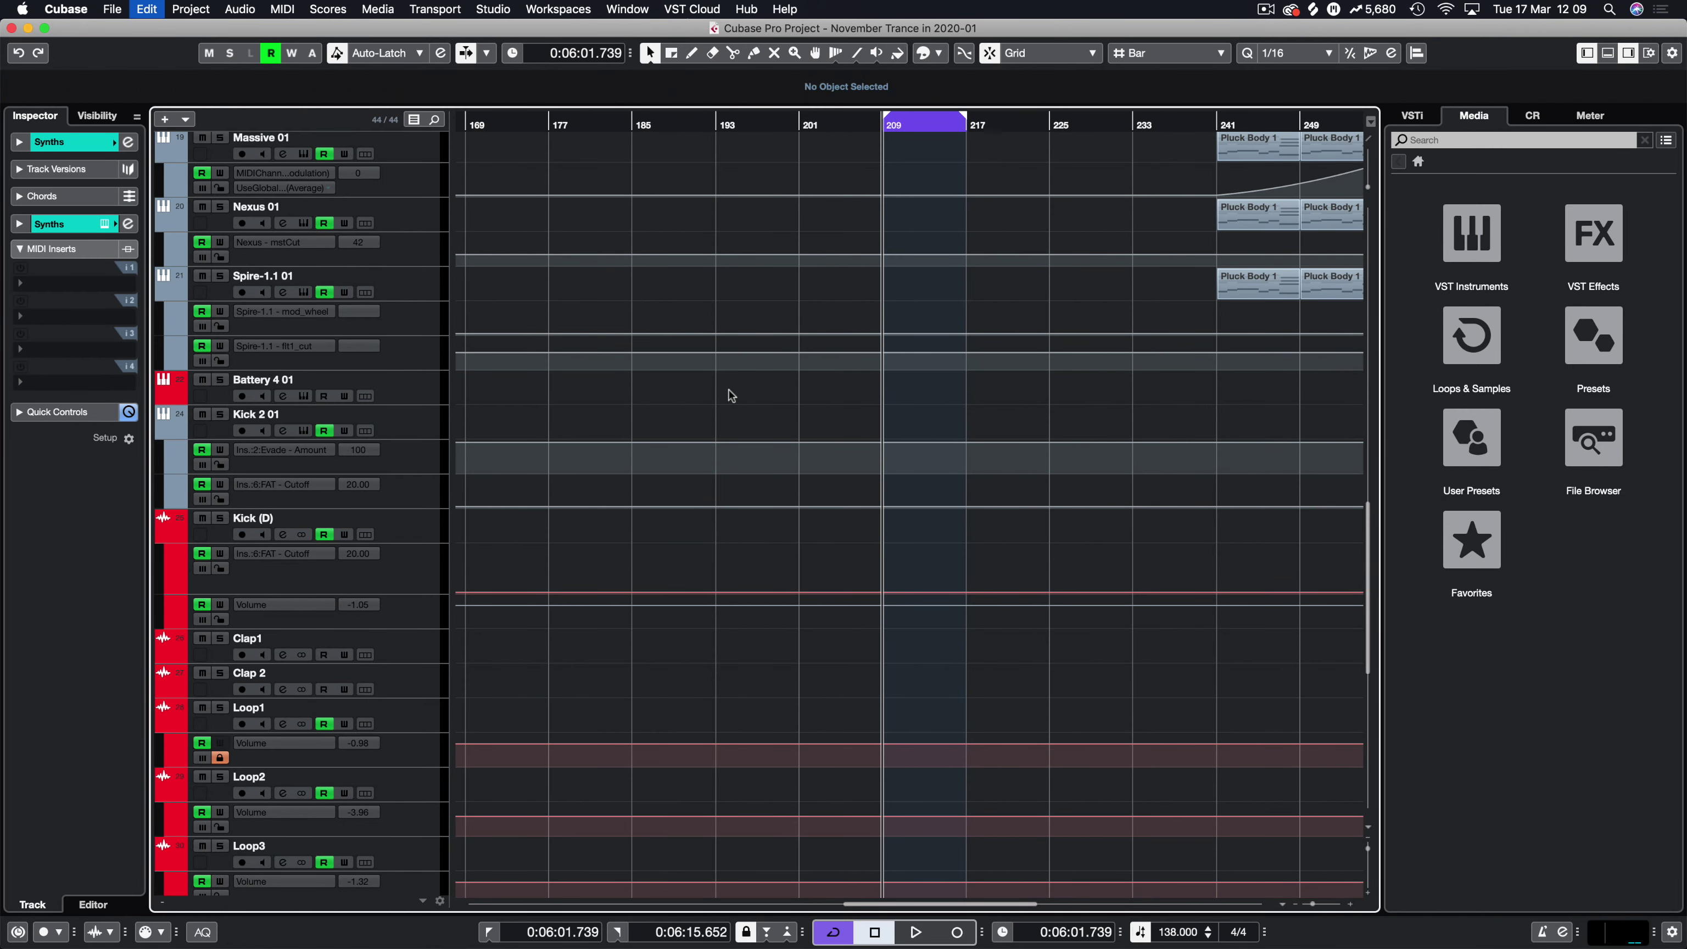
# Step: Undo the last change, paste the two Battery 4 parts onto the Kick 2 01 track at bar 209, and start playback
pyautogui.press('super+z')
pyautogui.click(429, 394)
pyautogui.click(430, 420)
pyautogui.press('super+v')
pyautogui.press('space')
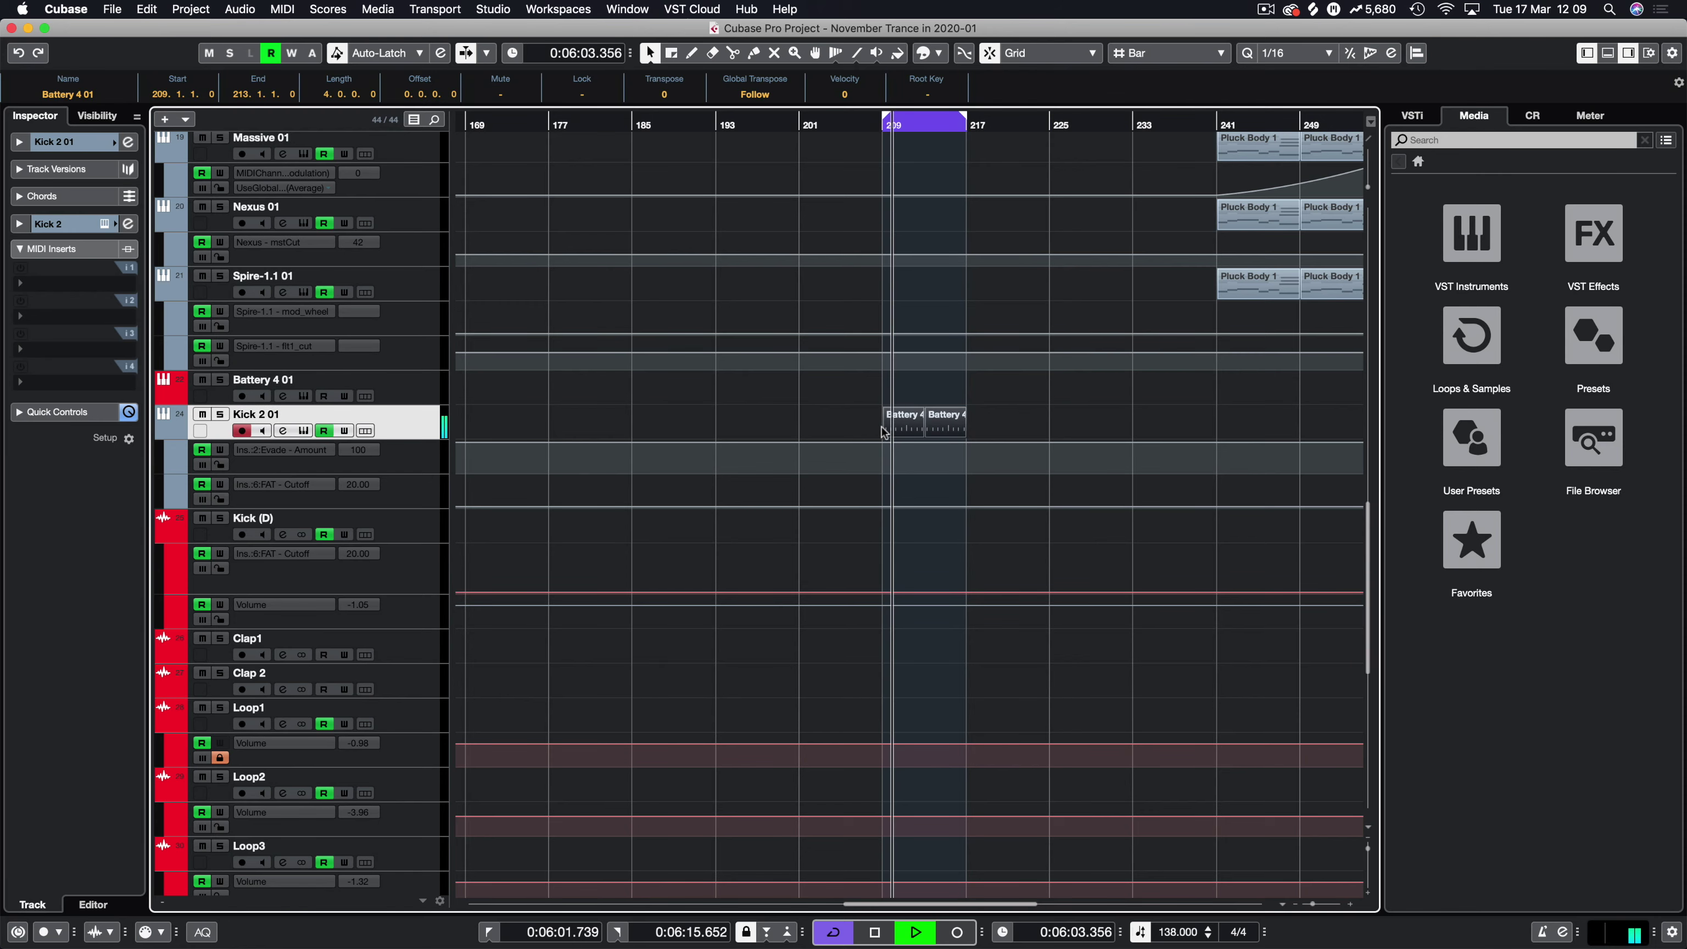
# Step: Open the first Battery 4 part in the Key Editor and delete the extra note stacked above the kick note in bar 211
pyautogui.doubleClick(912, 420)
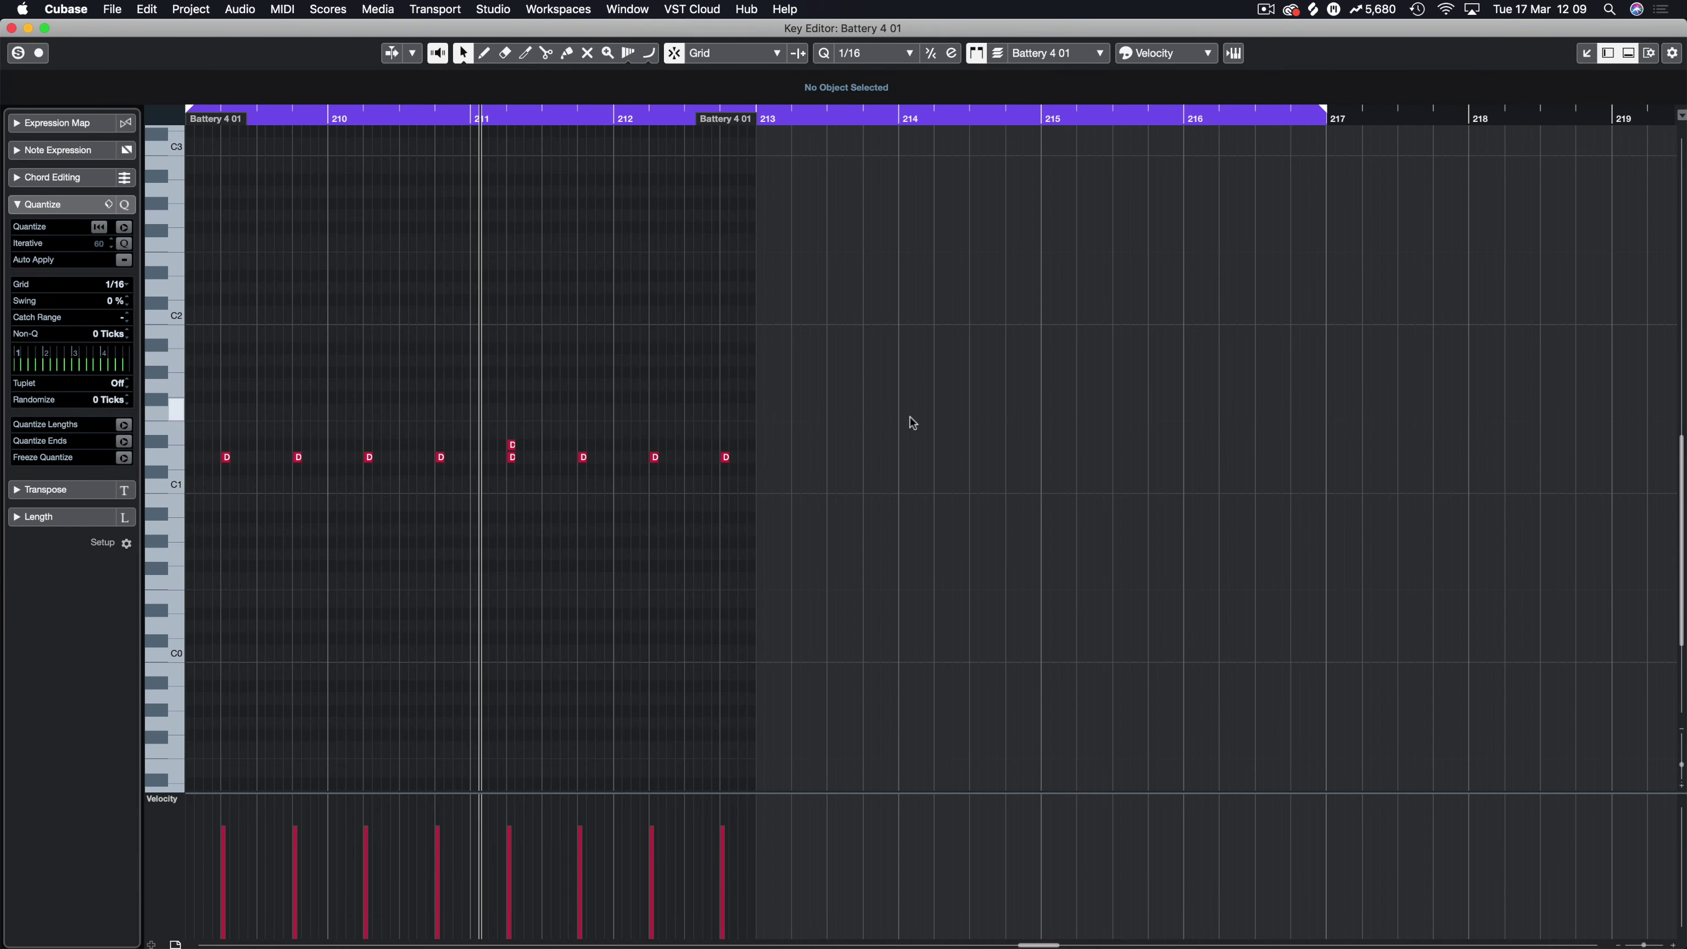
pyautogui.press('space')
pyautogui.moveTo(584, 428); pyautogui.dragTo(508, 445)
pyautogui.press('Delete')
pyautogui.moveTo(845, 414); pyautogui.dragTo(284, 462)
pyautogui.click(299, 415)
# Step: Close the Key Editor and play the layered synth chords with the kick from bar 209
pyautogui.press('KP_1')
pyautogui.press('space')
pyautogui.press('Return')
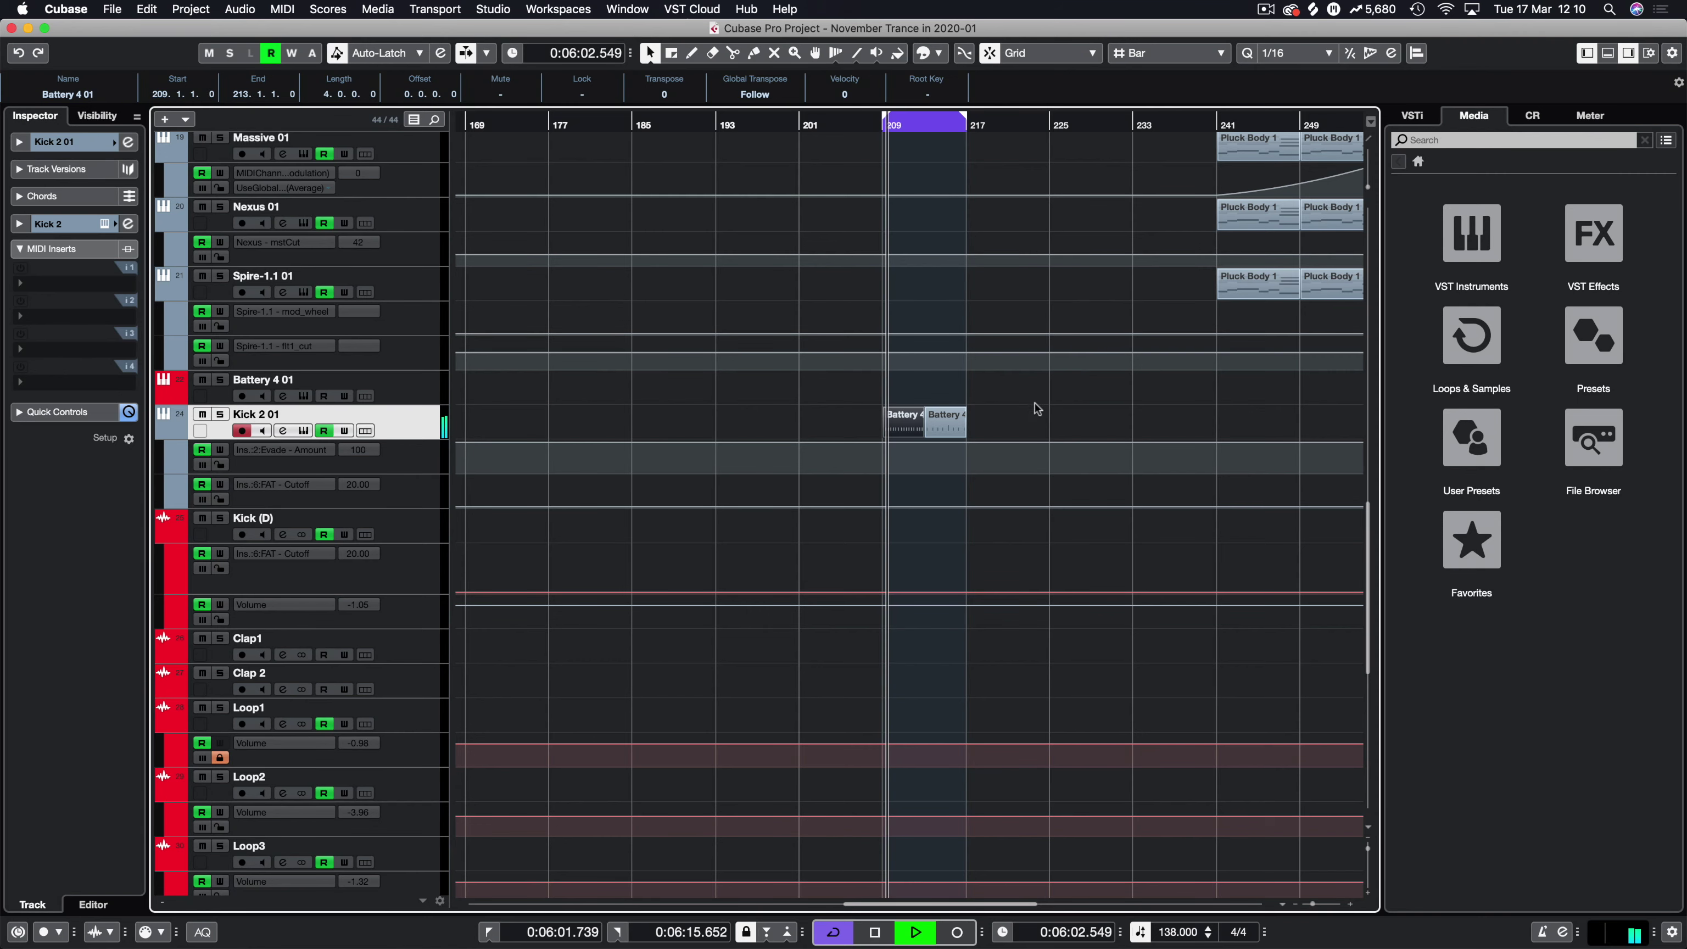
pyautogui.click(946, 423)
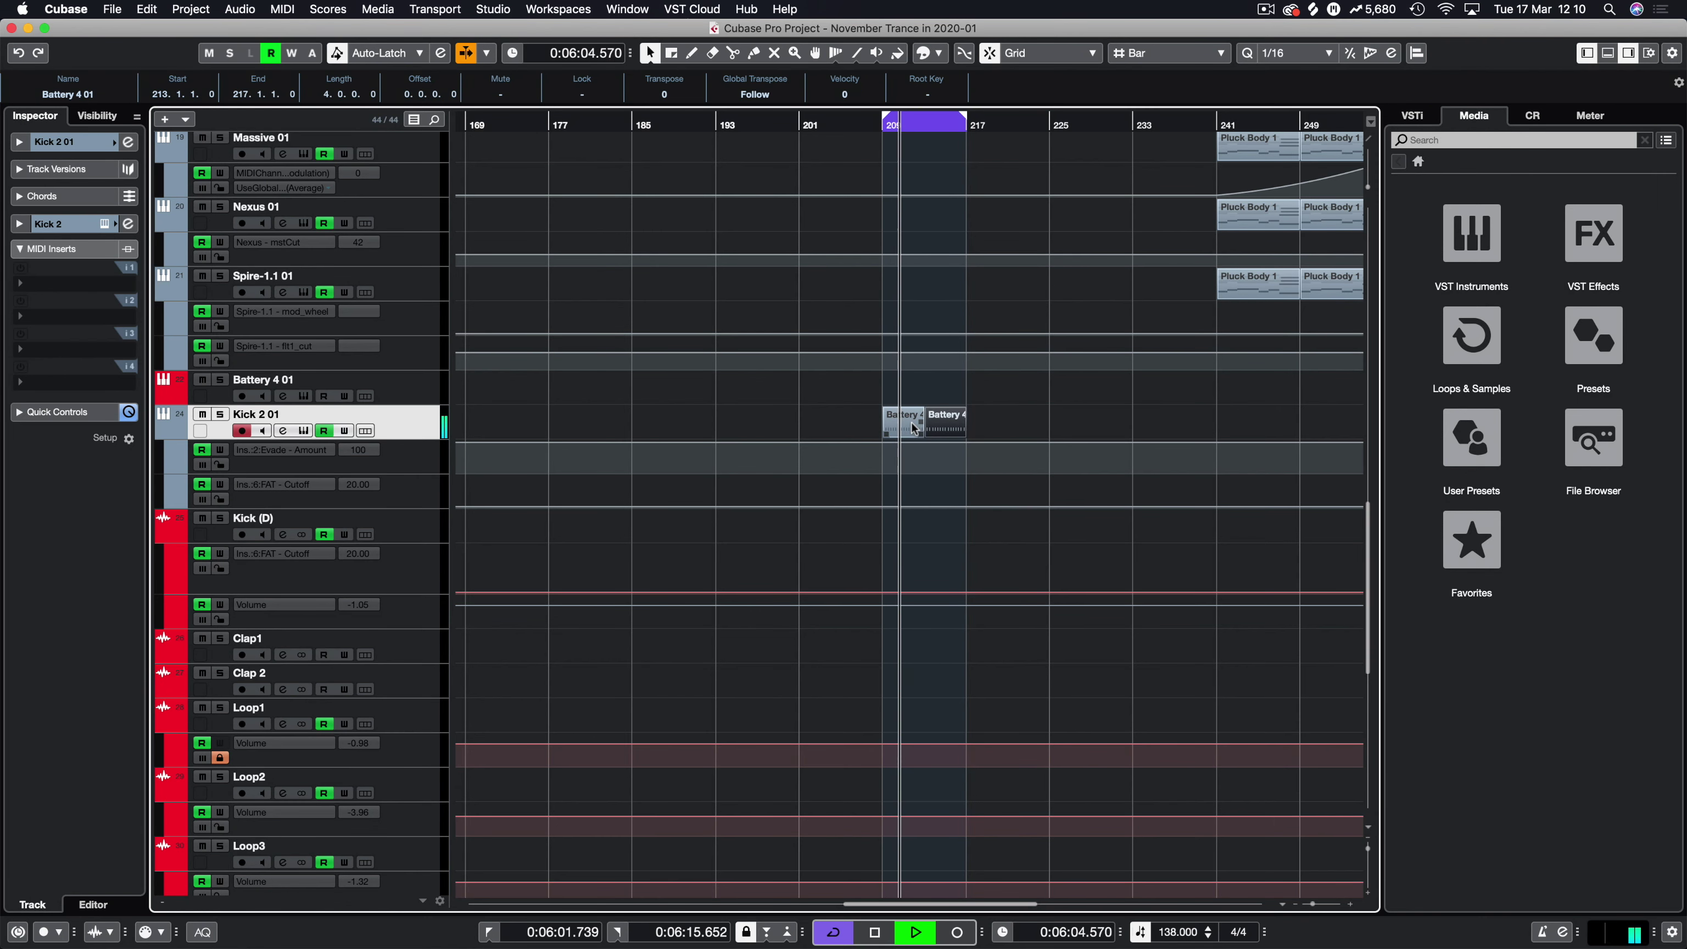
pyautogui.scroll(15, 923, 405)
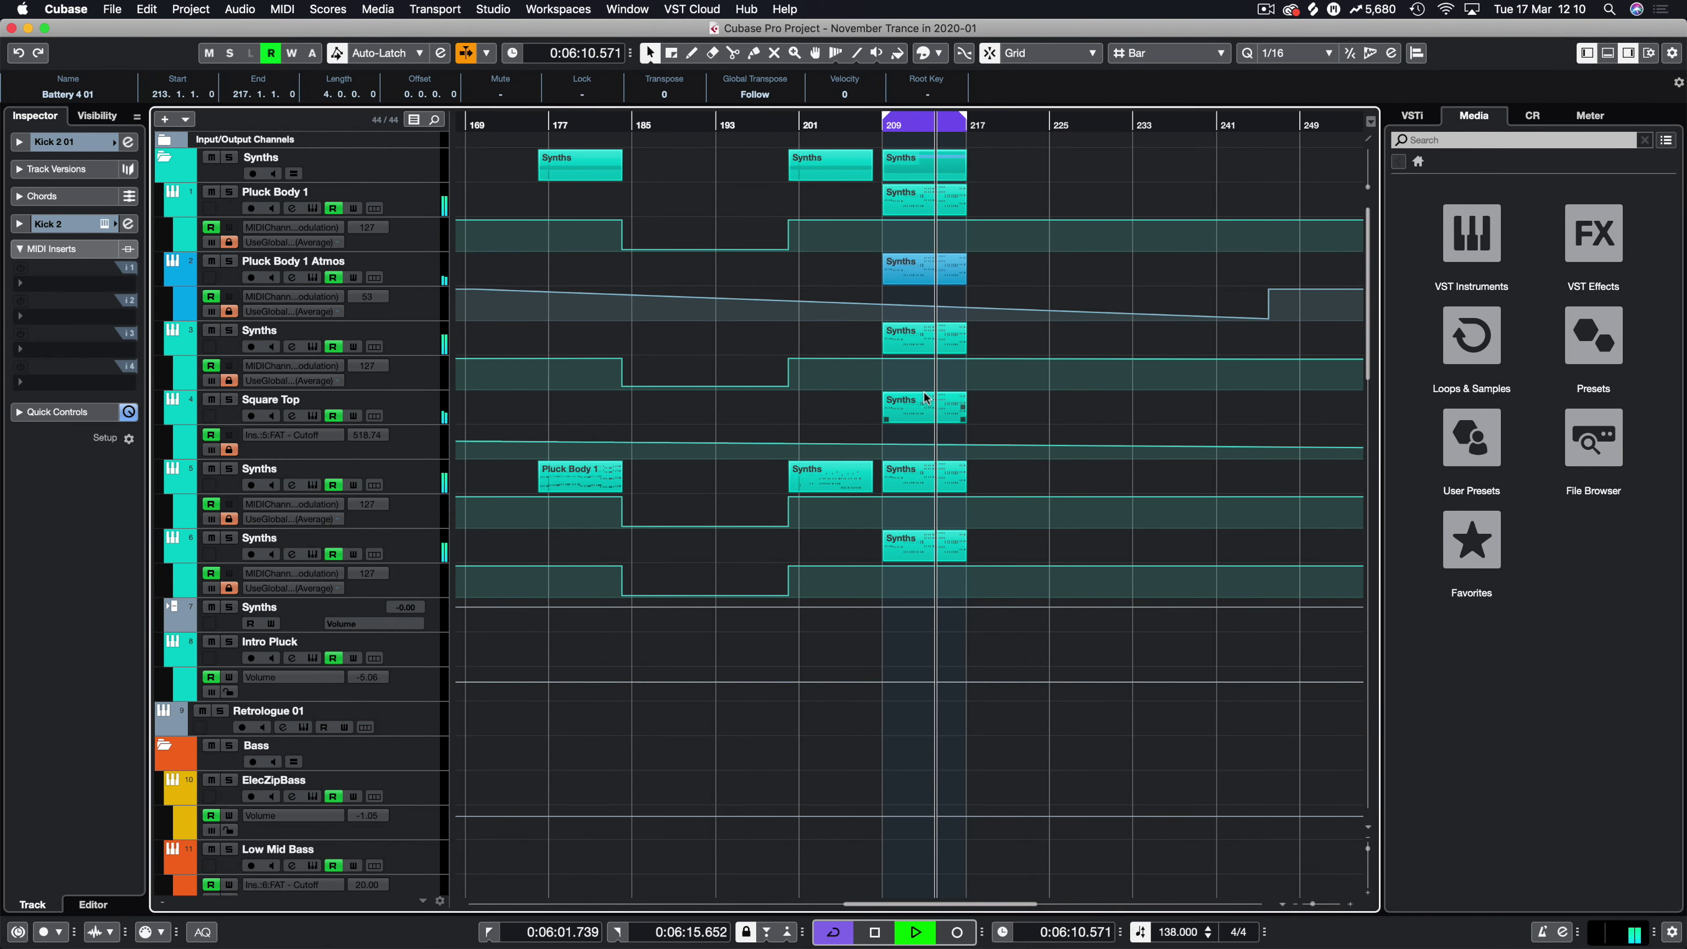
pyautogui.press('space')
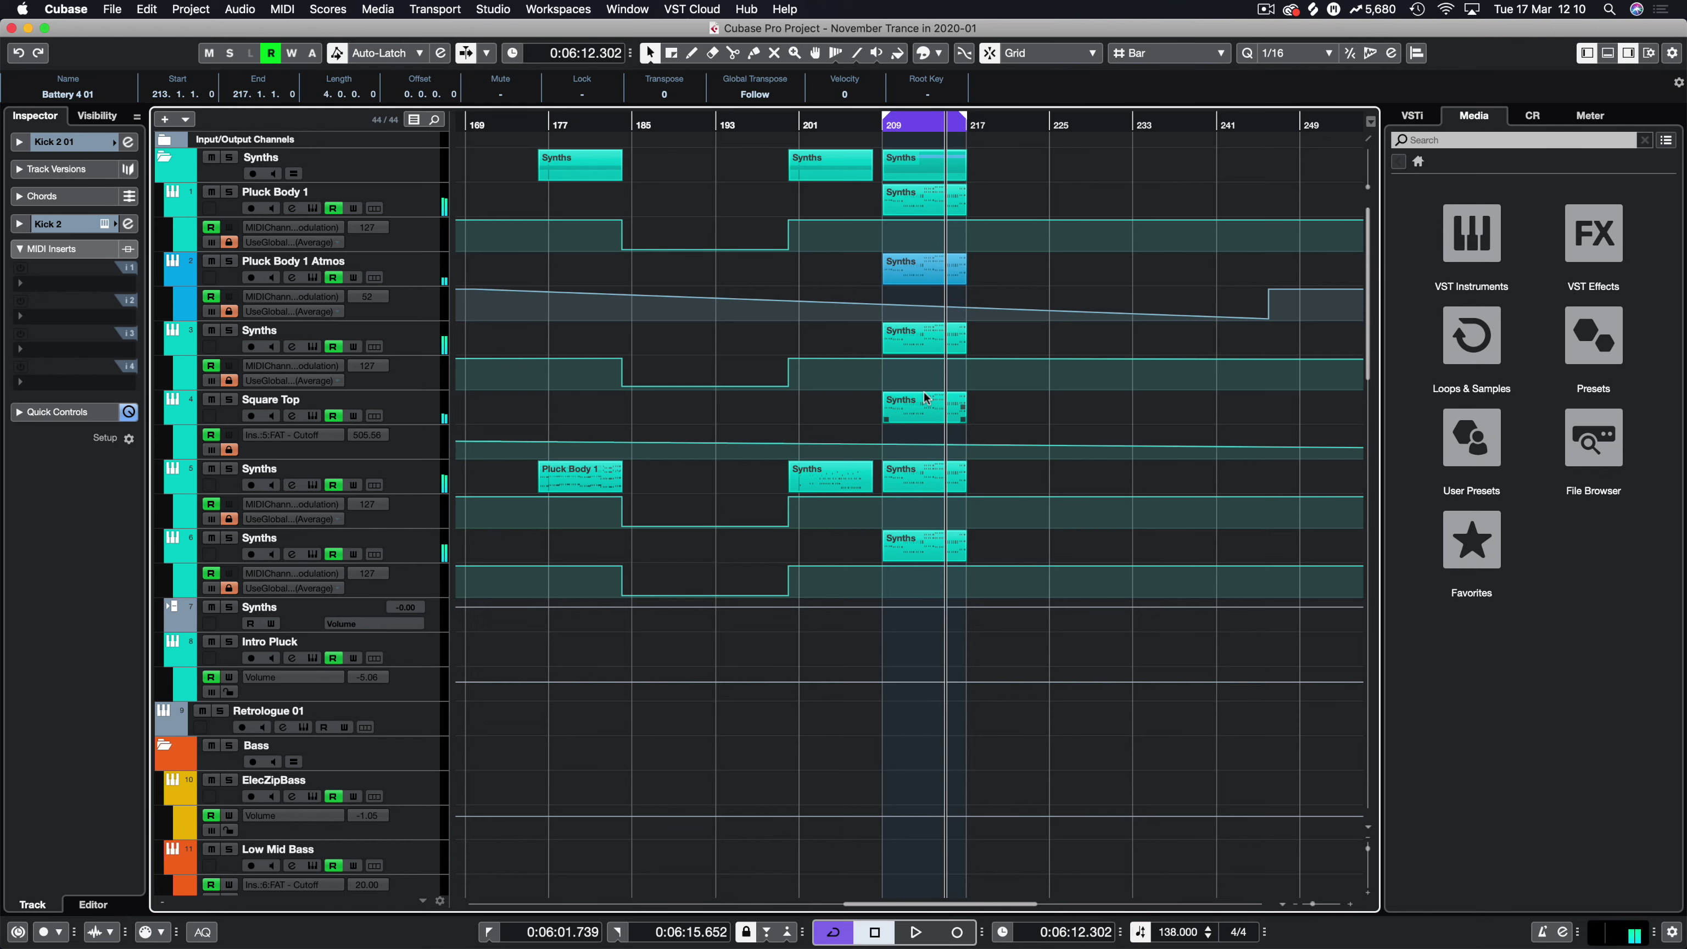
# Step: Examine the top notes of bar 214 and the A3, C3 and C2 notes closing bar 216 in the Pluck Body 1 part
pyautogui.doubleClick(926, 204)
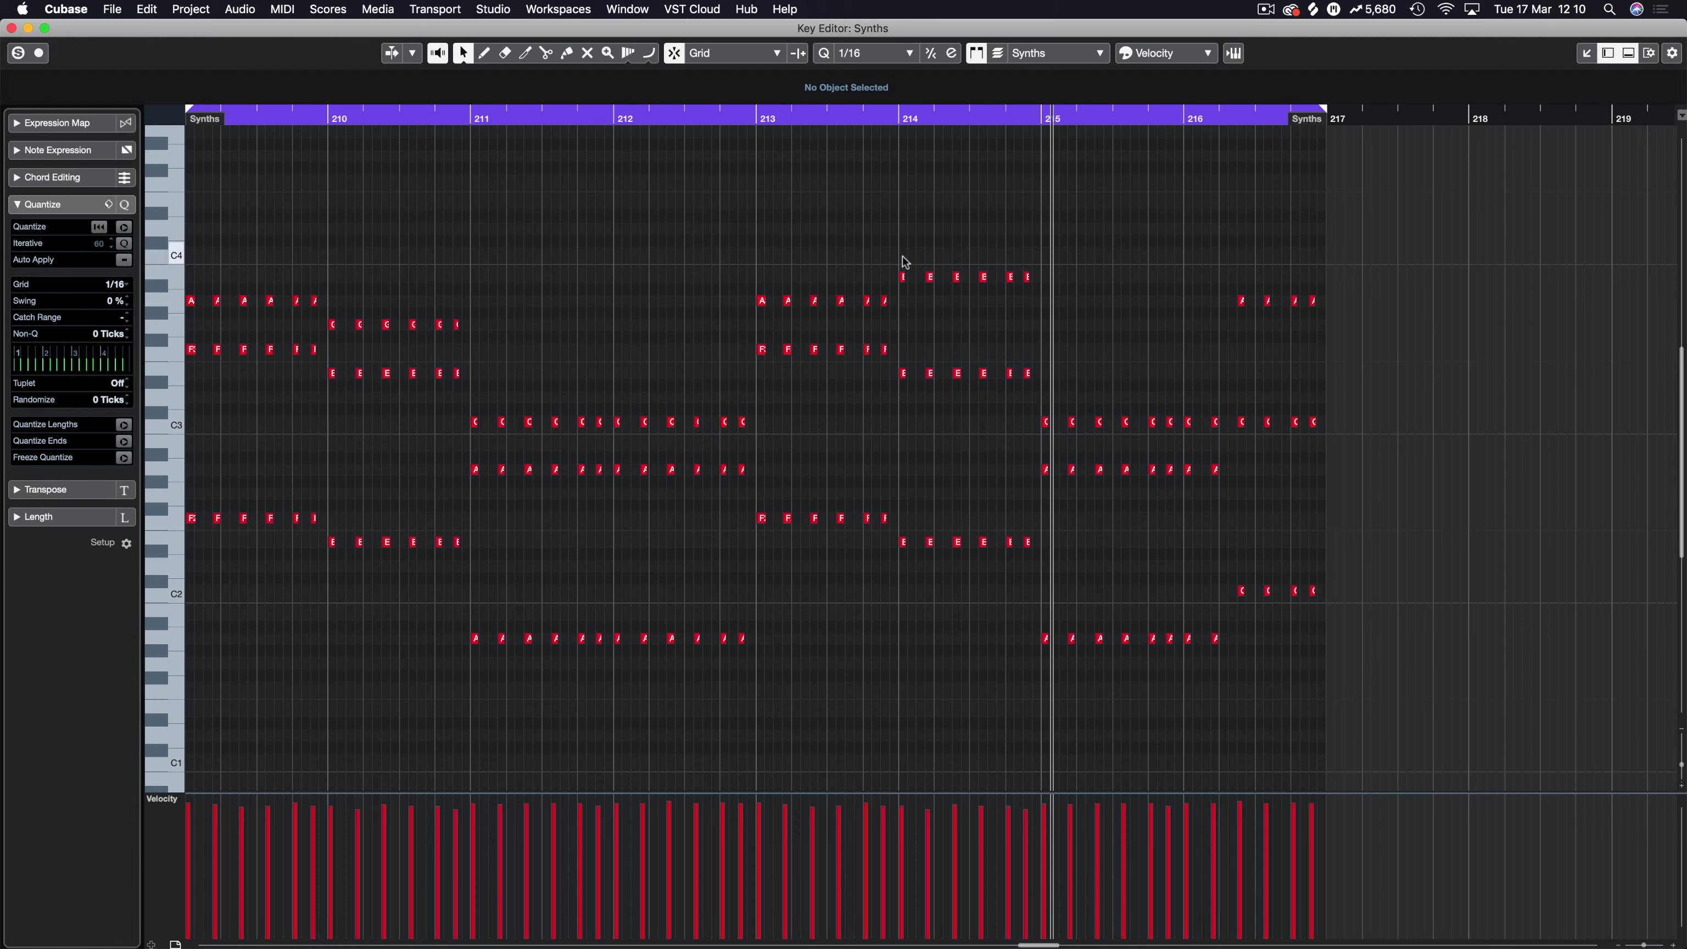
pyautogui.moveTo(878, 254); pyautogui.dragTo(1404, 341)
pyautogui.moveTo(1102, 251); pyautogui.dragTo(903, 295)
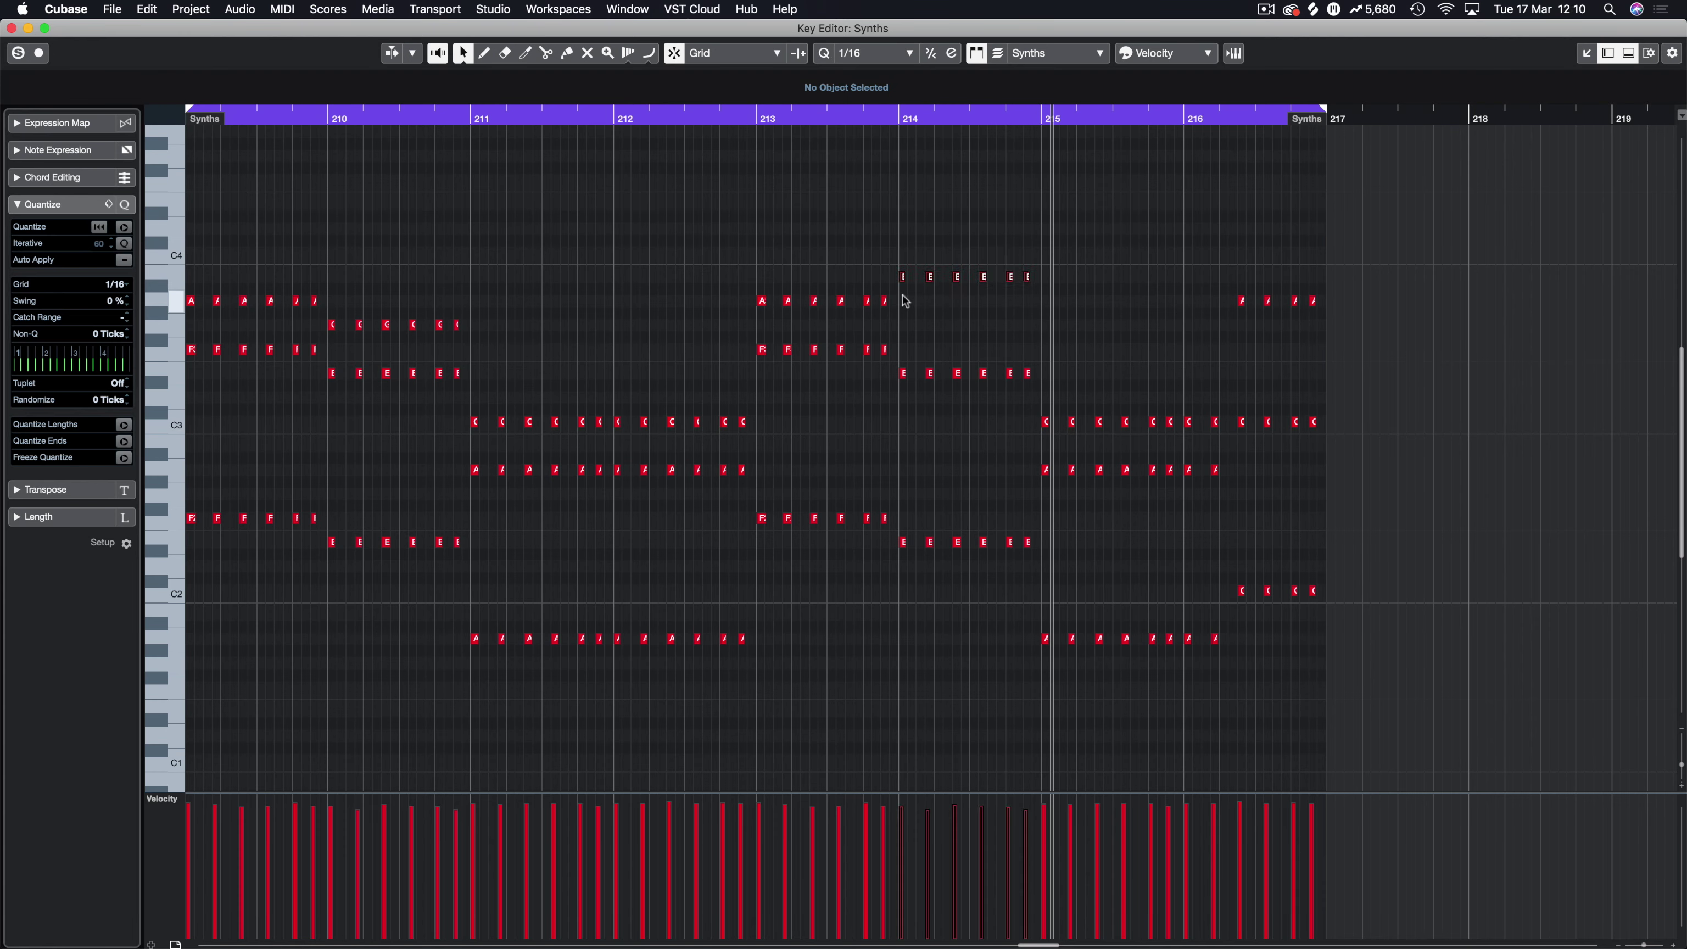
pyautogui.moveTo(1210, 265); pyautogui.dragTo(1375, 344)
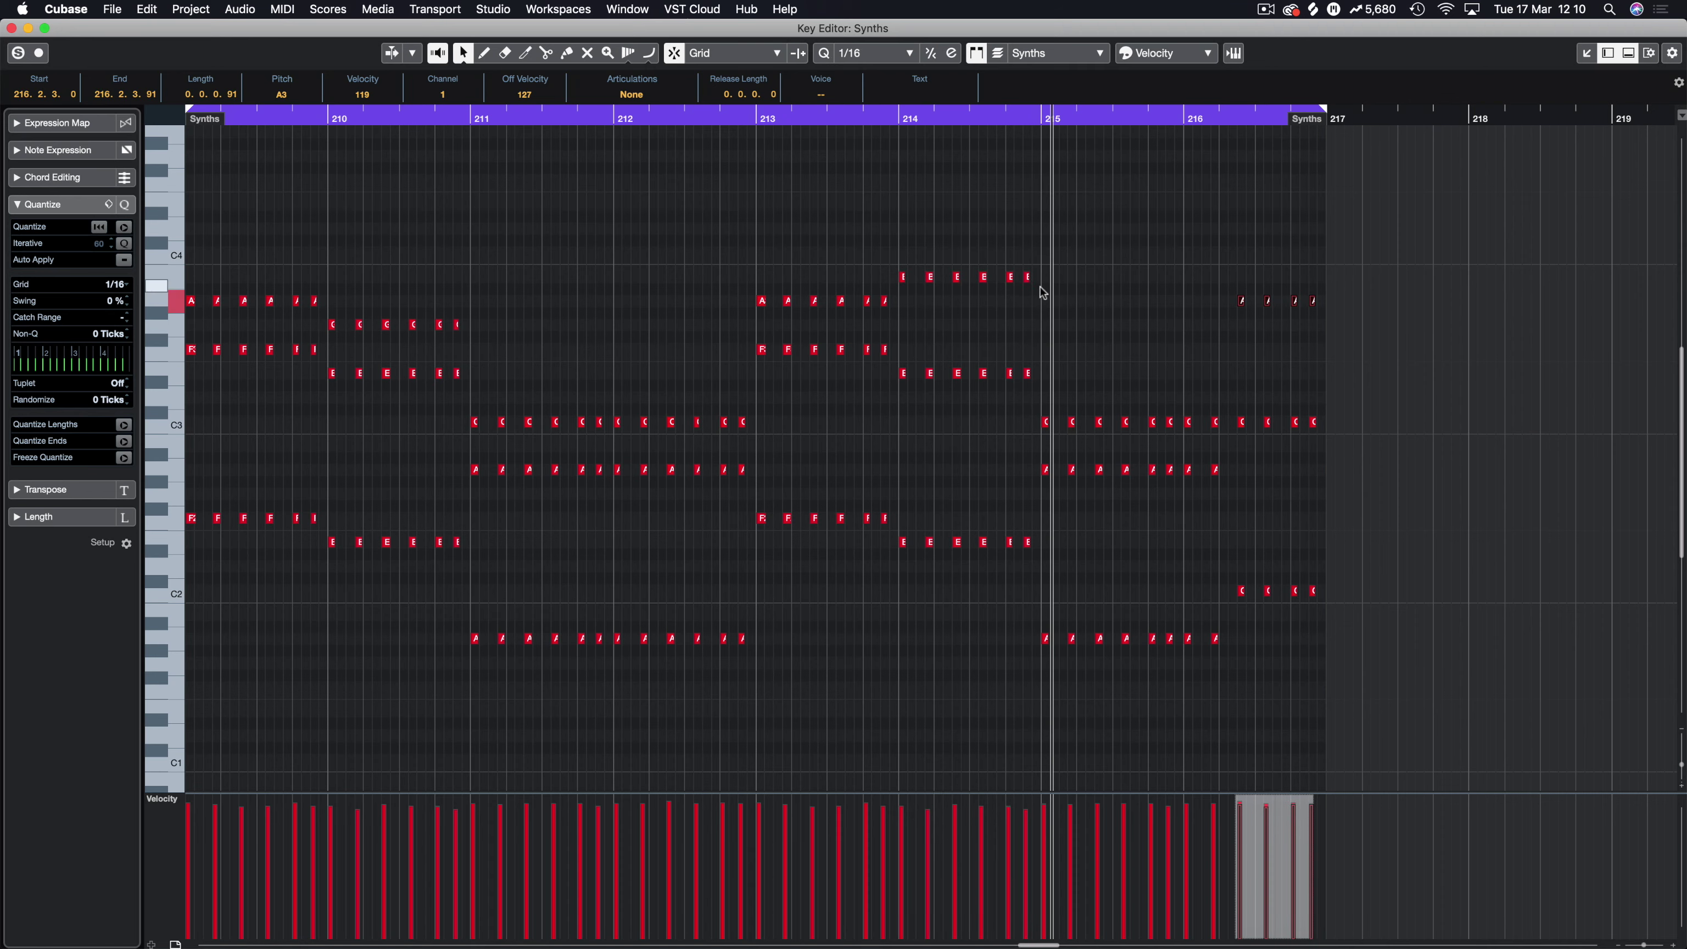
pyautogui.moveTo(1056, 252); pyautogui.dragTo(901, 281)
pyautogui.moveTo(1148, 275); pyautogui.dragTo(1412, 332)
pyautogui.moveTo(1195, 586); pyautogui.dragTo(1343, 608)
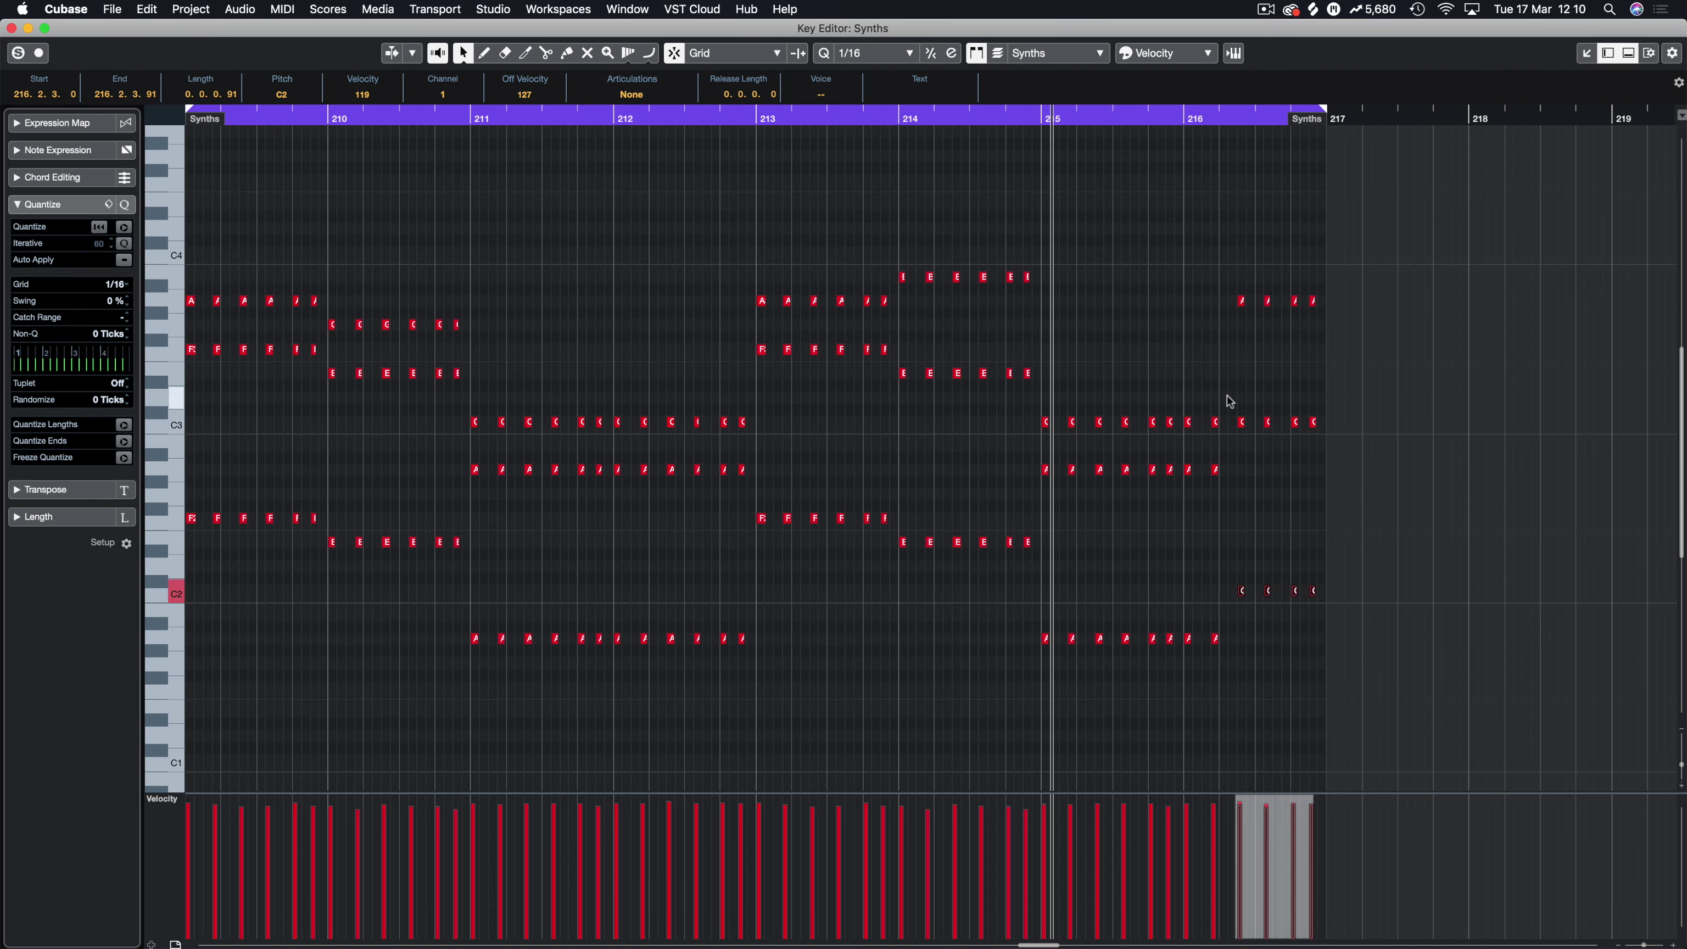
pyautogui.moveTo(1229, 402); pyautogui.dragTo(1393, 482)
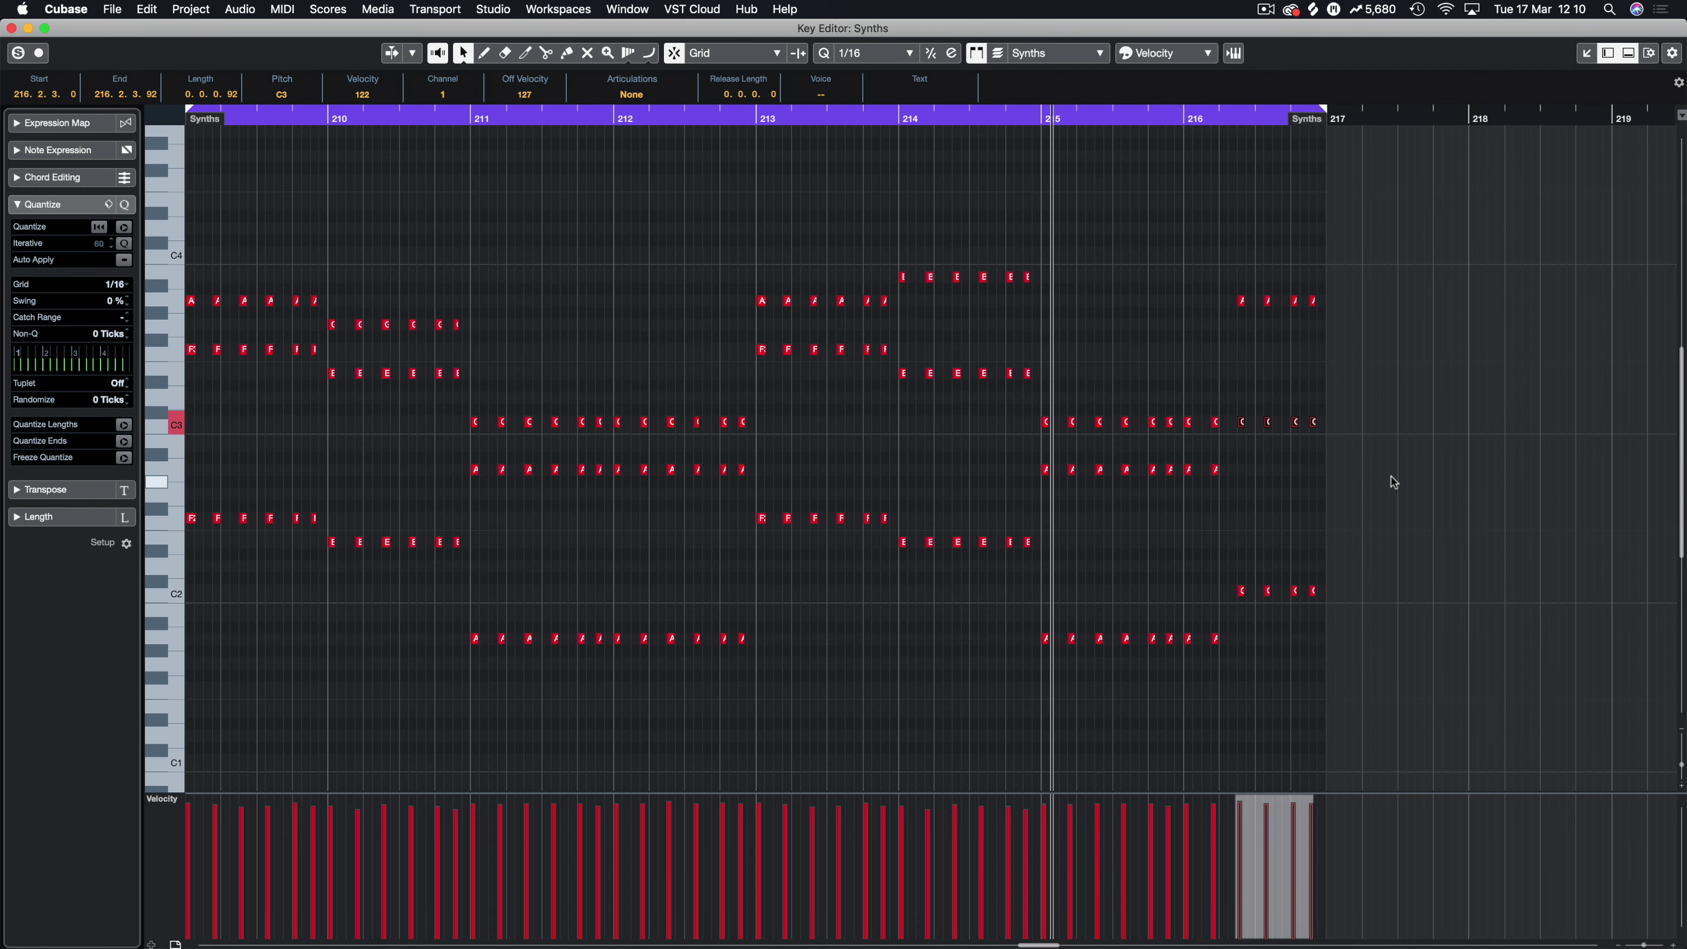
pyautogui.moveTo(1357, 375); pyautogui.dragTo(1243, 439)
pyautogui.press('Return')
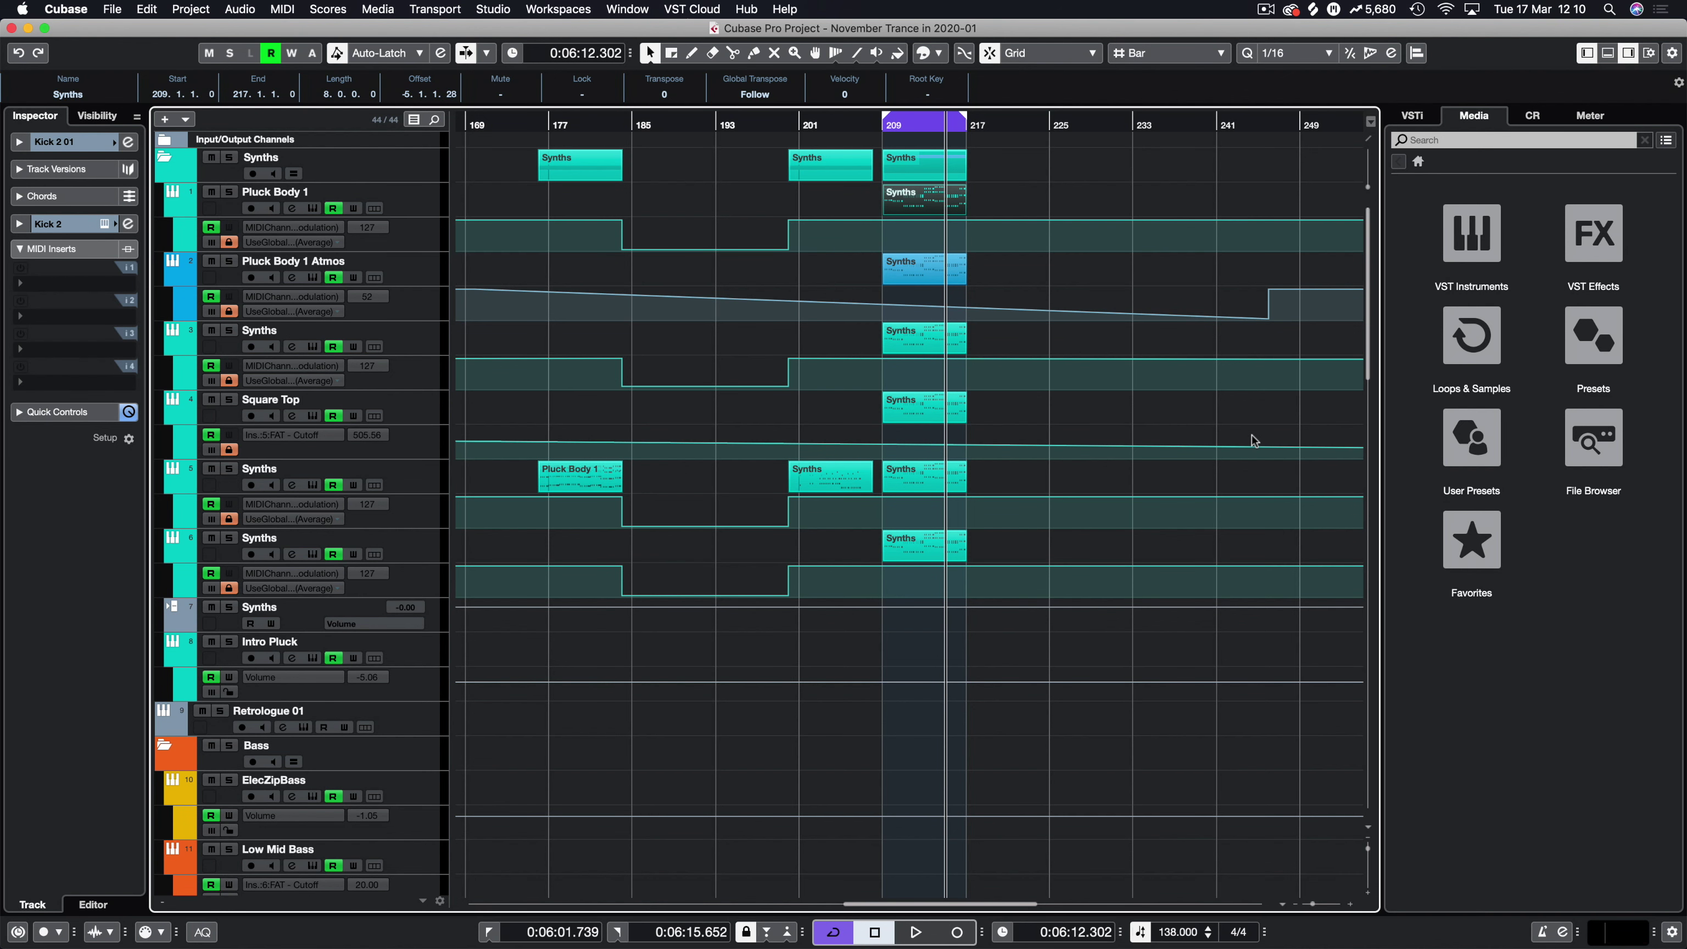
# Step: Play back the complete eight-bar chord pattern with all synth layers and the kick from bar 209
pyautogui.press('space')
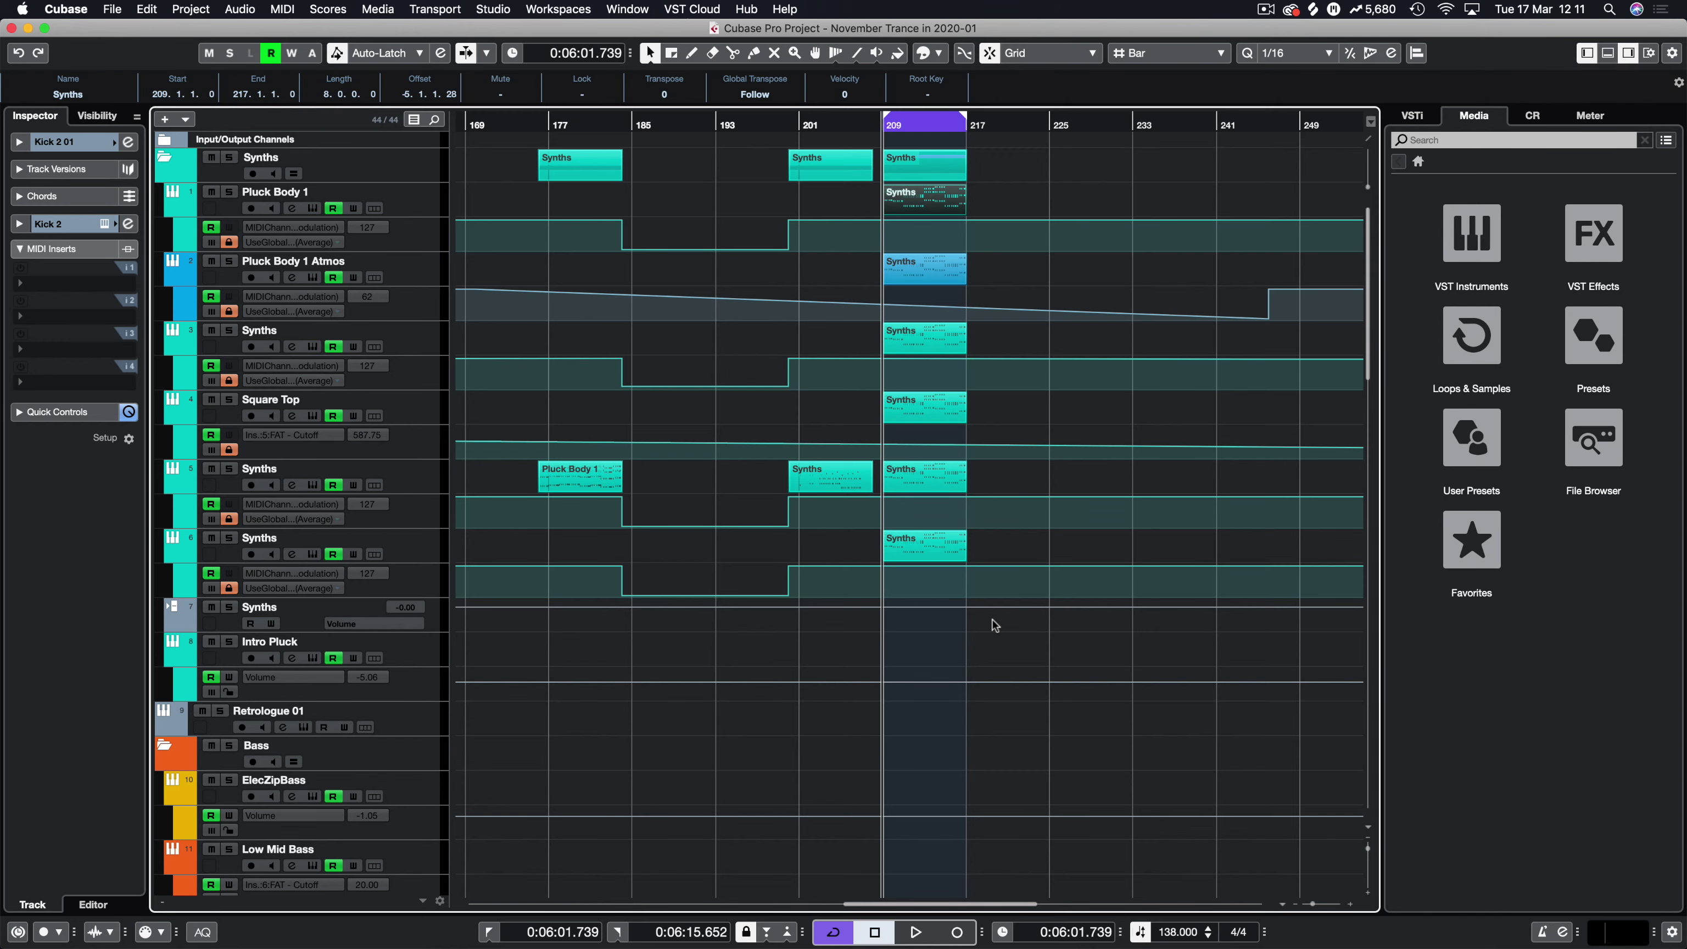
pyautogui.press('h')
pyautogui.press('h')
pyautogui.press('h')
pyautogui.press('h')
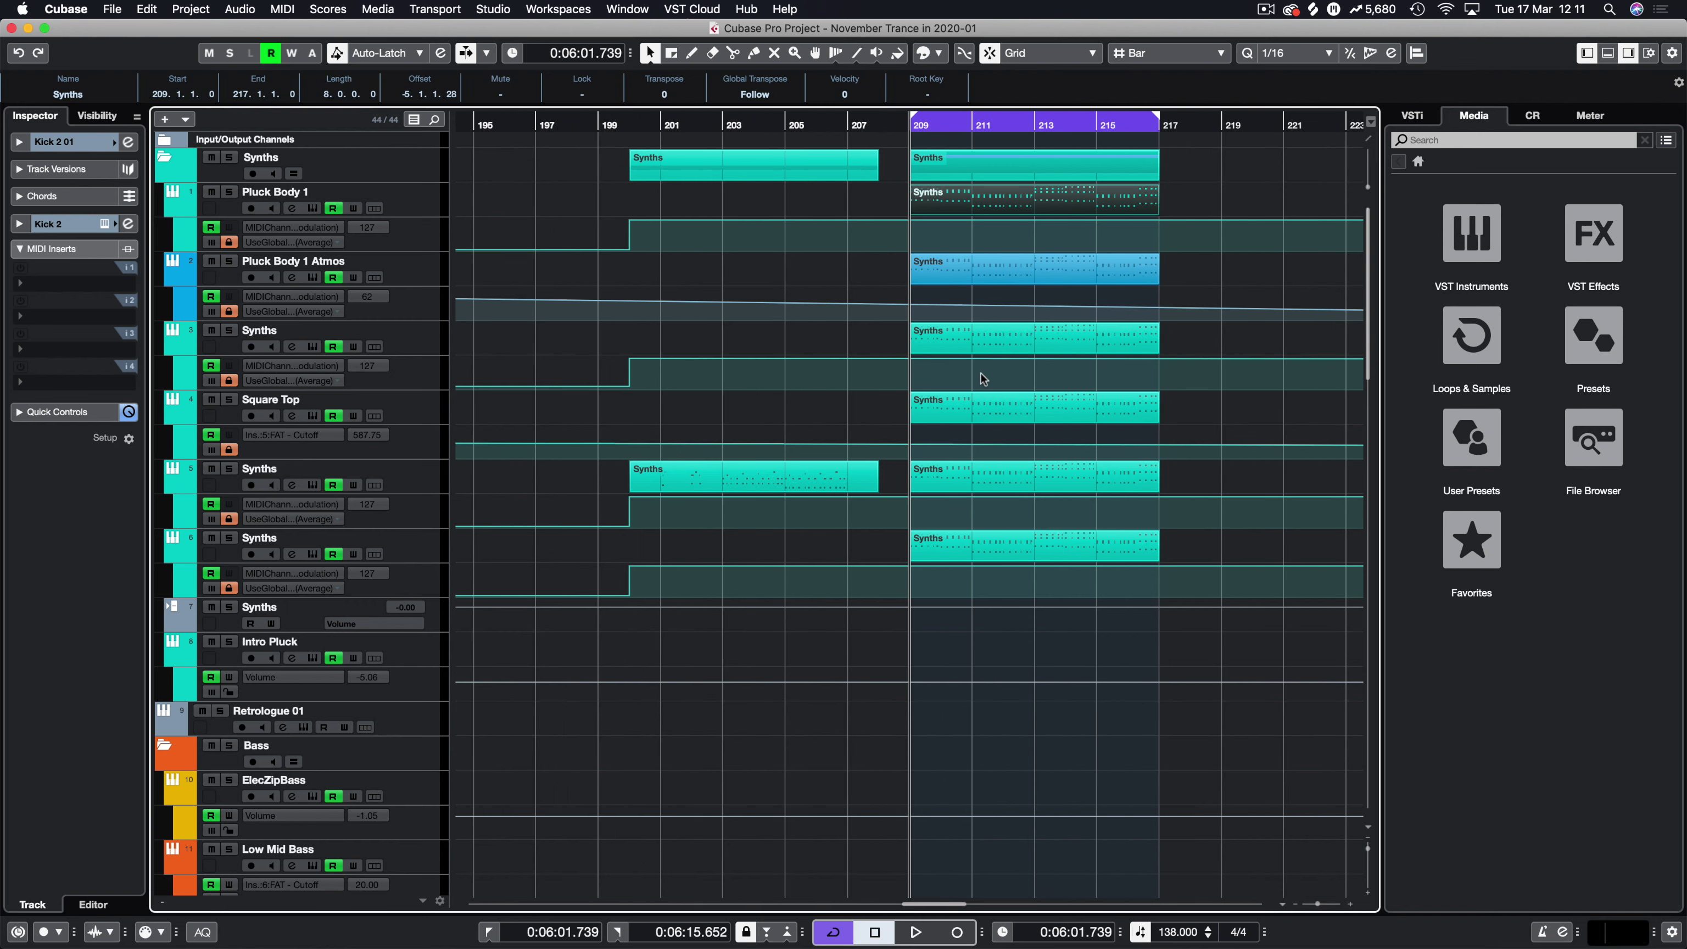